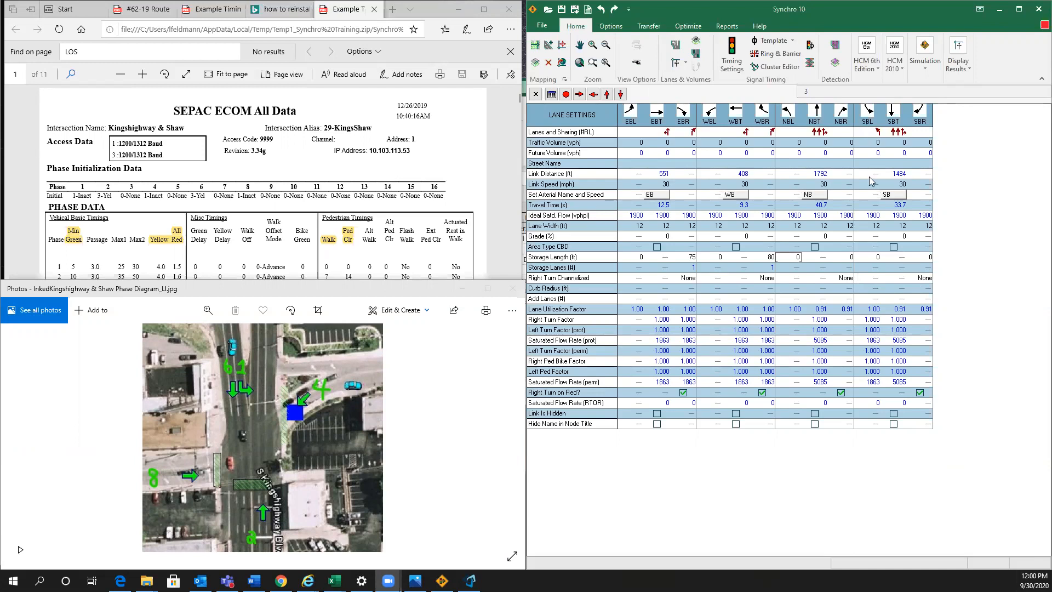
Set the southbound left-turn storage length to 50 ft and return to the map view.
left_click(876, 257)
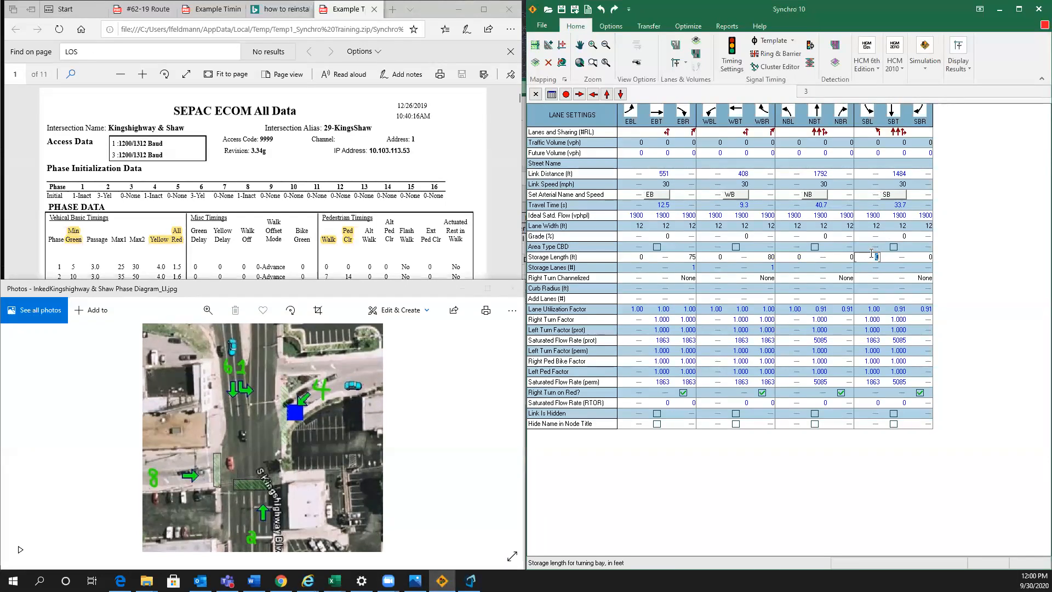
type("50")
key("Tab")
key("F2")
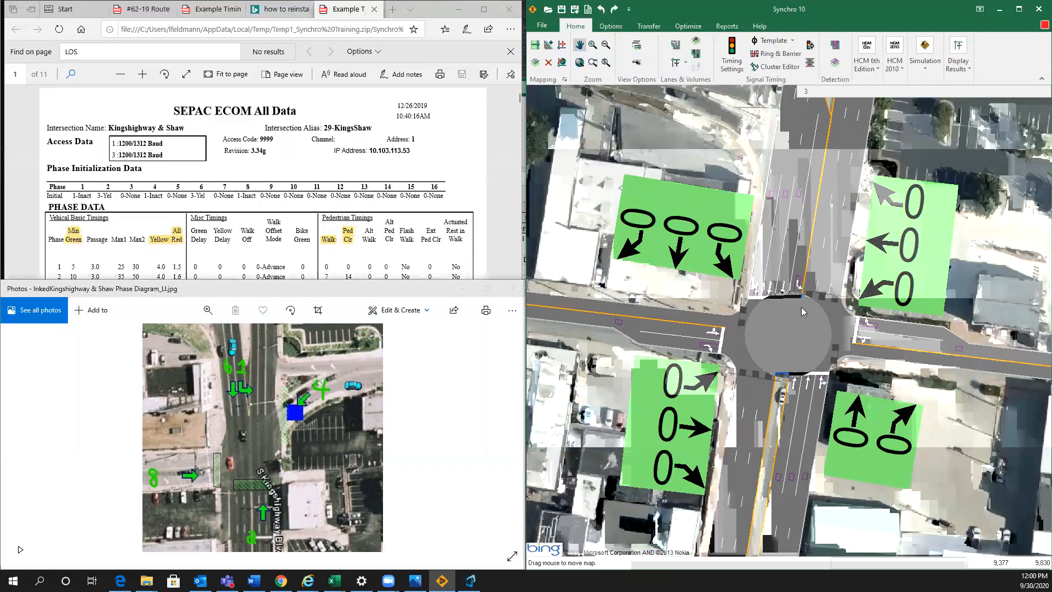
Open the intersection's timing settings and set its control type to Actd-Coord.
scroll(797, 314, "down", 2)
scroll(796, 306, "up", 2)
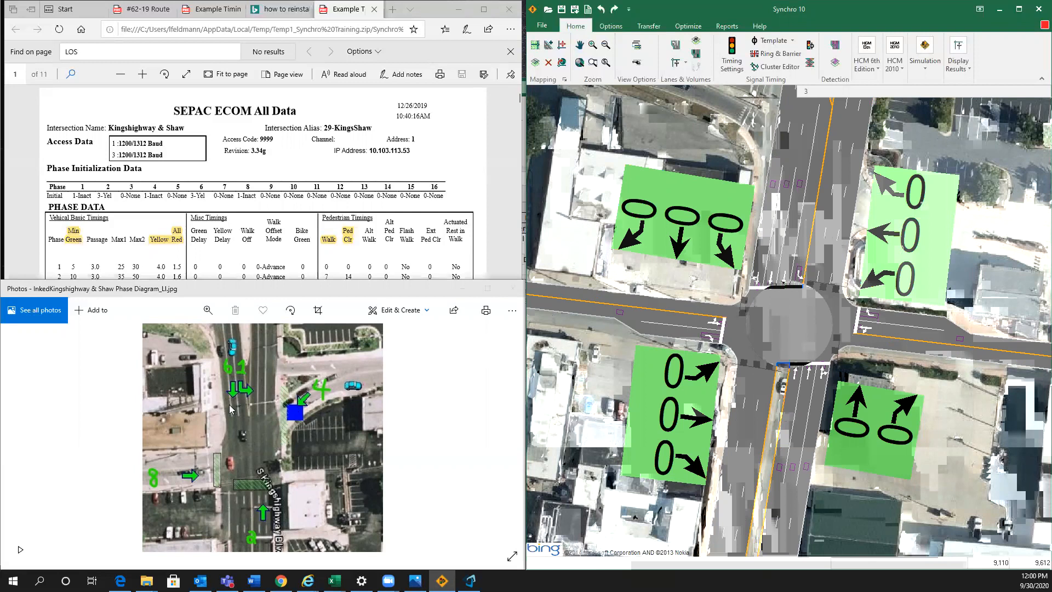
right_click(805, 332)
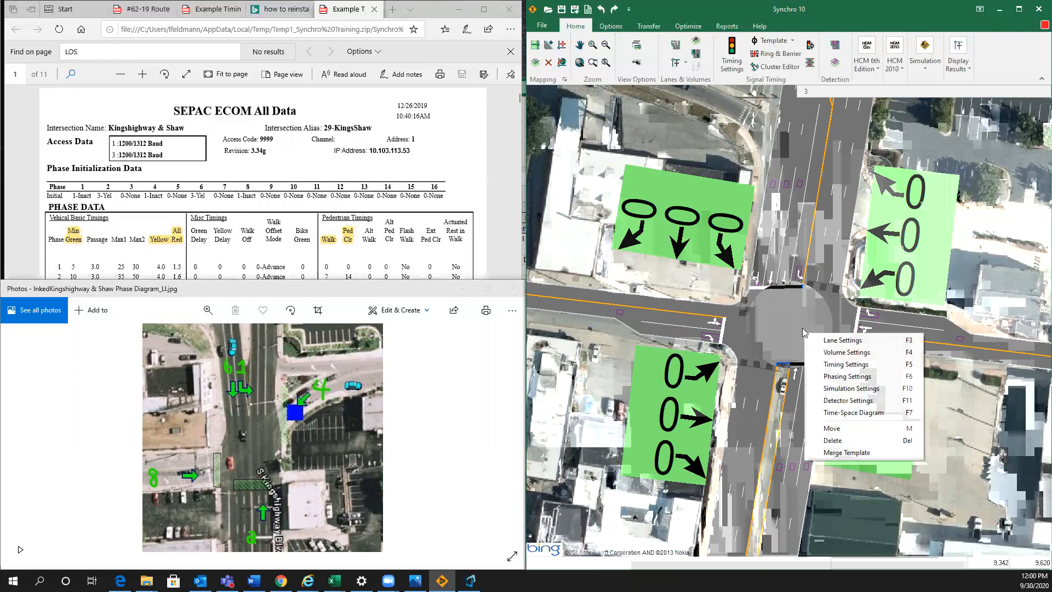
left_click(826, 365)
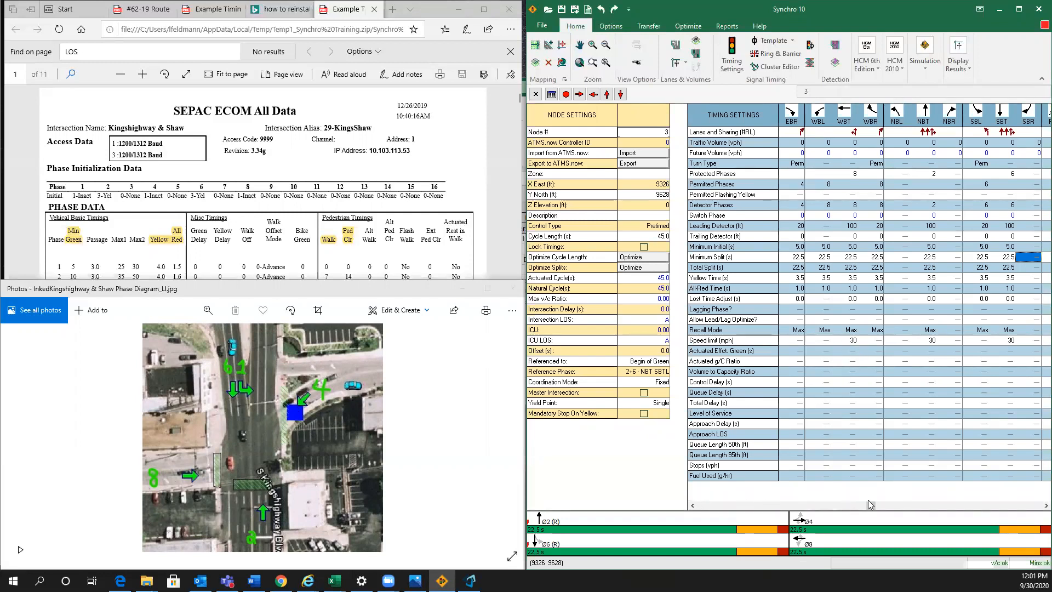
left_click_drag(869, 507, 707, 506)
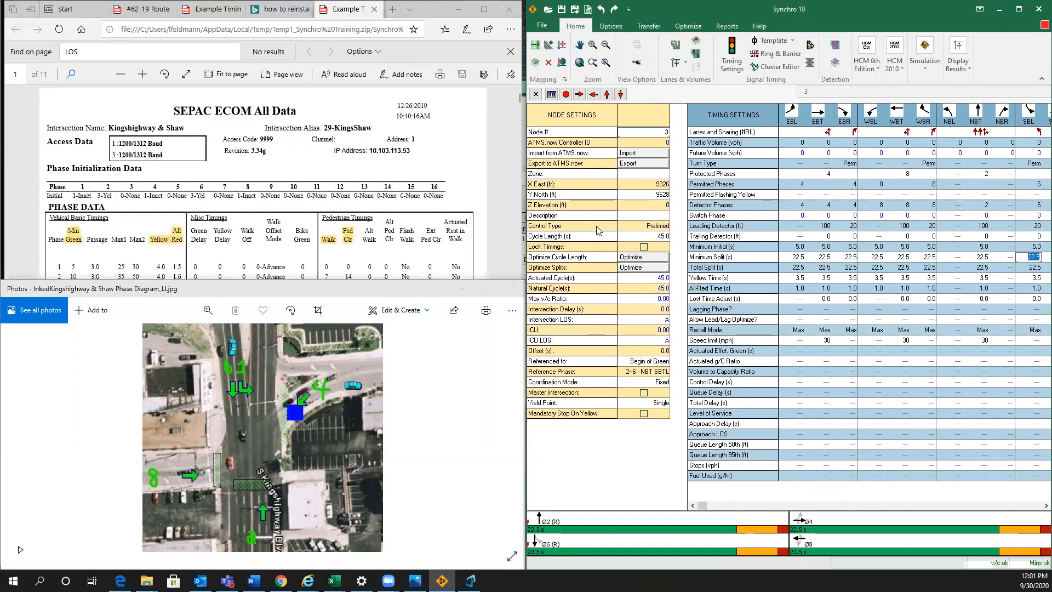
left_click(644, 228)
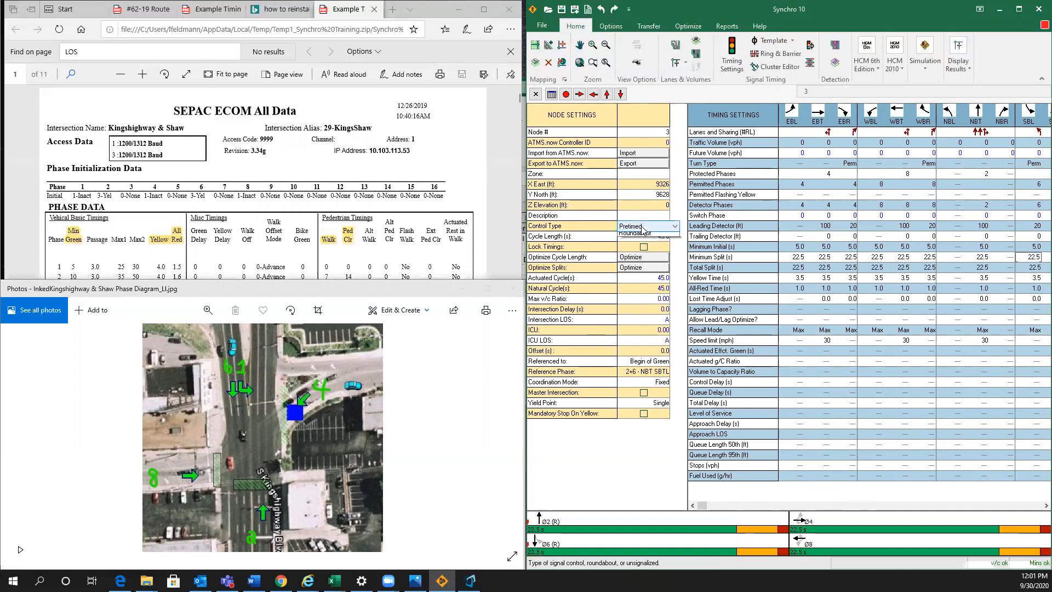
left_click(645, 229)
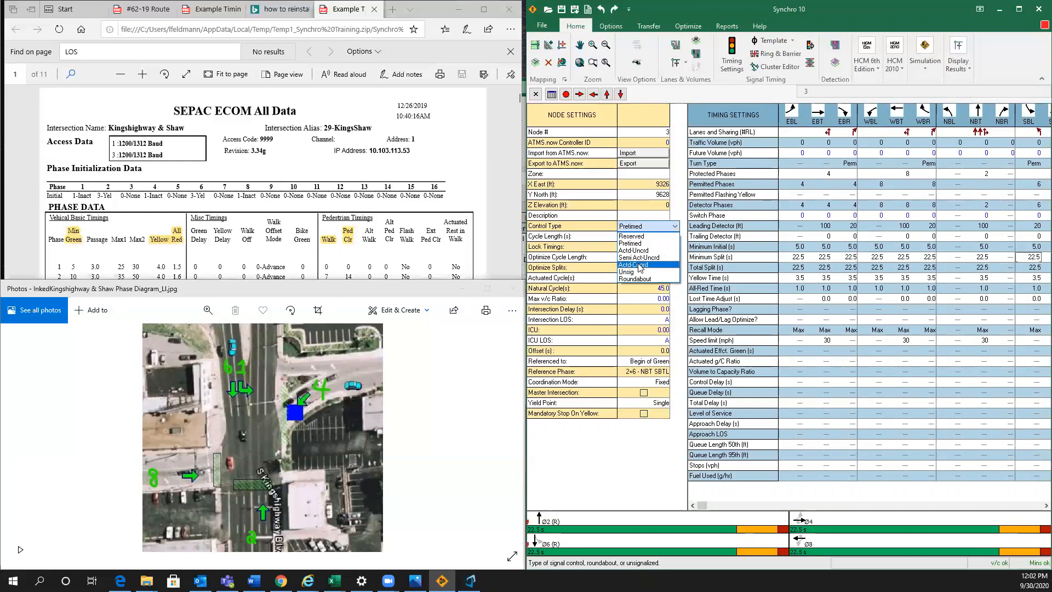
left_click(640, 265)
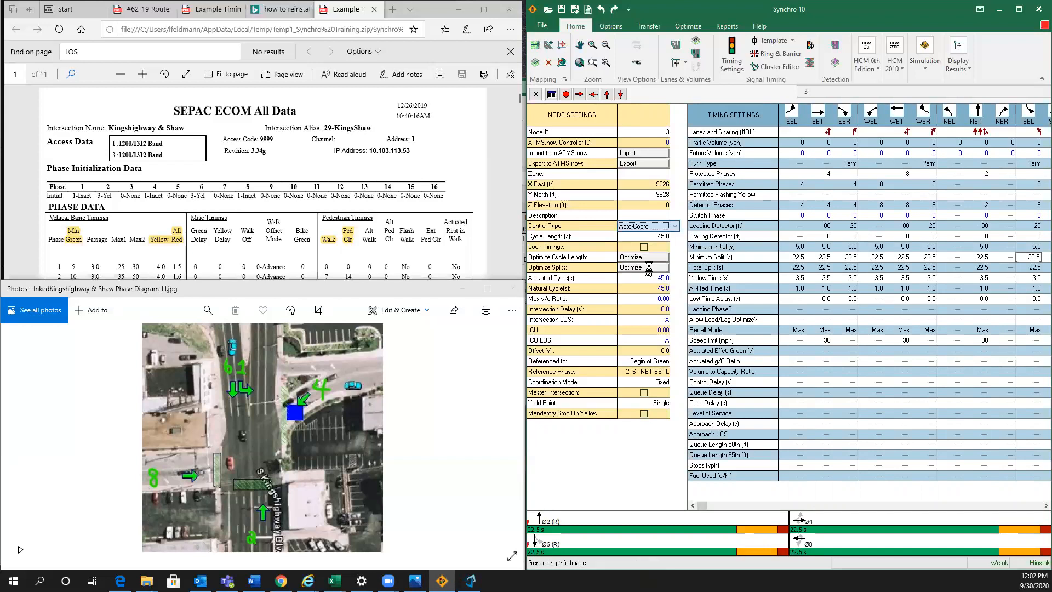
left_click(651, 229)
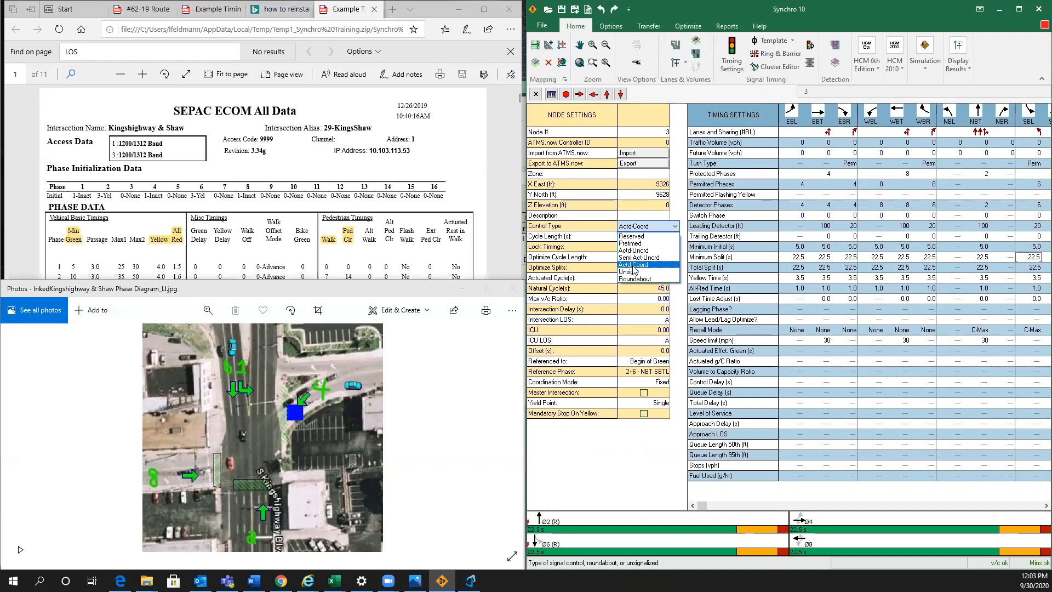
left_click(634, 268)
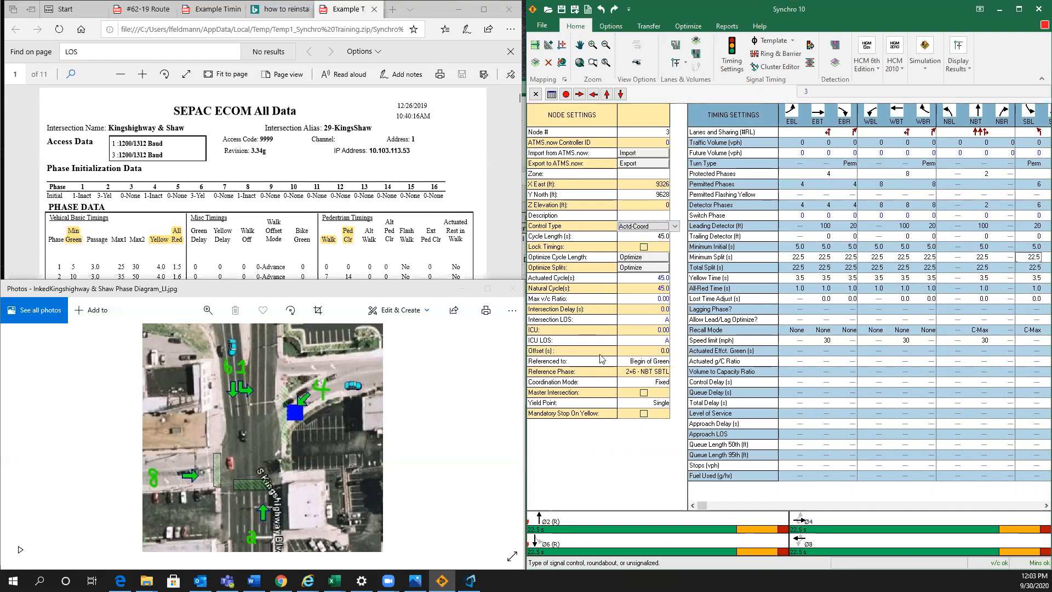
Reference the intersection's offset to TS2 - 1st Green.
left_click(647, 363)
left_click(647, 363)
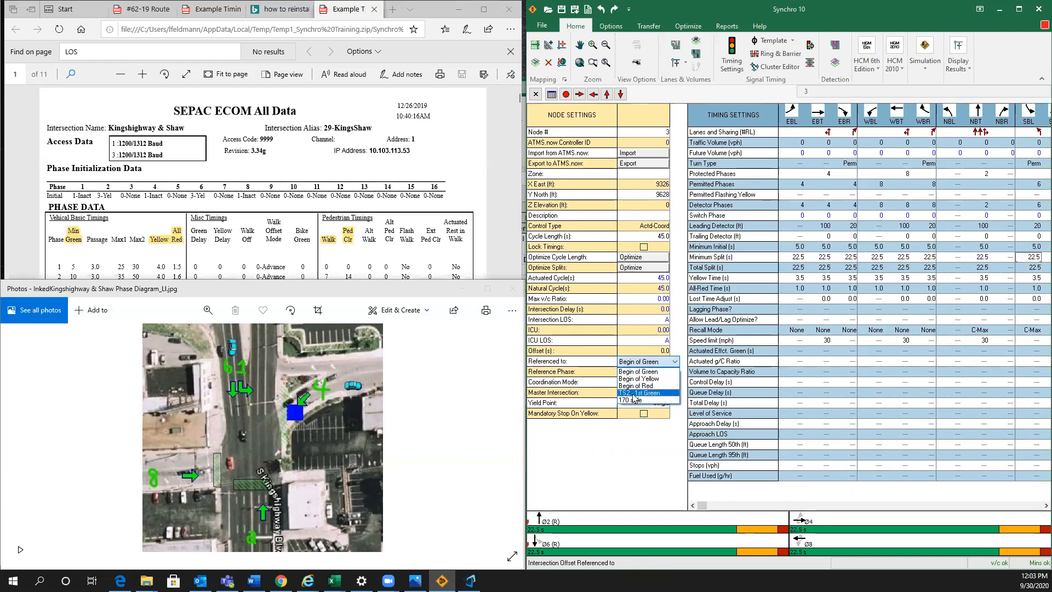
left_click(634, 394)
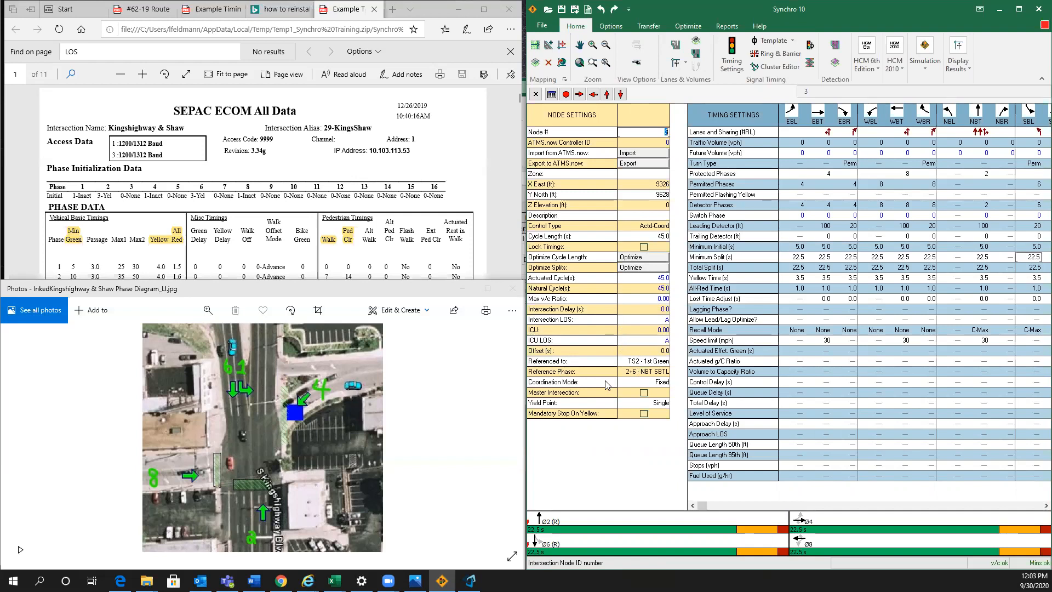
left_click(637, 363)
left_click(638, 363)
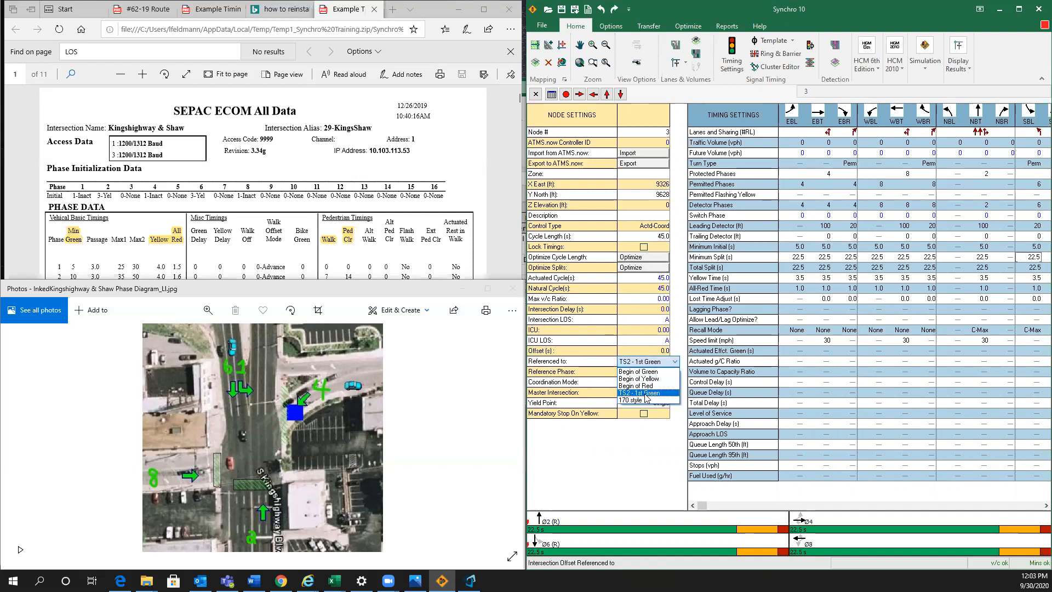
left_click(634, 394)
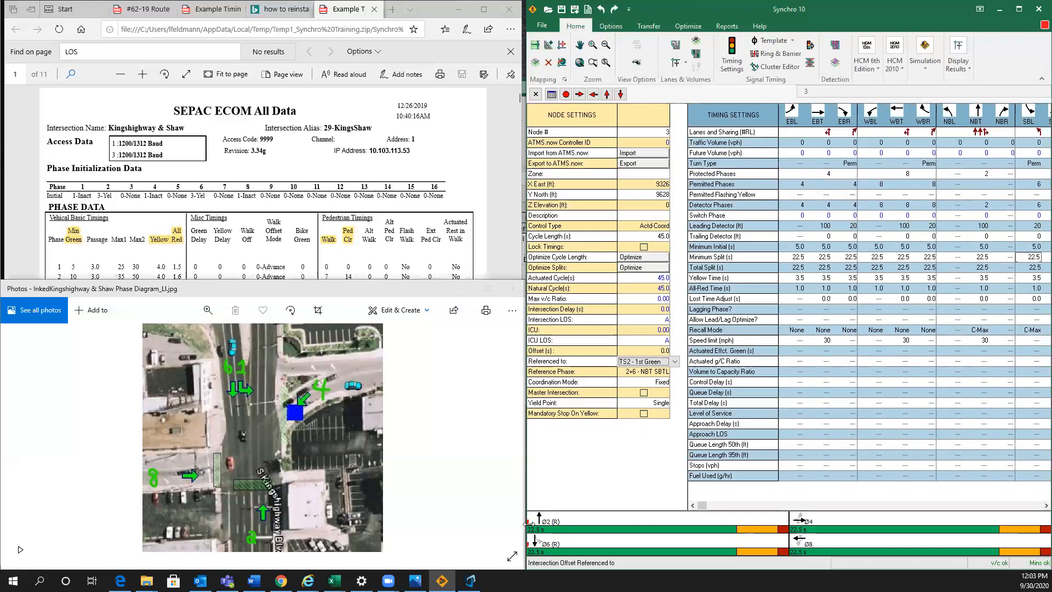
left_click(638, 362)
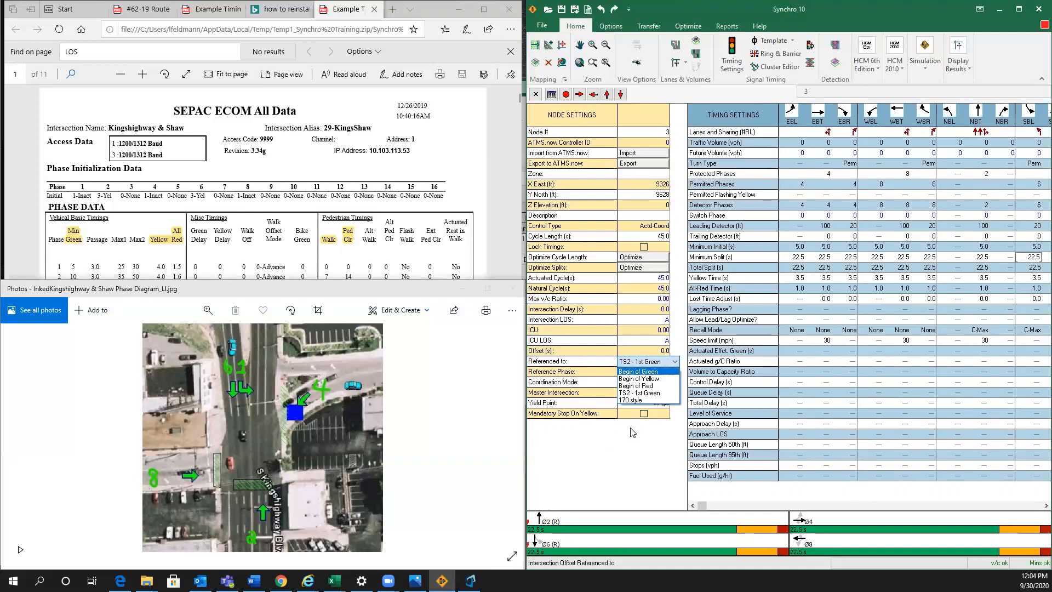
left_click(636, 395)
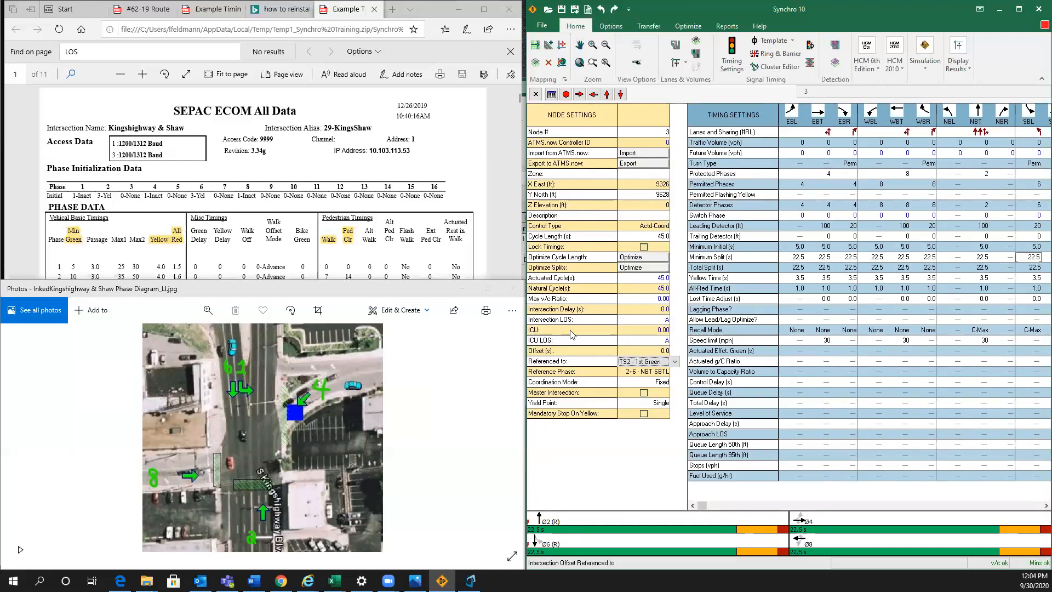
Open the network timing settings and apply the TS2 - 1st Green offset style to the entire network.
double_click(551, 365)
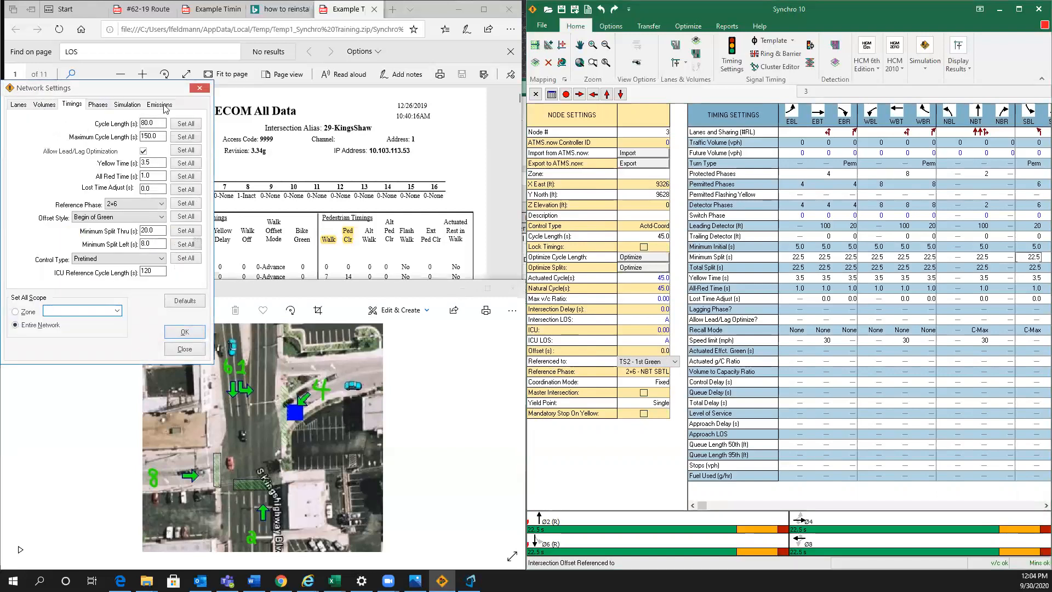
left_click_drag(95, 94, 812, 199)
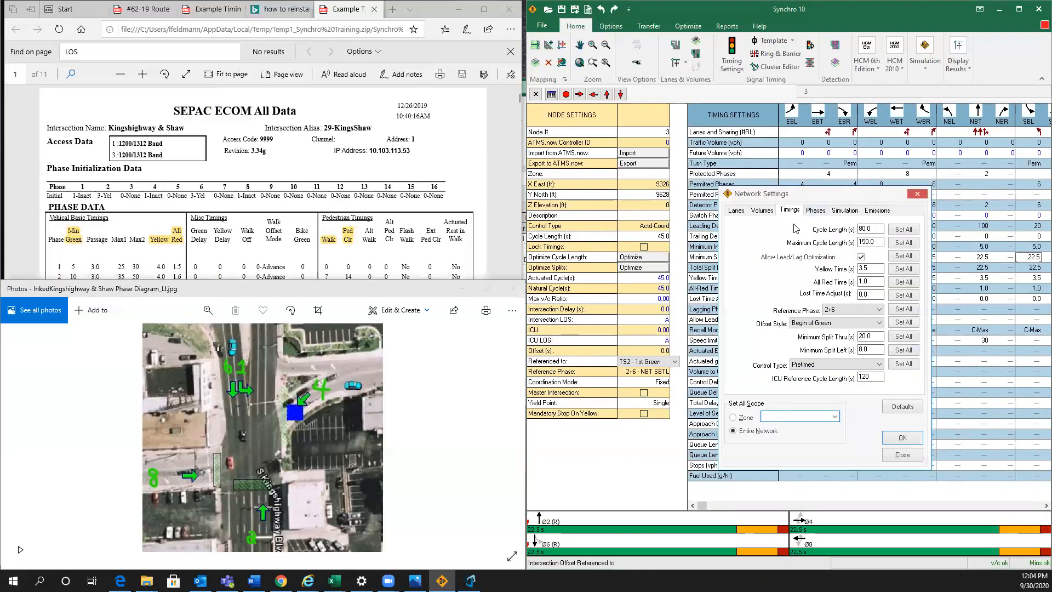
left_click(807, 324)
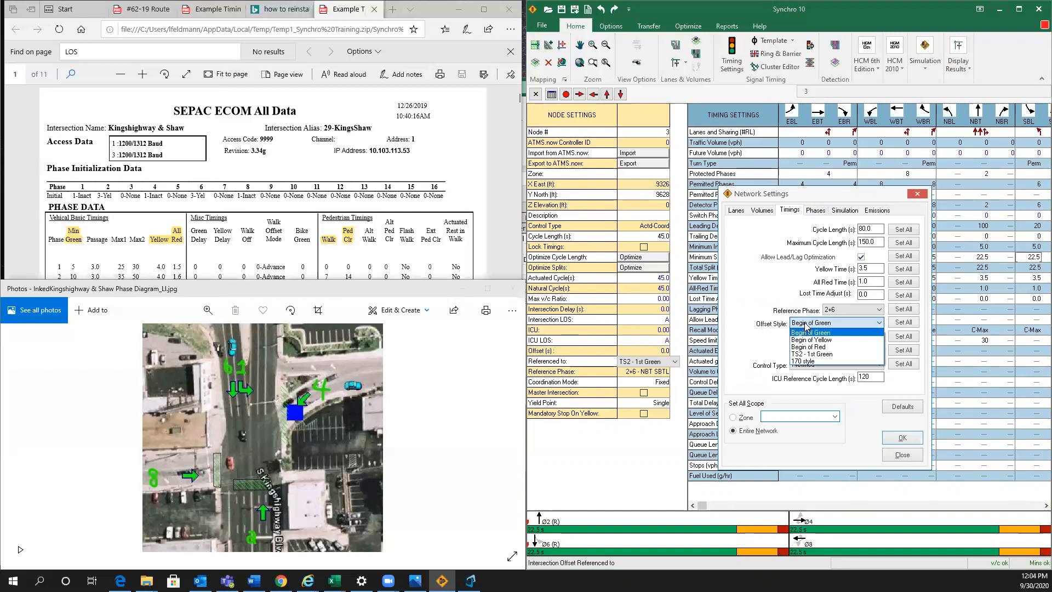
left_click(806, 354)
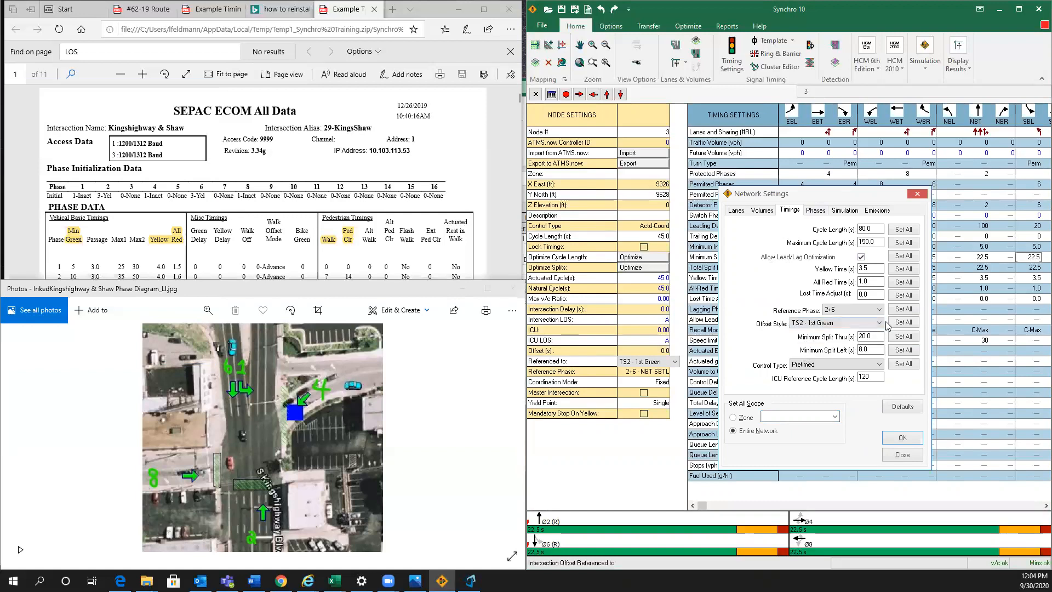
left_click(911, 327)
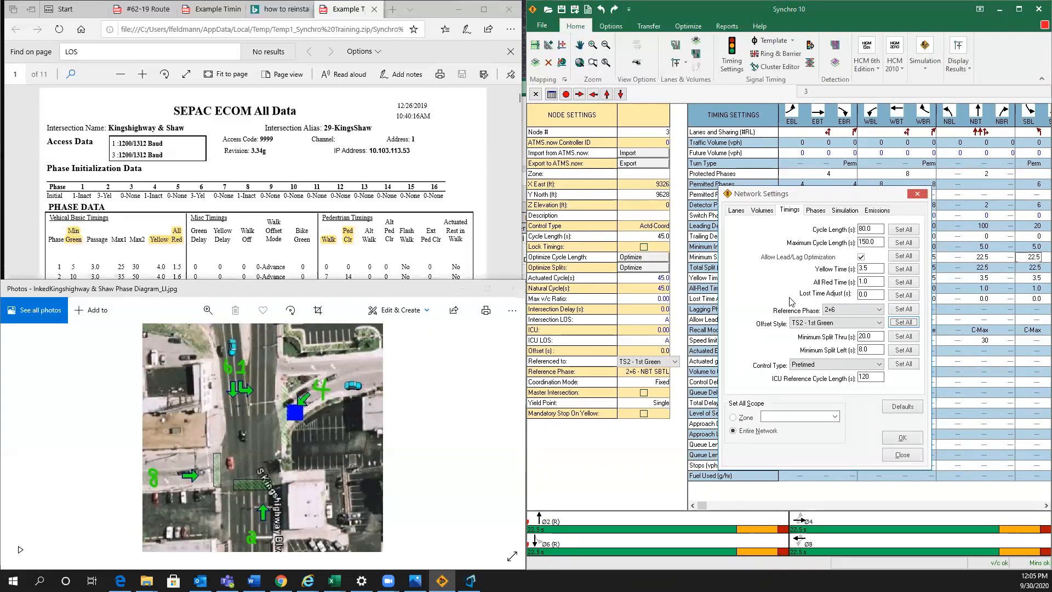
Review the network-wide timing, phase, volume, lane, simulation and emission defaults, keep the control type as Pretimed, and accept the settings.
left_click(808, 365)
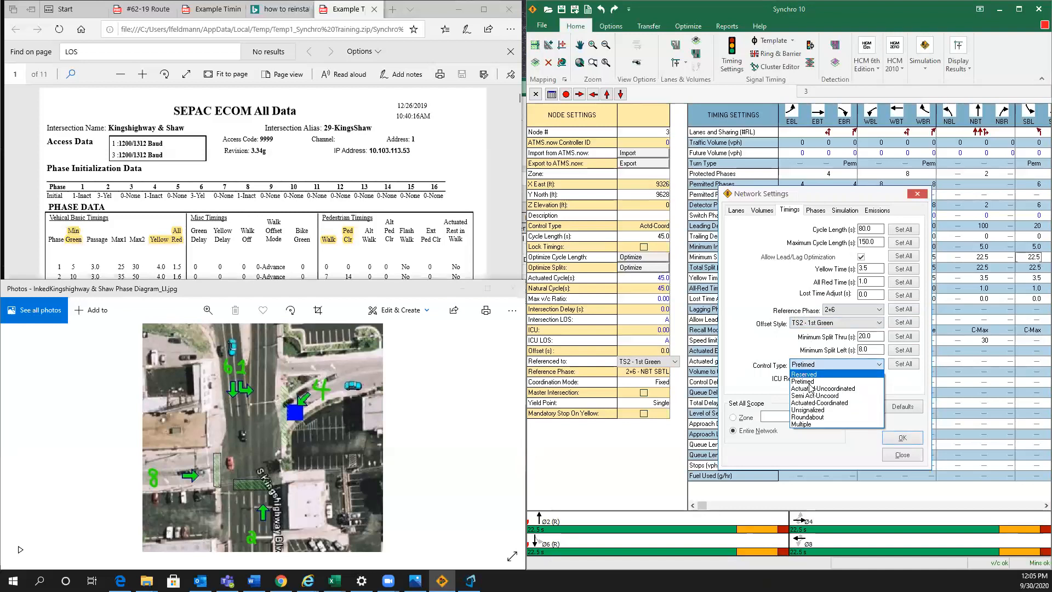
left_click(809, 381)
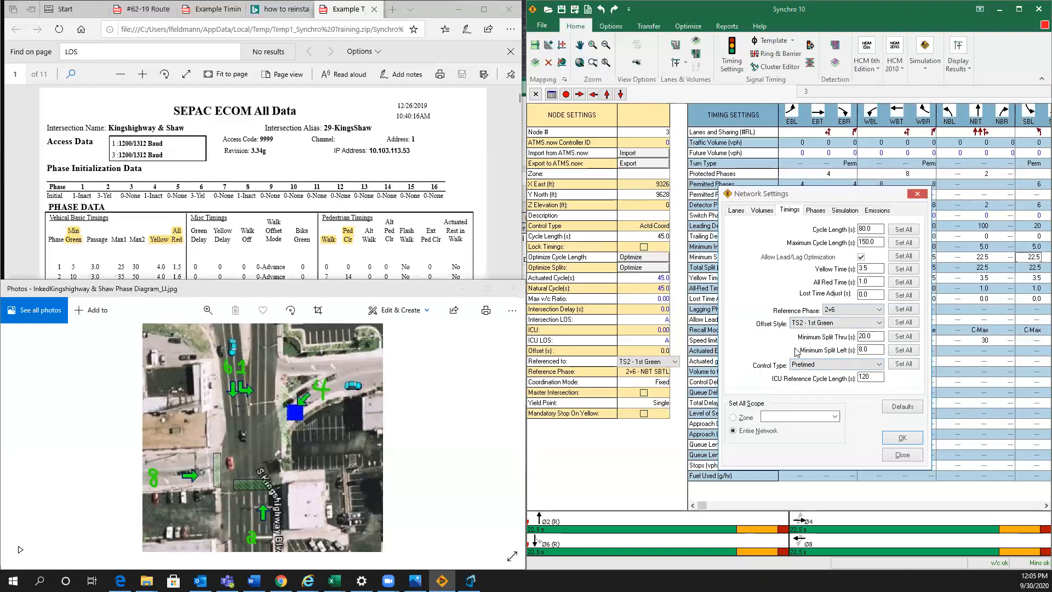
double_click(871, 270)
left_click(815, 211)
left_click(791, 210)
left_click(768, 210)
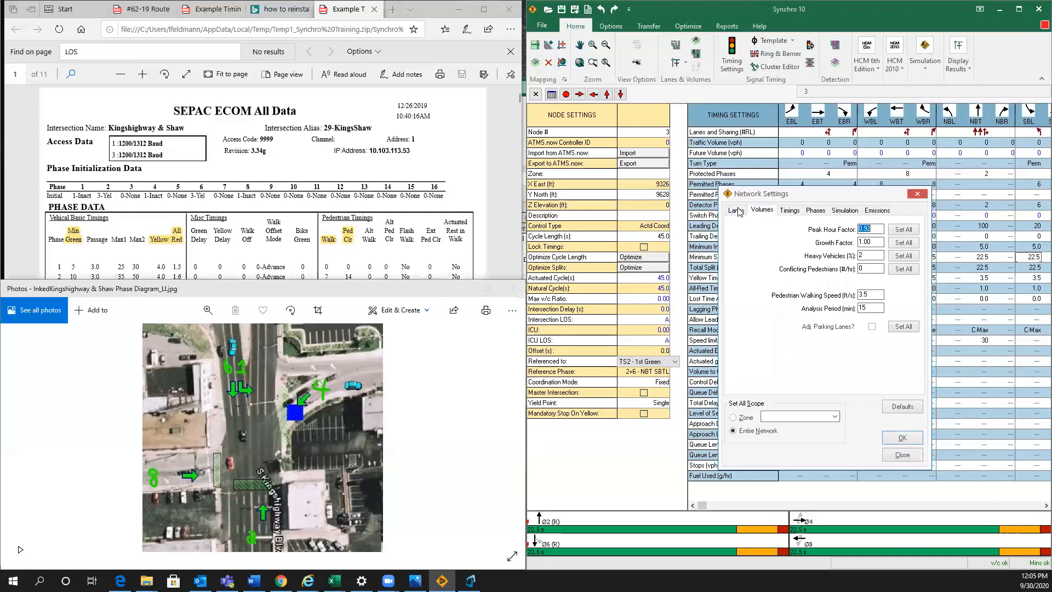
left_click(738, 210)
left_click(761, 210)
left_click(790, 210)
left_click(816, 210)
left_click(847, 211)
left_click(876, 212)
left_click(843, 210)
left_click(797, 211)
left_click(768, 211)
left_click(769, 213)
left_click(903, 438)
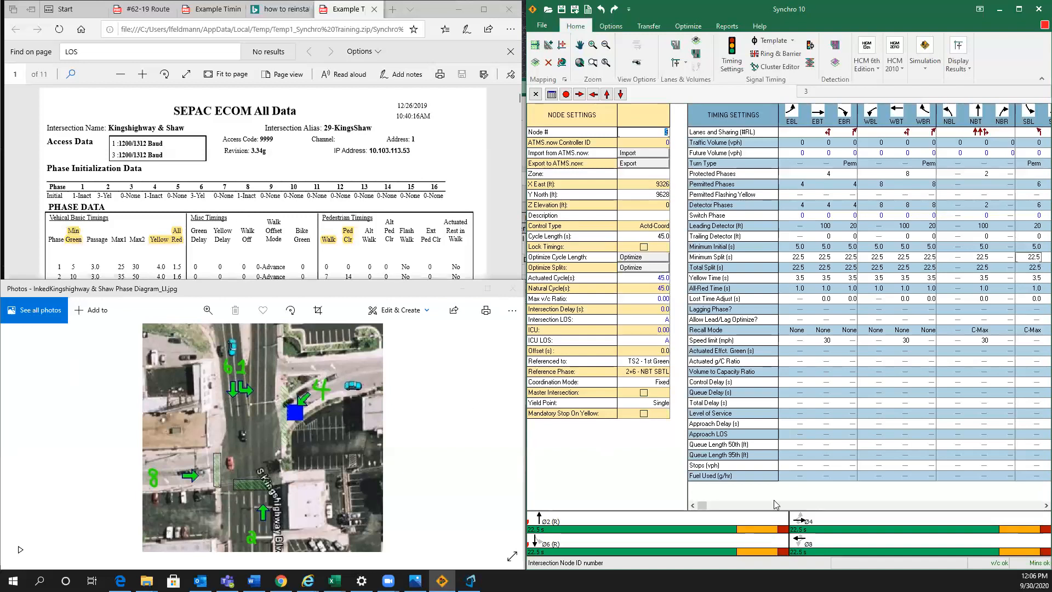
Set the southbound left-turn movement's turn type to Prot.
left_click_drag(705, 506, 1020, 505)
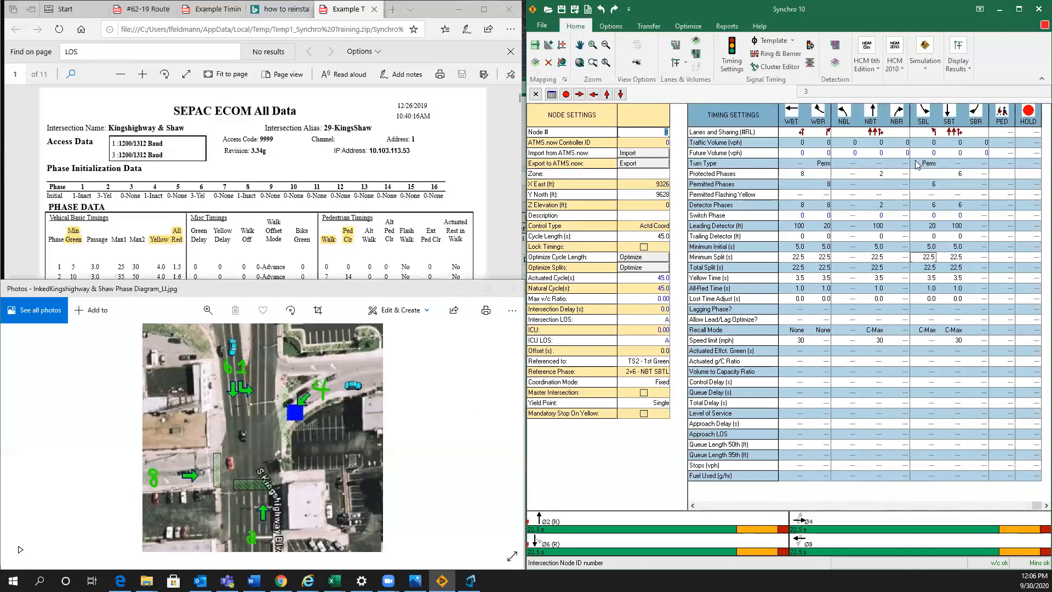
left_click(934, 164)
left_click(935, 164)
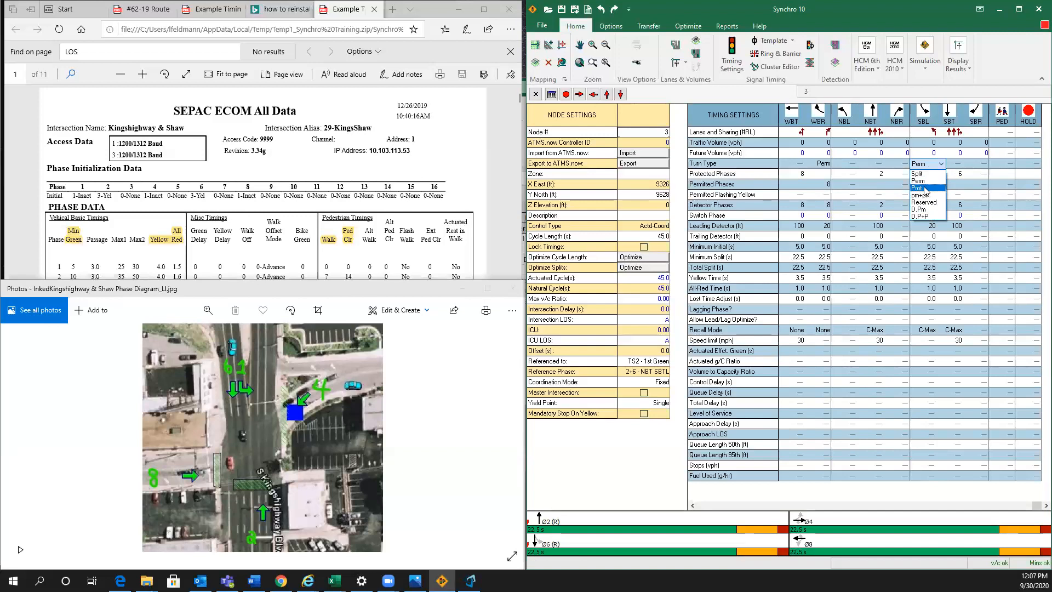
left_click(921, 188)
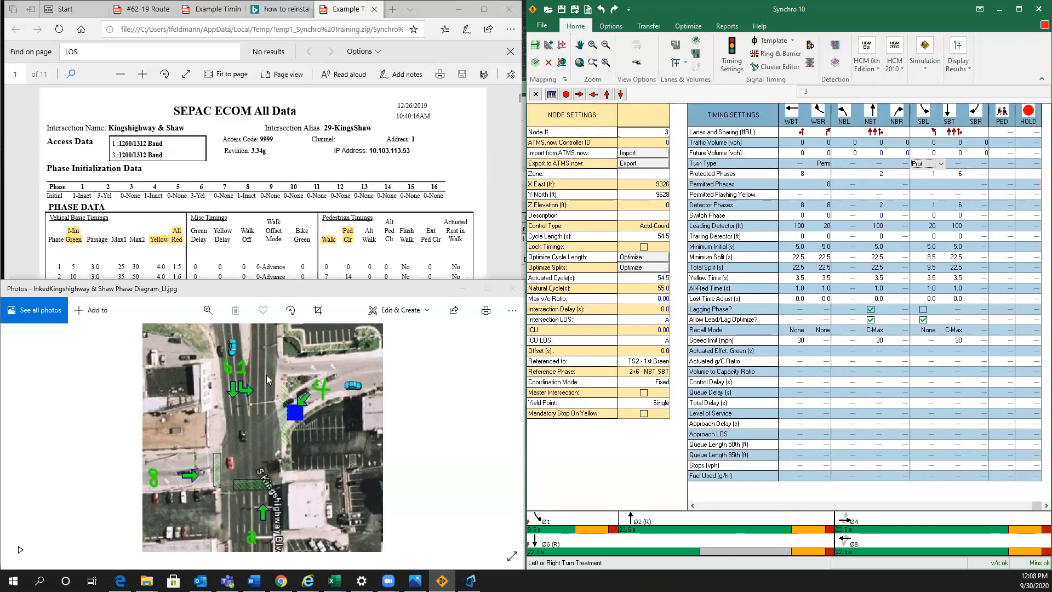
Check the southbound left and northbound through protected phases, and enter protected phase 6 for the southbound through movement.
left_click(933, 175)
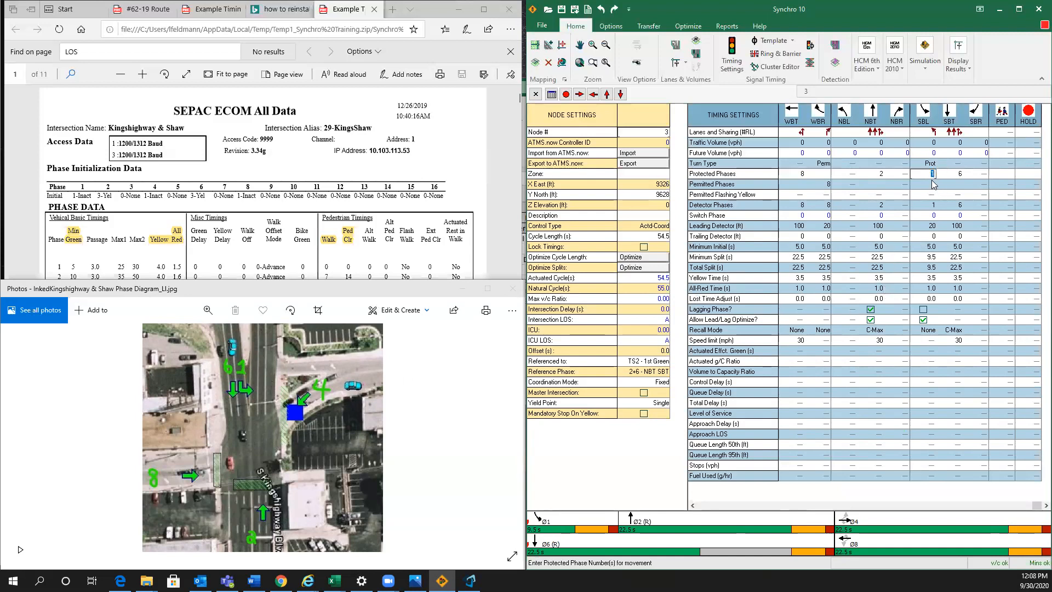
left_click(933, 174)
left_click(958, 174)
type("6")
key("Tab")
left_click(881, 173)
Assign phase 4 to the westbound approach: permitted for left and right turns, protected for the through movement.
left_click_drag(1036, 505, 791, 516)
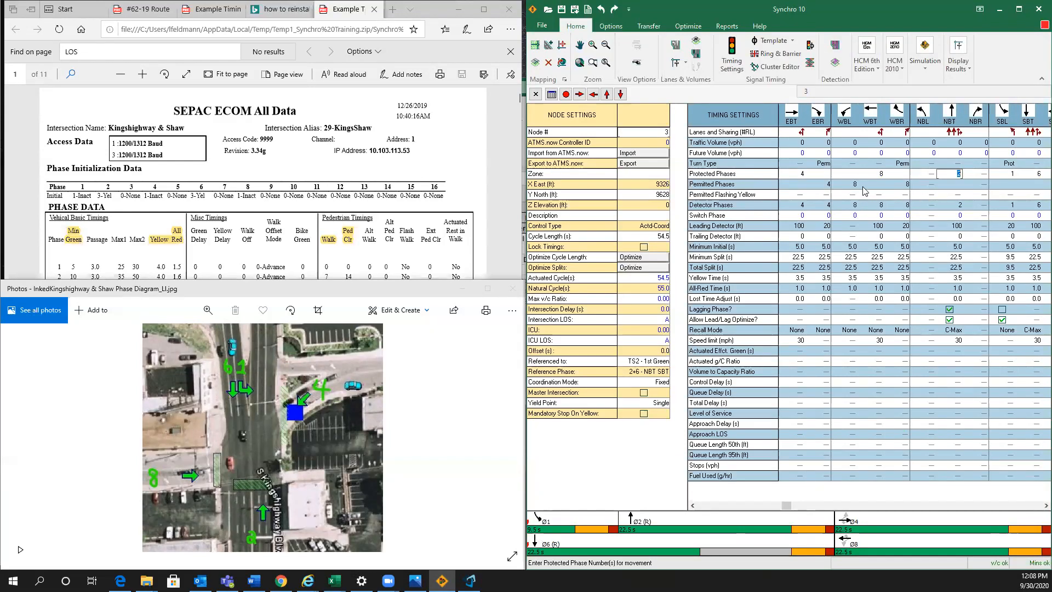
left_click(856, 187)
type("4")
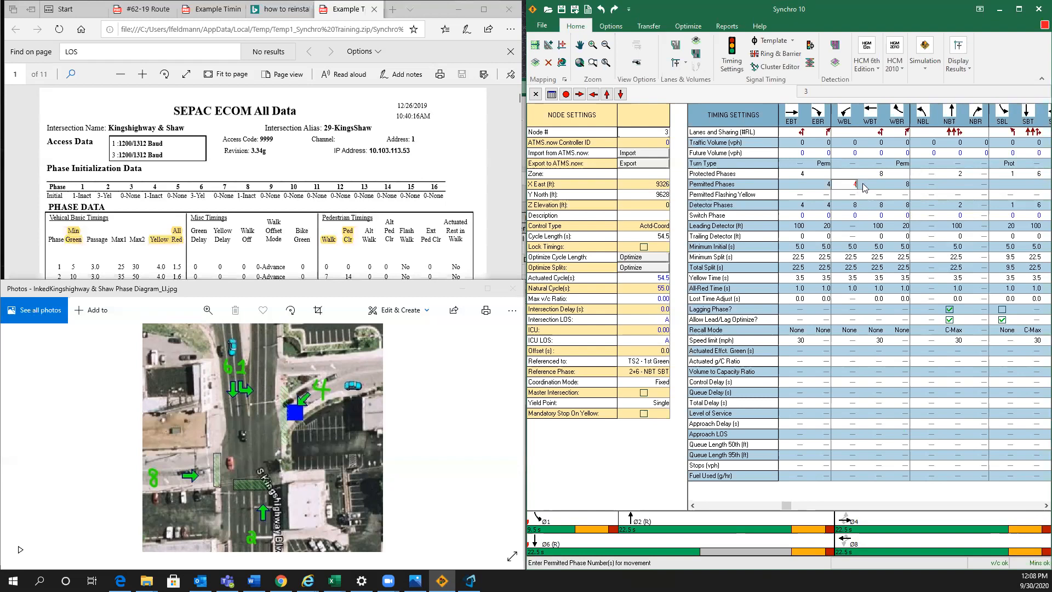
left_click(880, 173)
type("4")
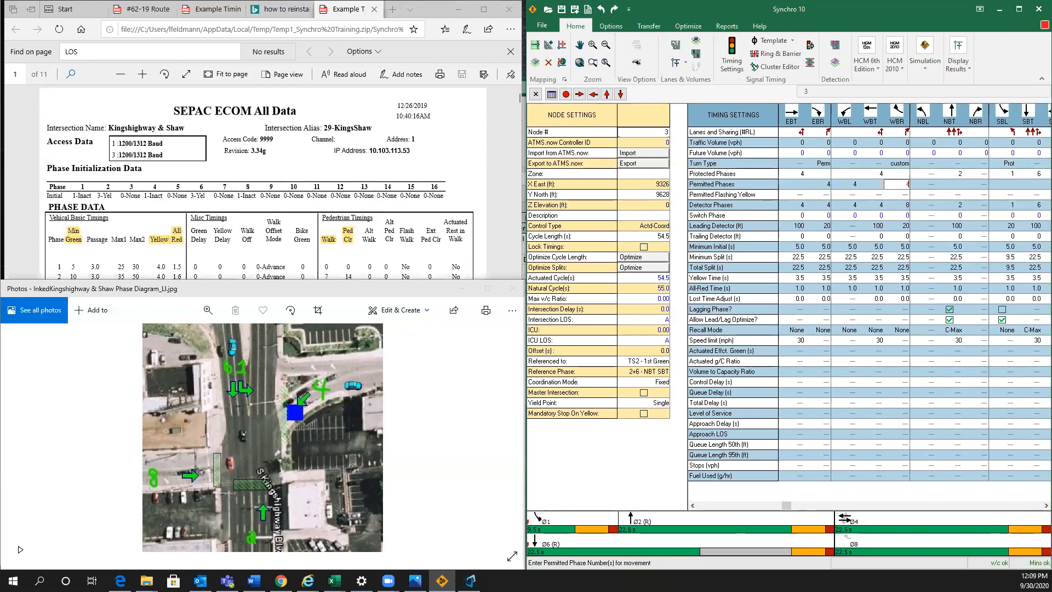
left_click(877, 195)
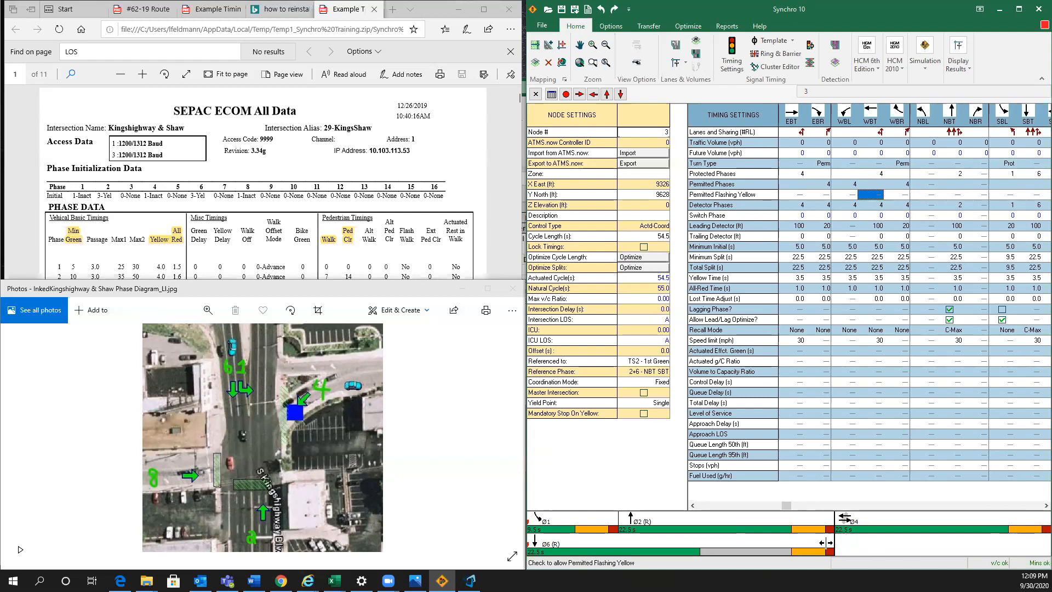
Assign phase 8 to the eastbound approach: permitted for left and right turns, protected for the through movement.
left_click_drag(787, 505, 698, 518)
left_click(802, 183)
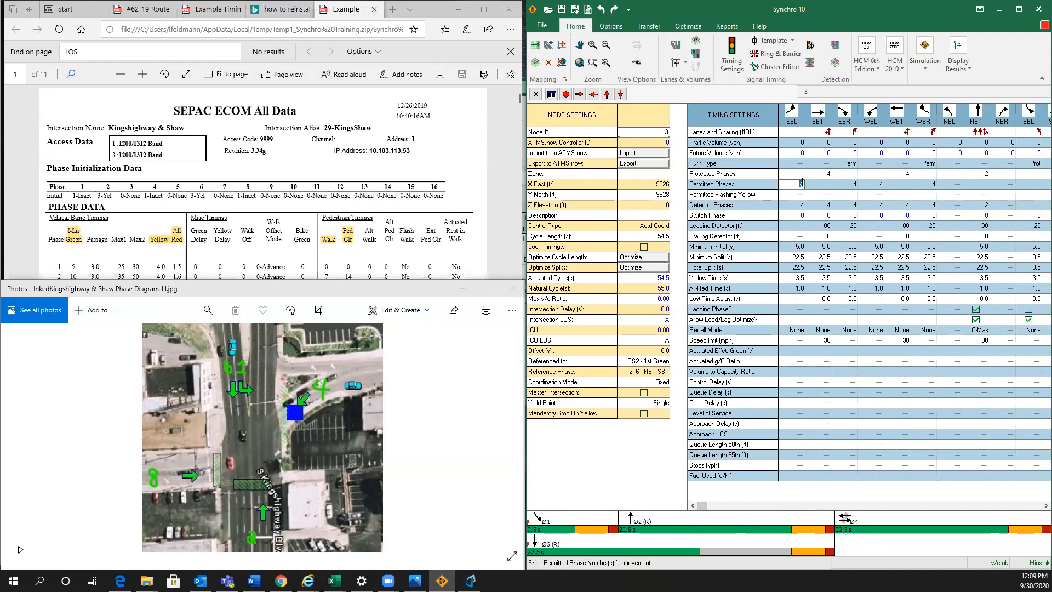
type("8")
left_click(828, 173)
type("8")
left_click(849, 185)
type("8")
key("Tab")
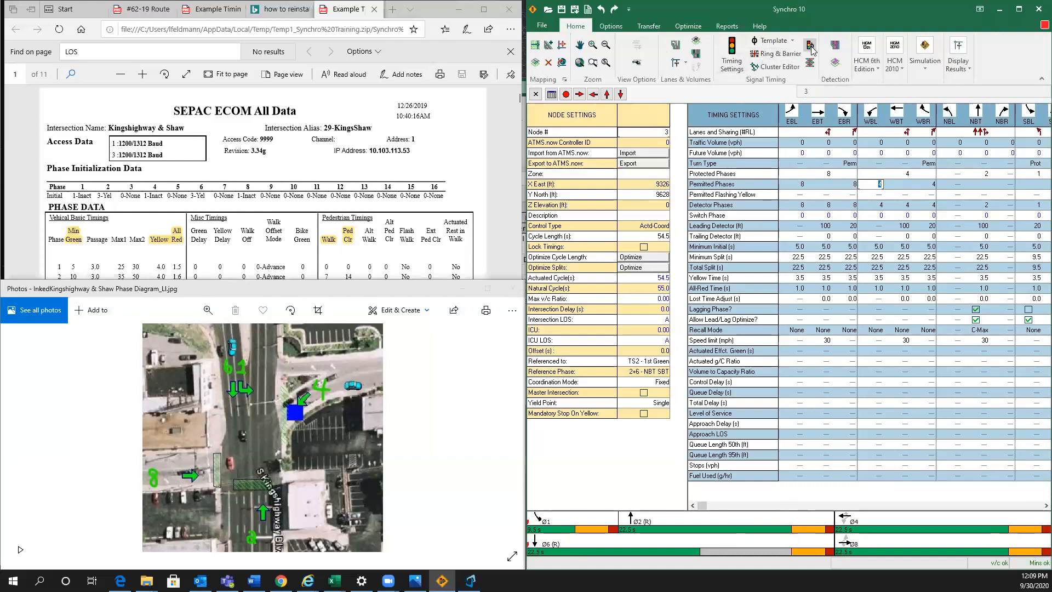
Return to the map, open the intersection's phasing settings, and bring the controller report's Phase Data table into view.
left_click(534, 45)
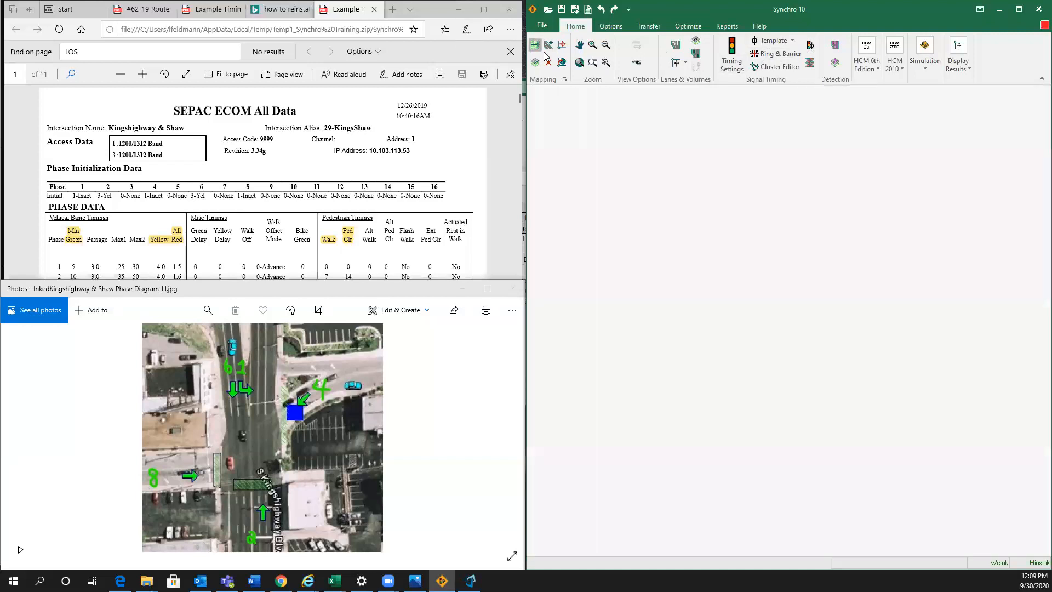
right_click(806, 297)
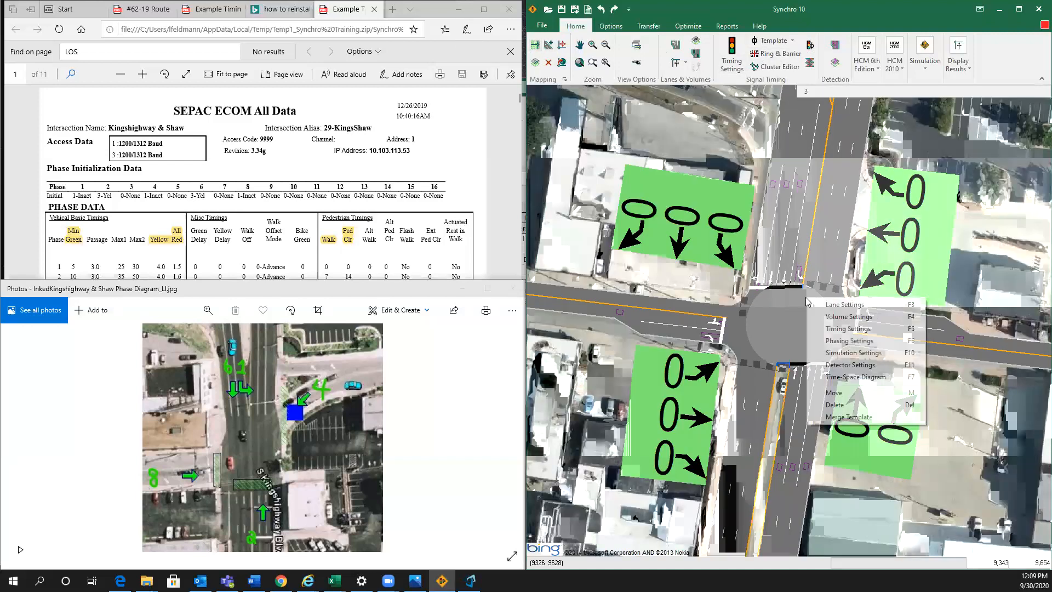
left_click(828, 337)
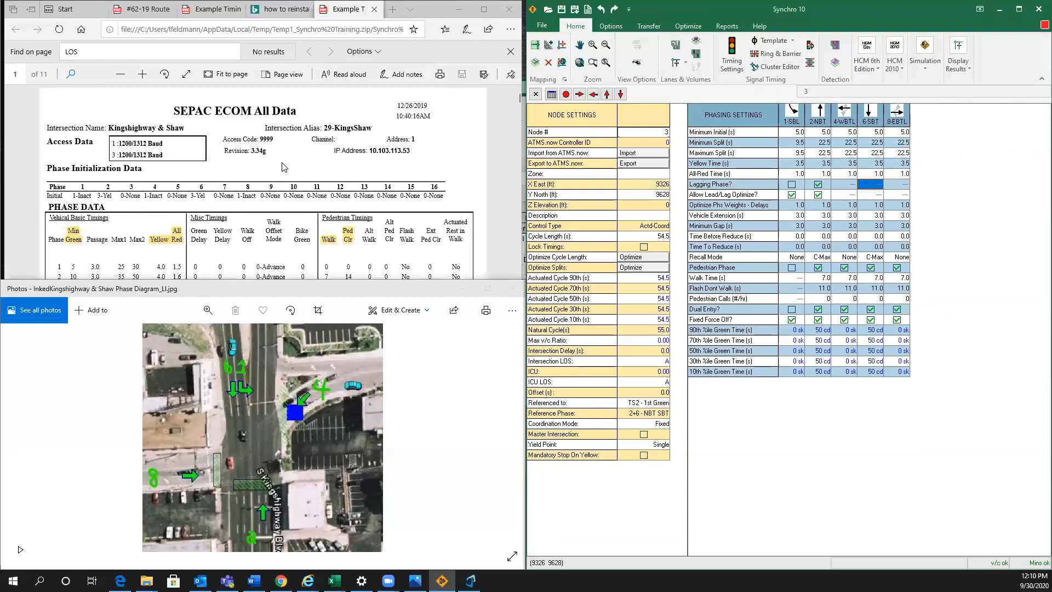
scroll(310, 203, "down", 1)
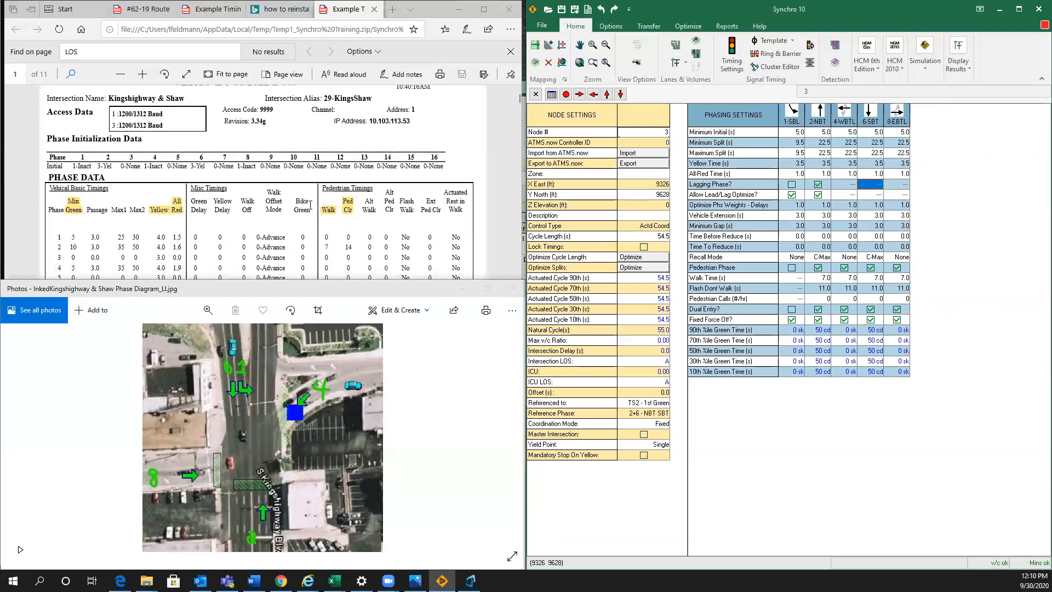
scroll(310, 206, "down", 3)
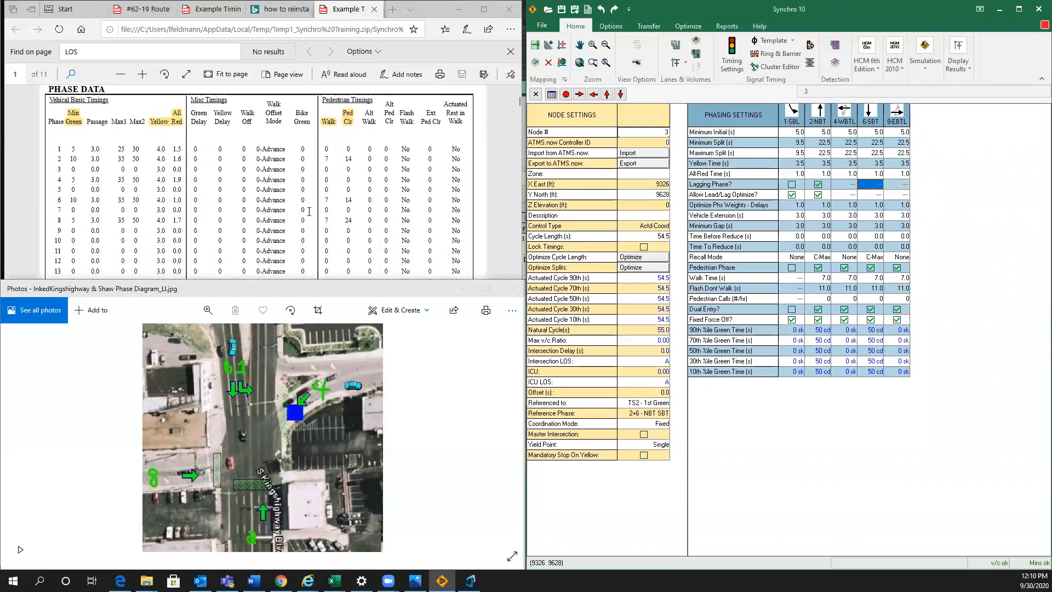
scroll(310, 211, "up", 1)
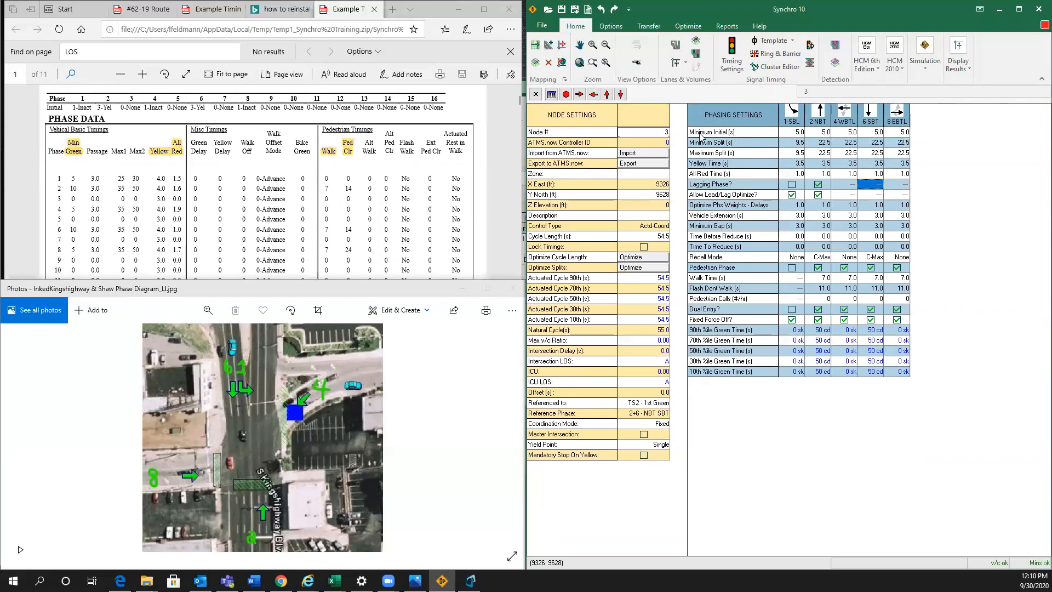
scroll(99, 161, "down", 1)
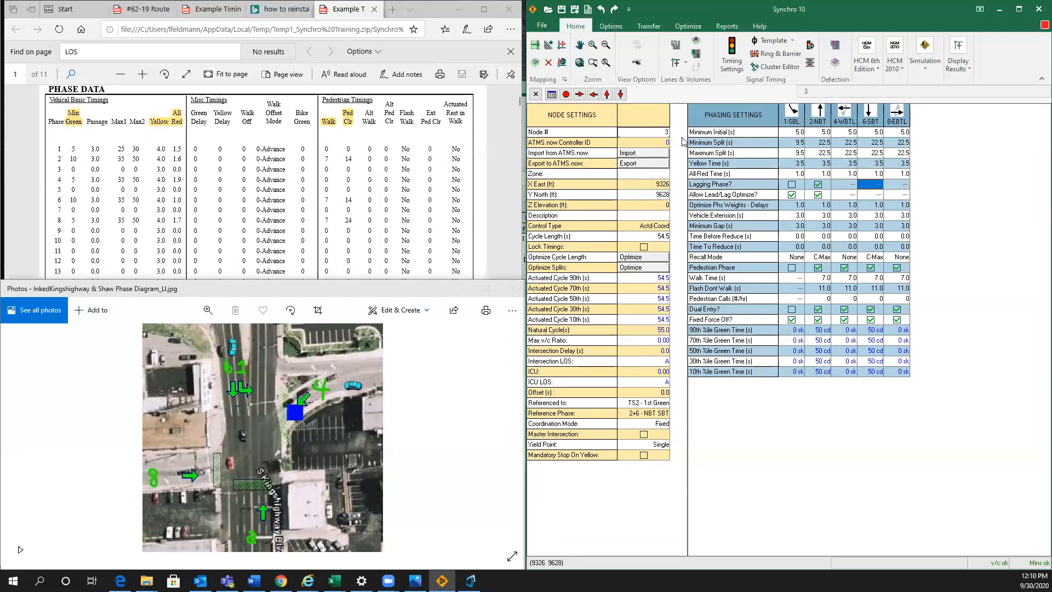
Set the minimum initial times to 10 s for phases 2 and 6, and 5 s for phase 4.
left_click(796, 133)
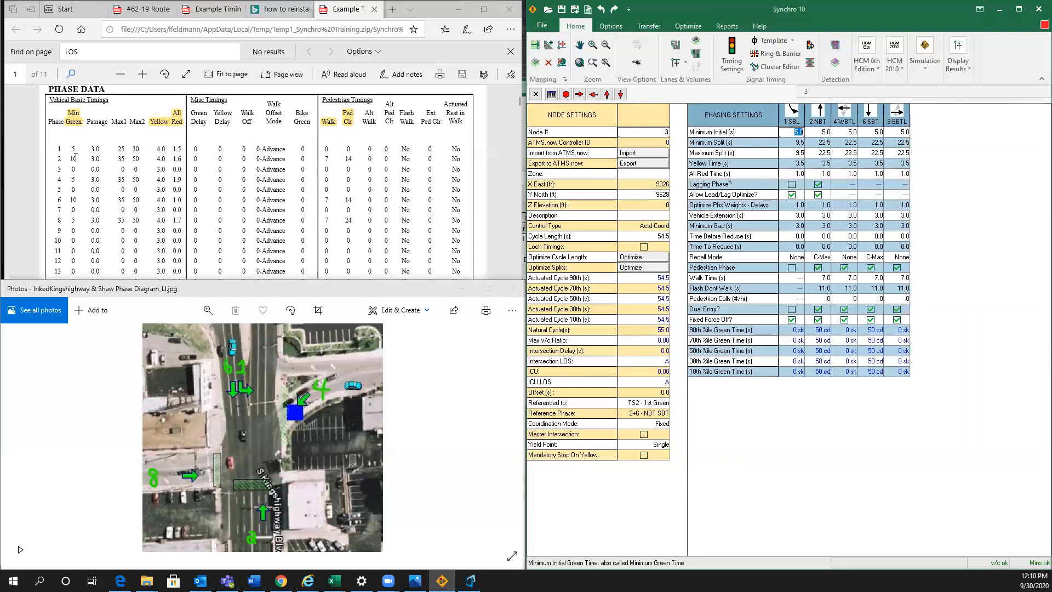
left_click(813, 133)
type("10")
key("Tab")
type("5")
key("Tab")
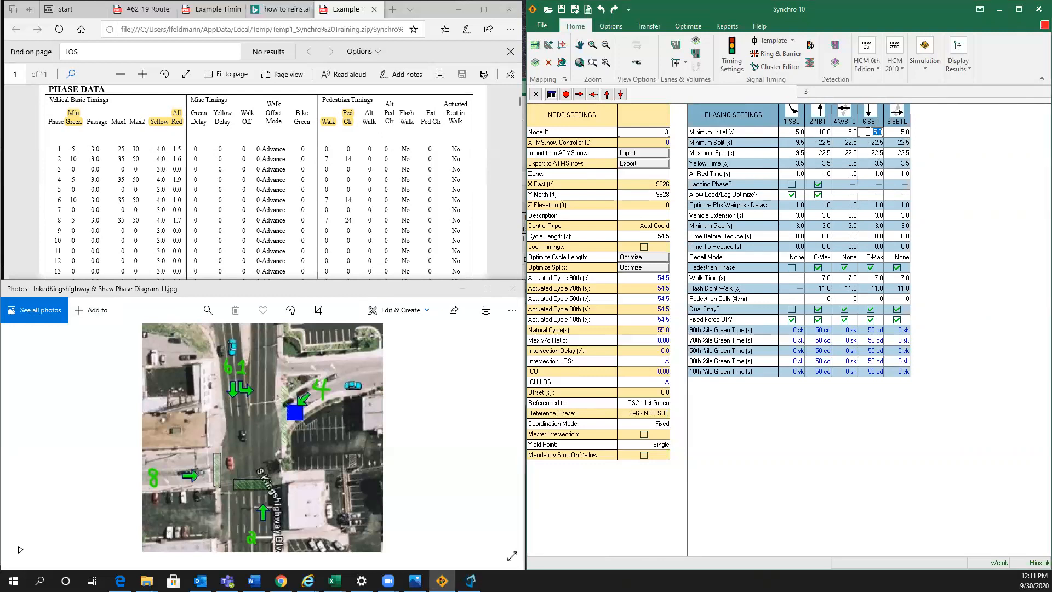
type("10")
key("Tab")
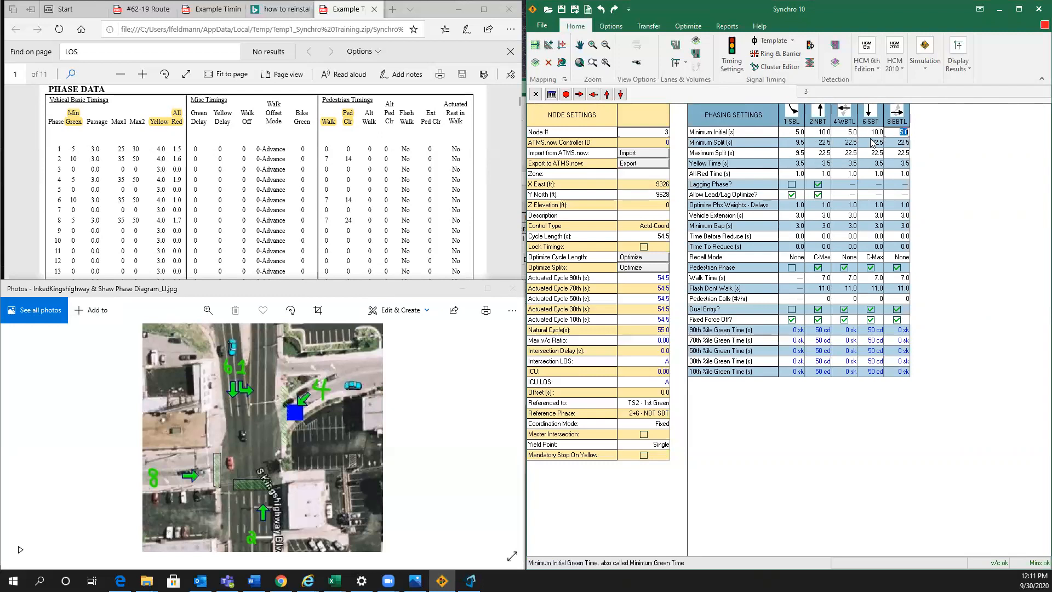
key("Tab")
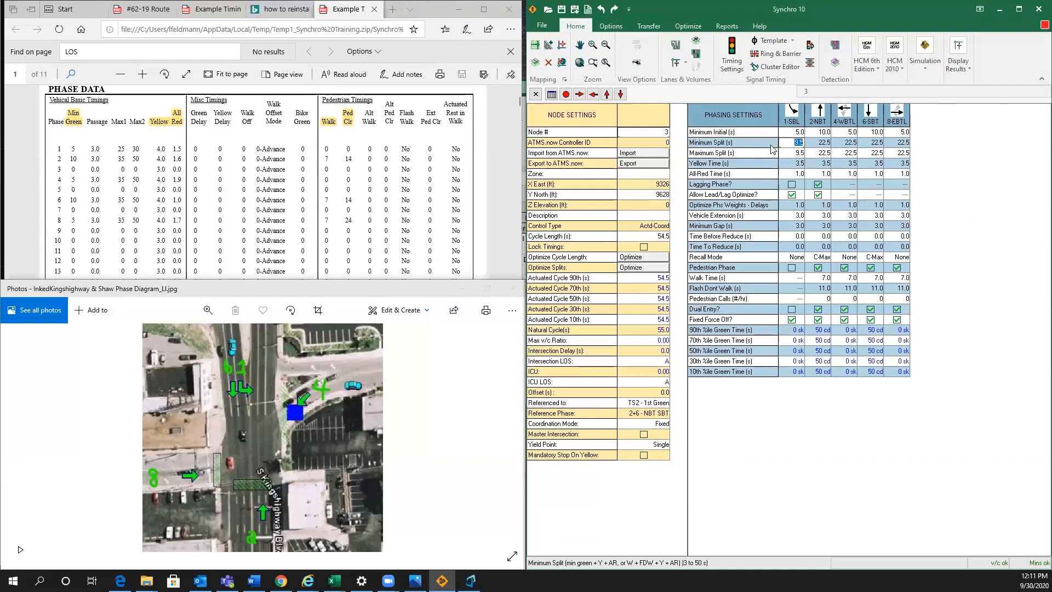
Set the yellow time to 4 s for phases 1, 2, 4, 6 and 8.
left_click(791, 155)
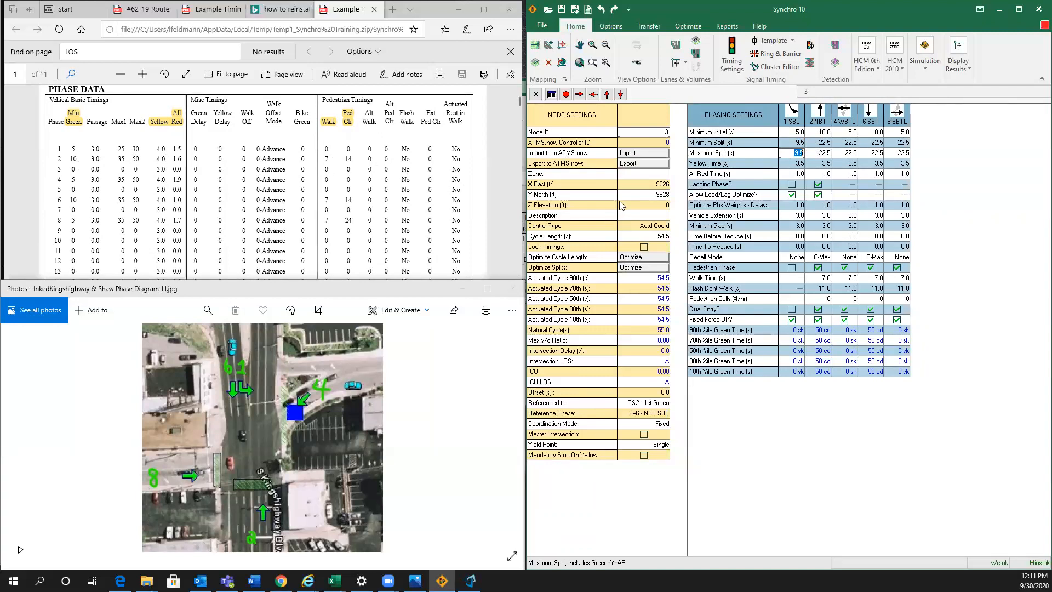
left_click(801, 164)
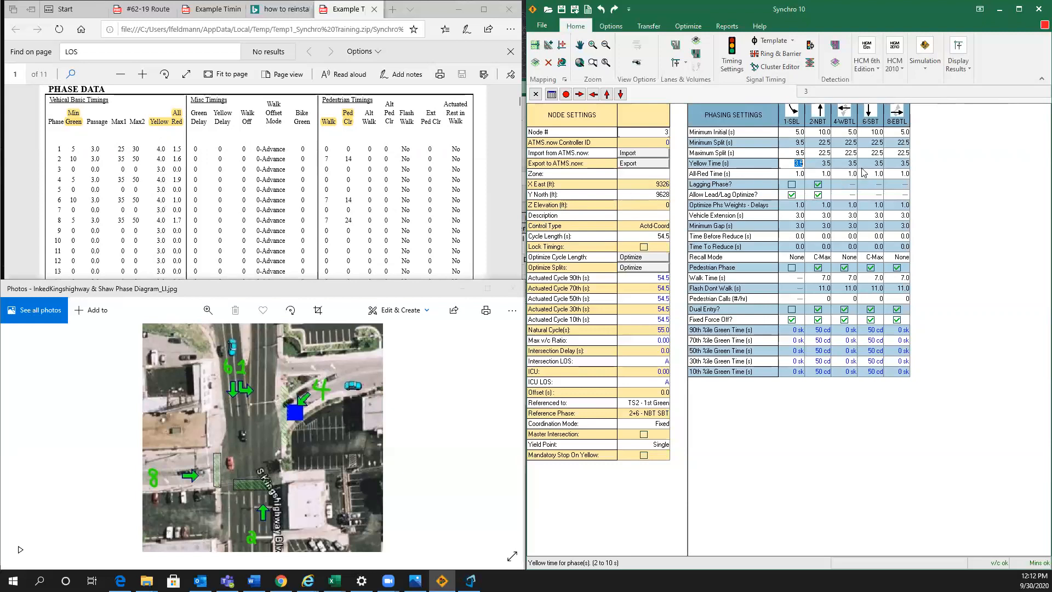
type("4")
key("Tab")
type("4")
key("Tab")
type("4")
key("Tab")
type("4")
key("Tab")
type("4")
key("Tab")
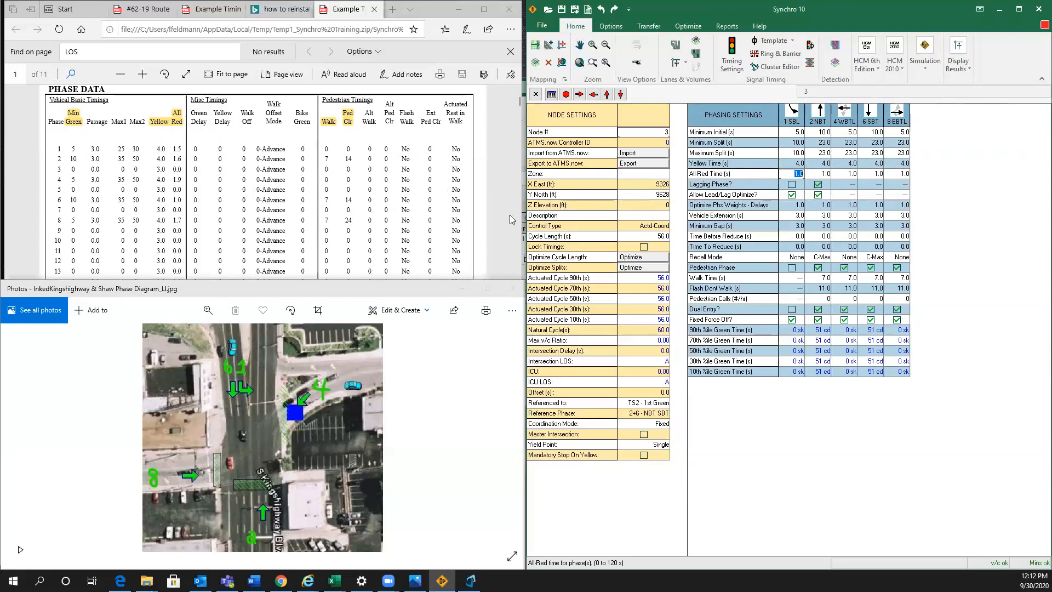
Set the all-red times to 1.5, 1.6, 1.9, 1.0 and 1.7 s for phases 1, 2, 4, 6 and 8 respectively.
type("1.5")
key("Tab")
type("1.6")
key("Tab")
type("1.9")
key("Tab")
type("1.0")
key("Tab")
type("1.7")
key("Tab")
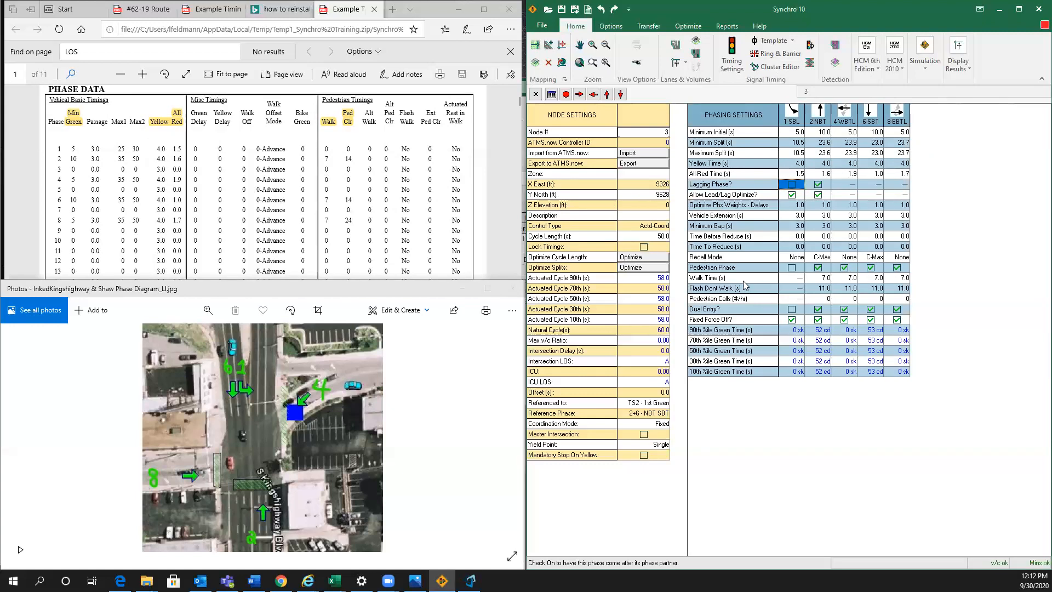
Disable the pedestrian phase for phase 4, and set Flash Dont Walk to 14 s for phases 2 and 6 and 24 s for phase 8.
left_click(845, 268)
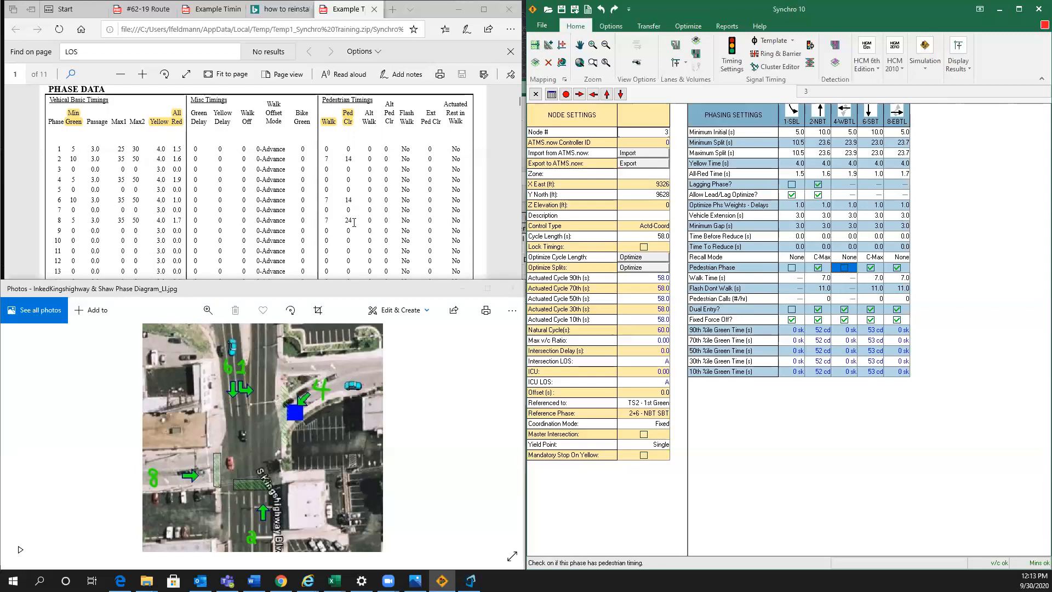
left_click(818, 278)
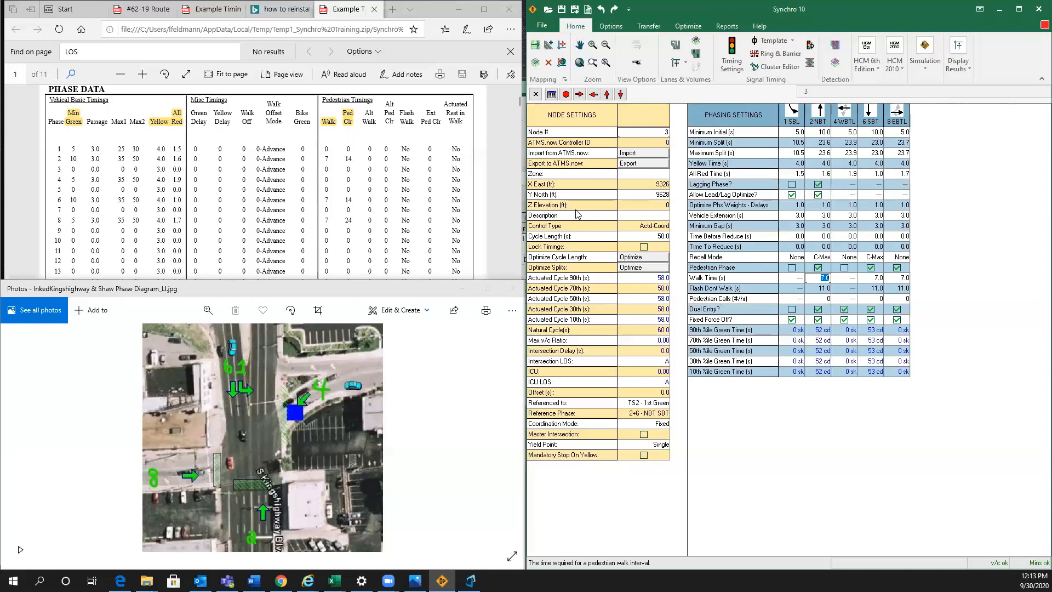
left_click(823, 287)
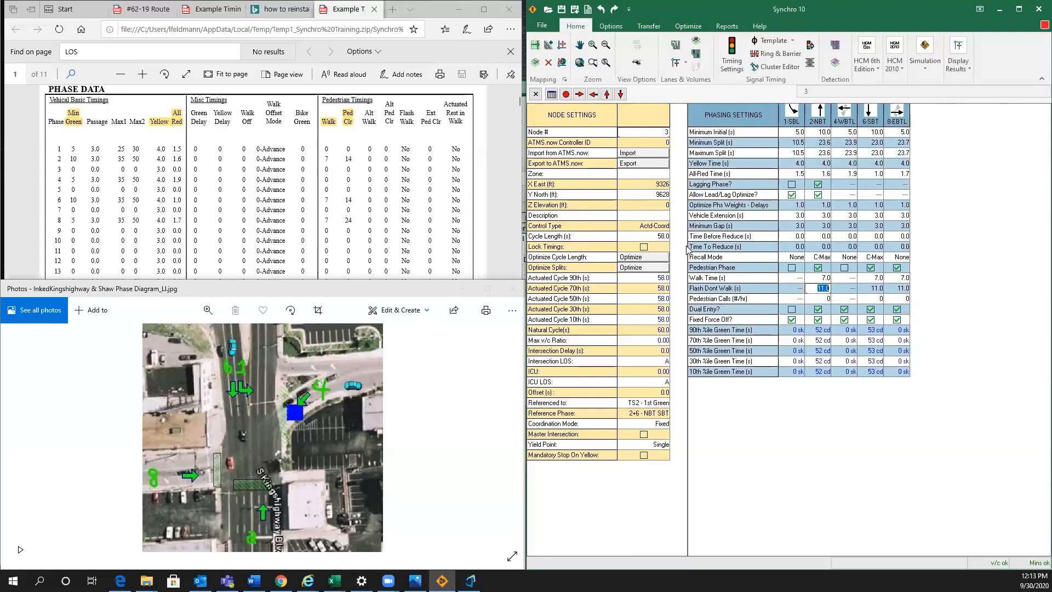
type("14")
key("Tab")
type("14")
key("Tab")
type("24")
key("Tab")
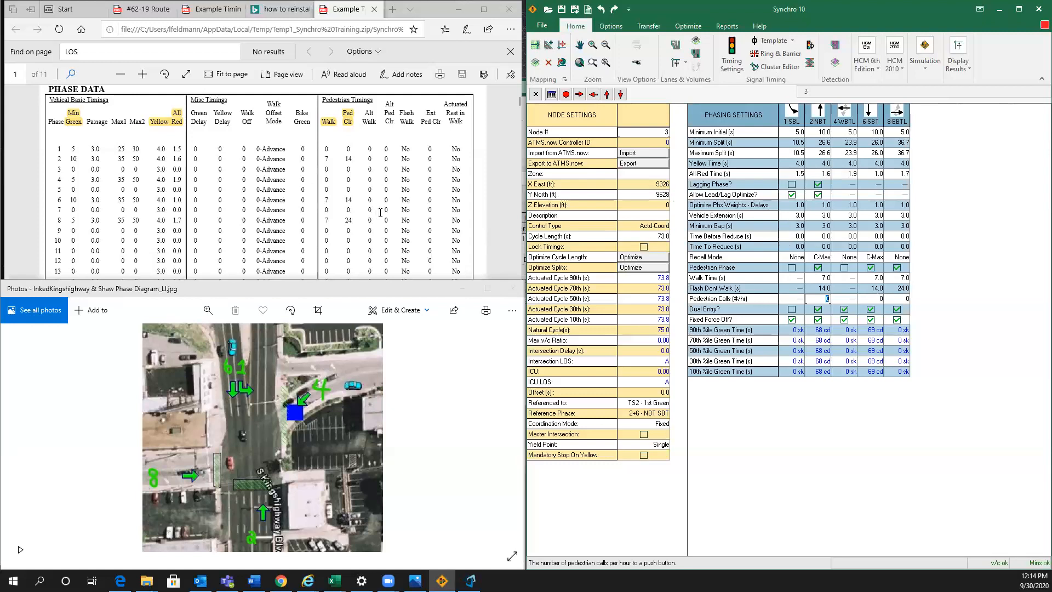
Examine the Passage column in the controller report's Phase Data table alongside the vehicle extension settings.
left_click(381, 213)
scroll(380, 209, "down", 1)
scroll(379, 203, "up", 1)
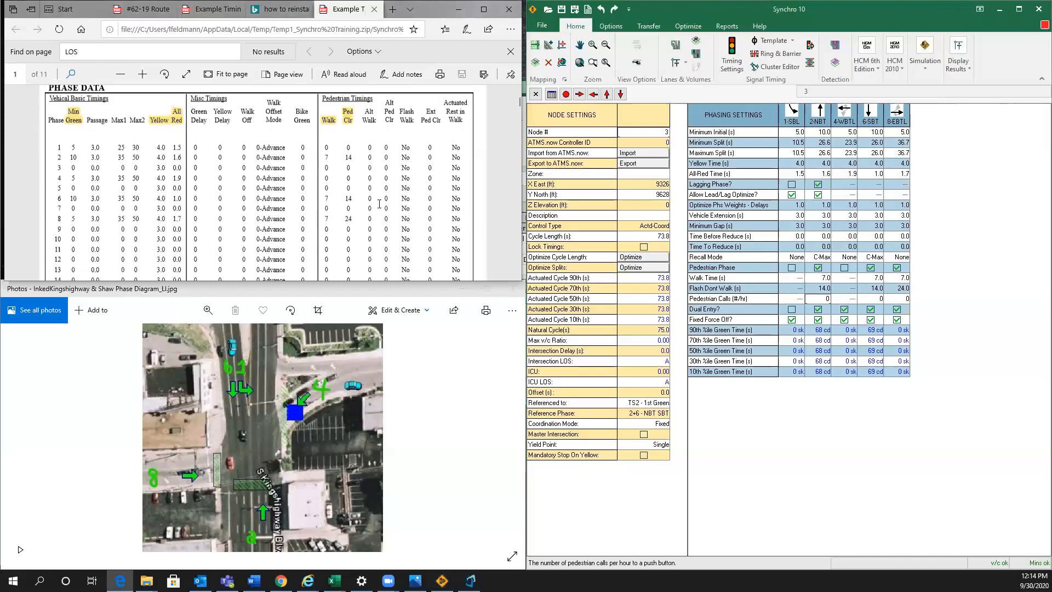
scroll(379, 203, "up", 1)
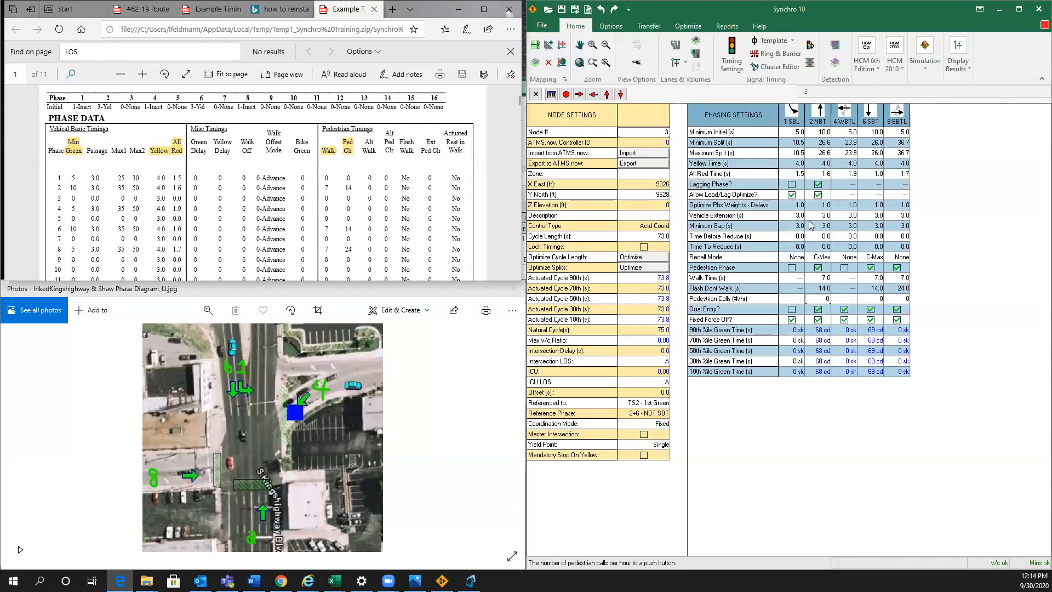
left_click_drag(86, 151, 110, 154)
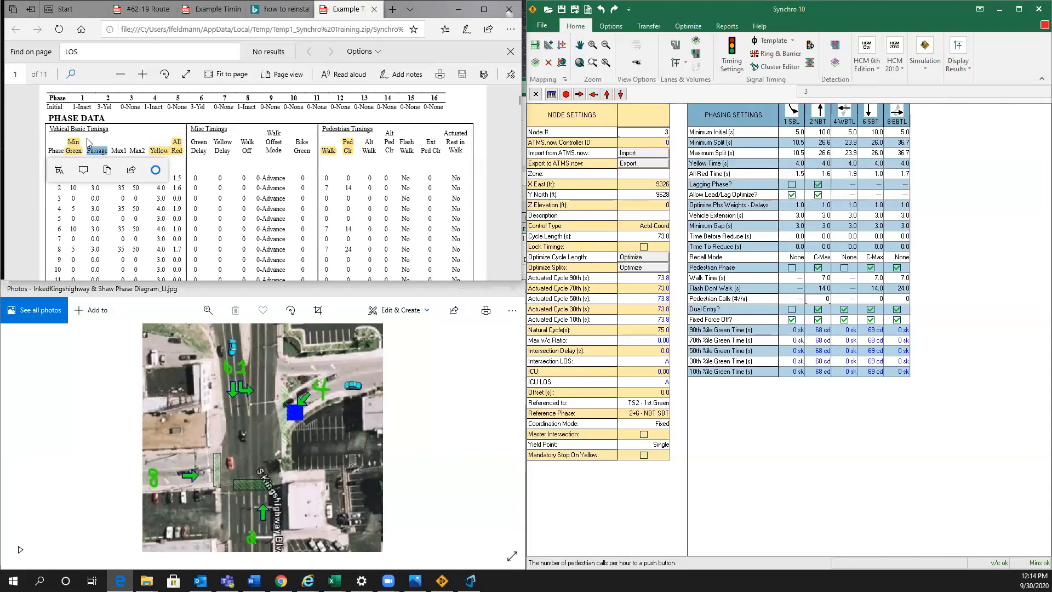
left_click(113, 146)
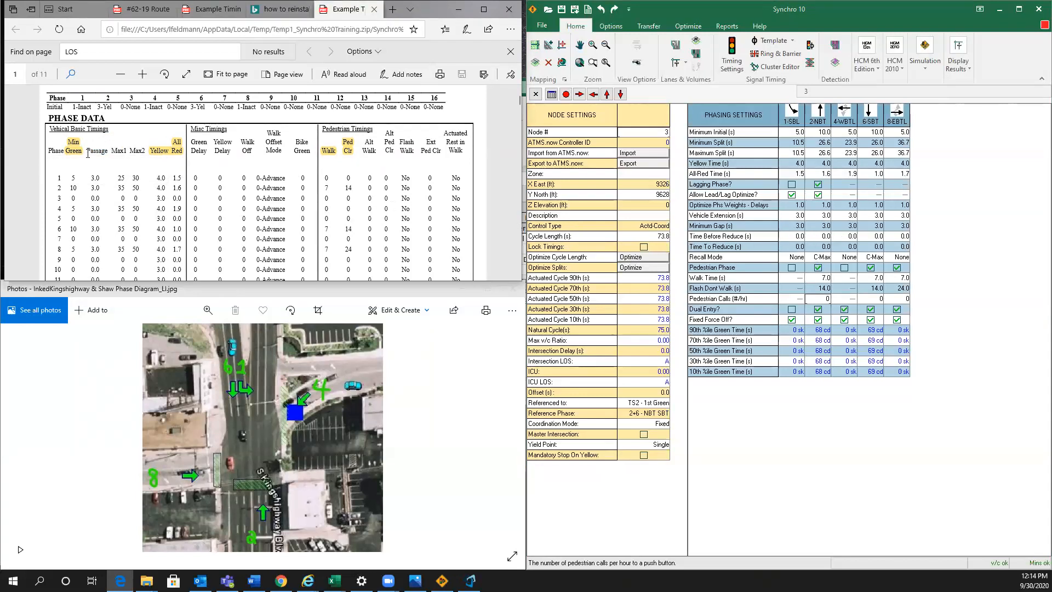
left_click_drag(87, 151, 108, 152)
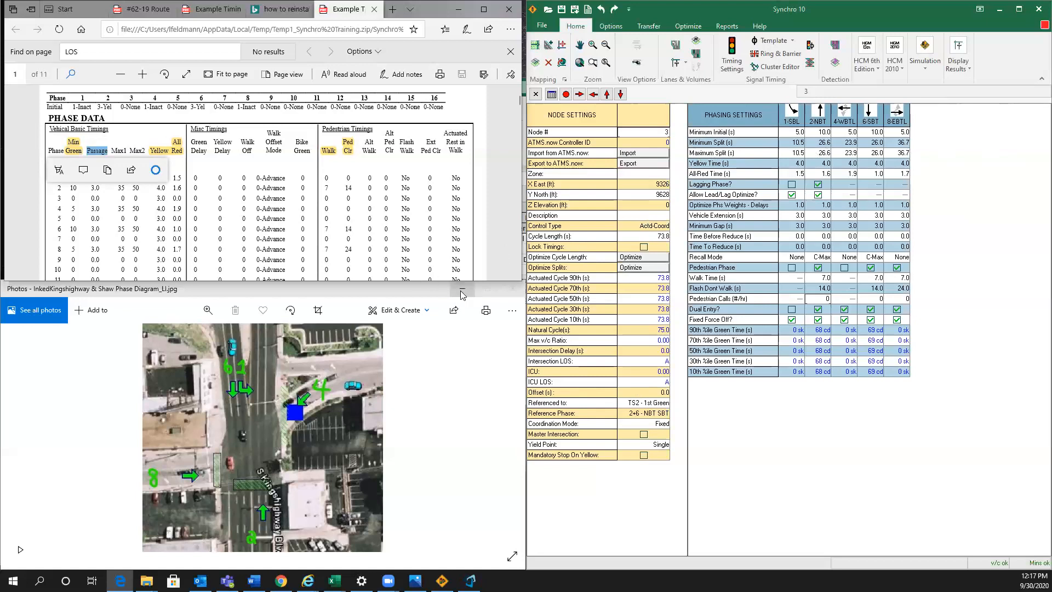
left_click(206, 201)
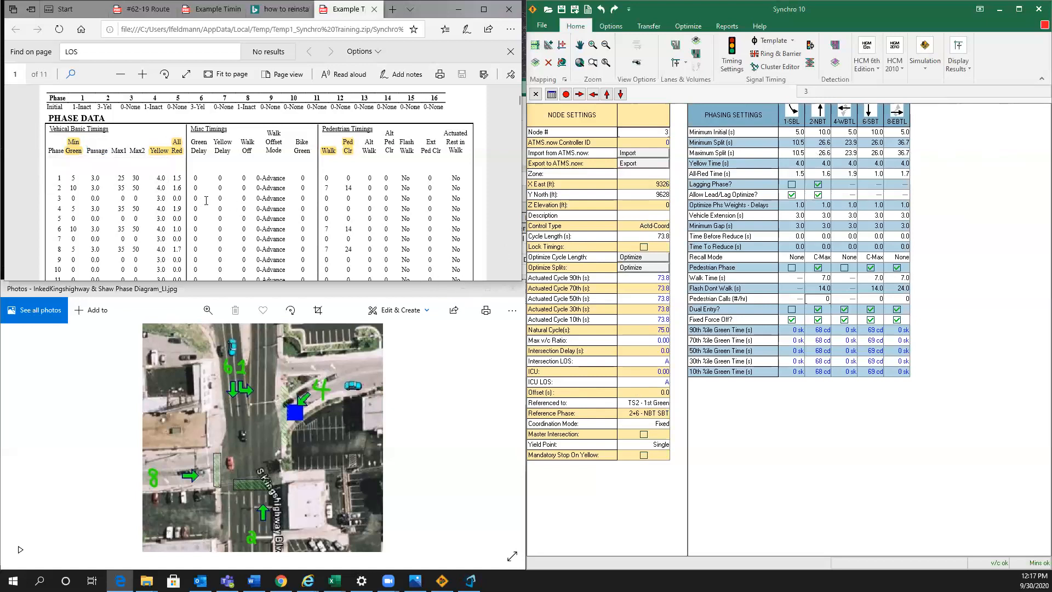
Look through the controller report's coordination, traffic plan, phase function and preemption pages for the Traffic Data event schedule.
scroll(237, 171, "down", 5)
scroll(239, 162, "down", 10)
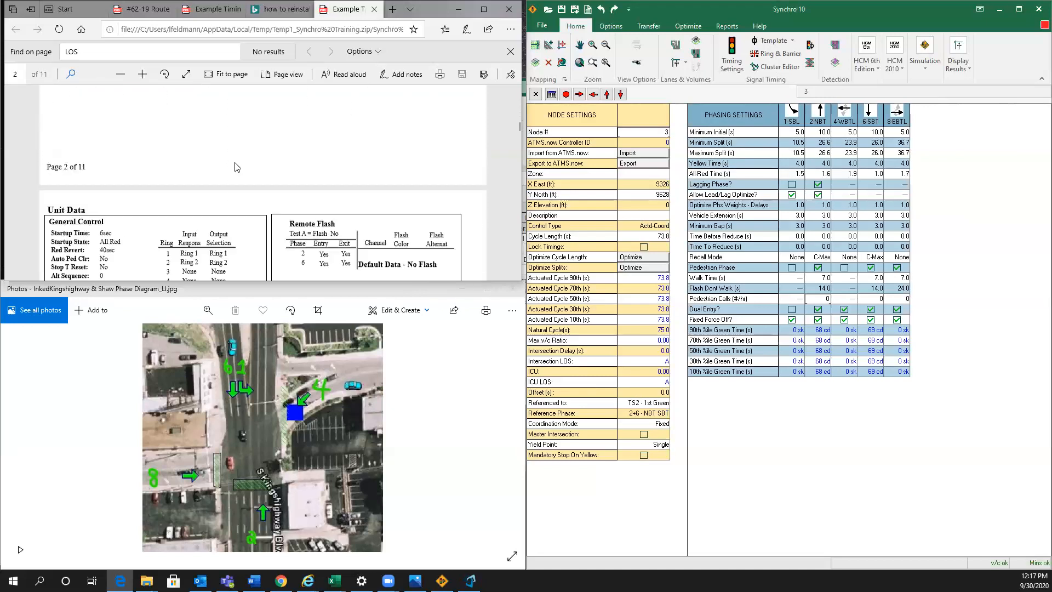
scroll(227, 164, "down", 6)
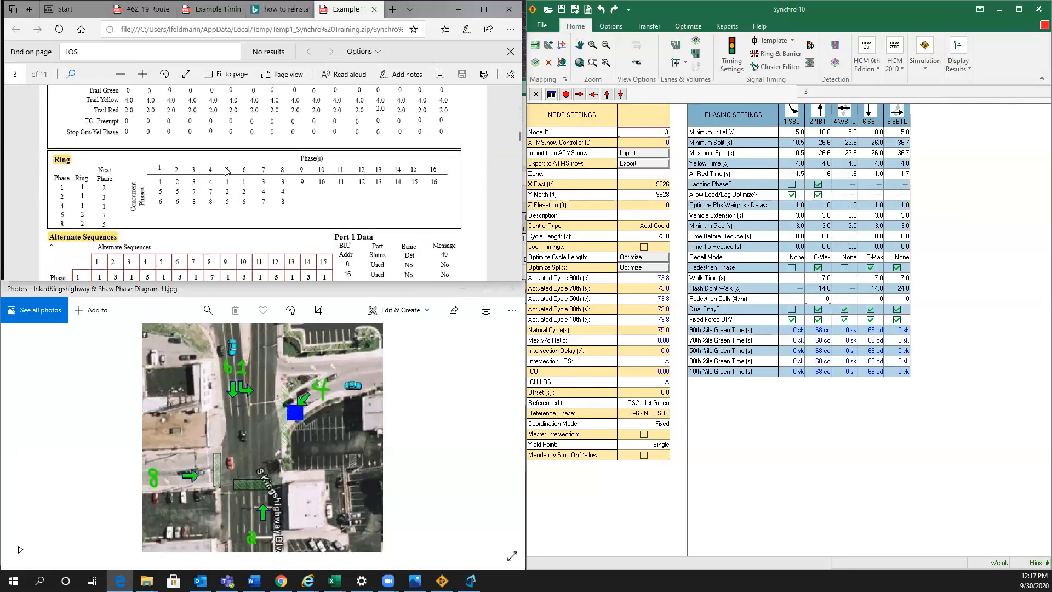
scroll(222, 166, "down", 12)
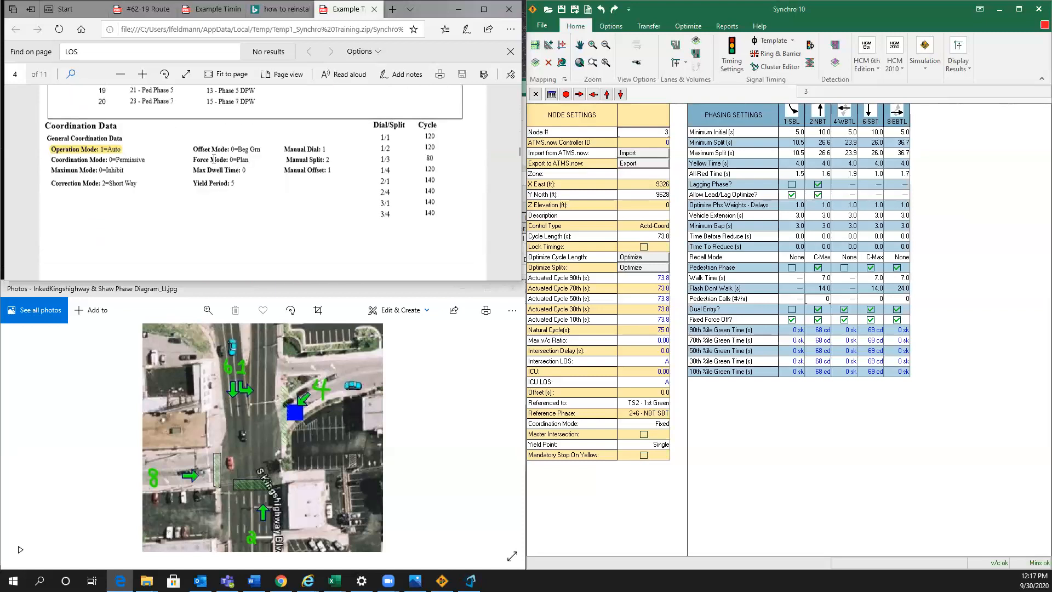
scroll(215, 151, "down", 12)
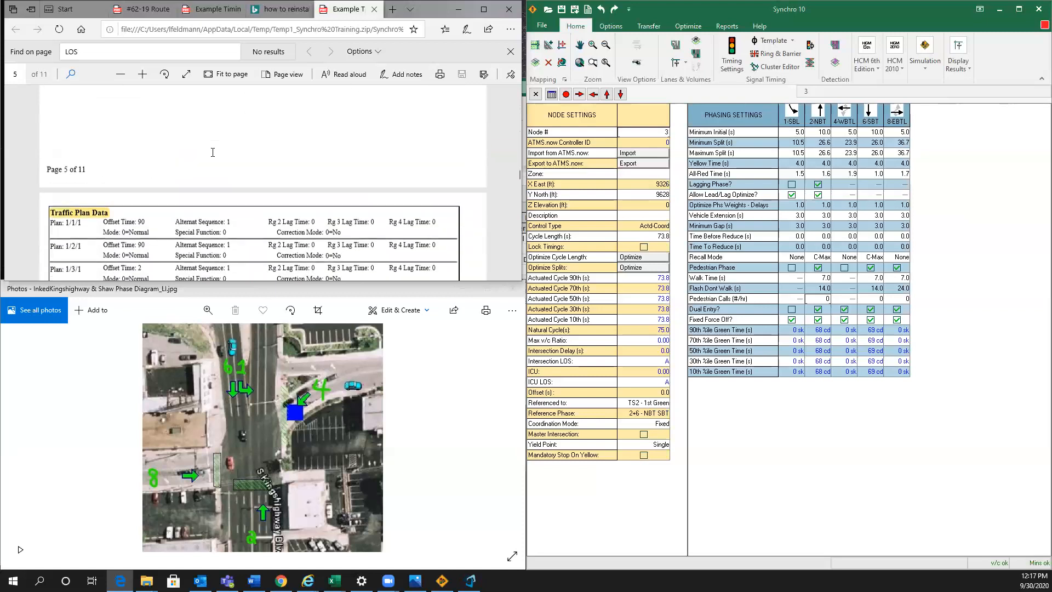
scroll(208, 173, "up", 3)
scroll(197, 159, "down", 8)
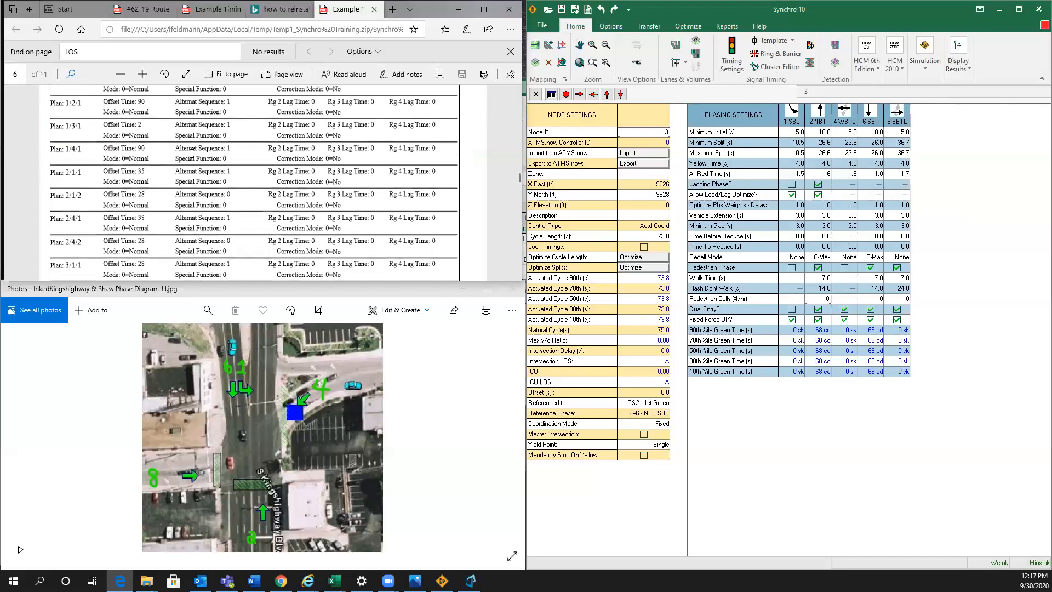
scroll(165, 151, "up", 3)
scroll(83, 142, "down", 1)
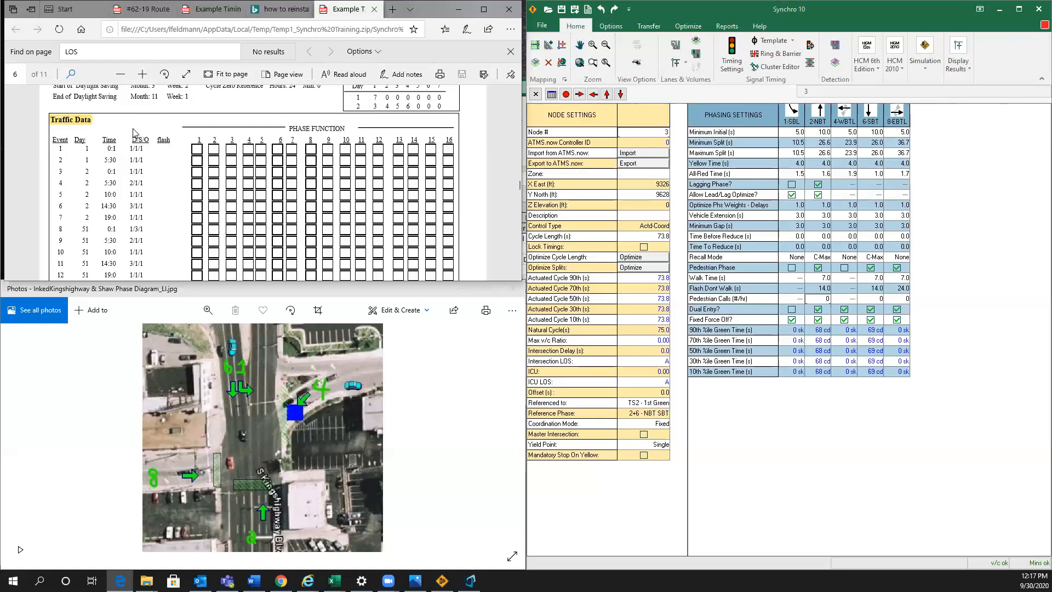
scroll(112, 118, "down", 2)
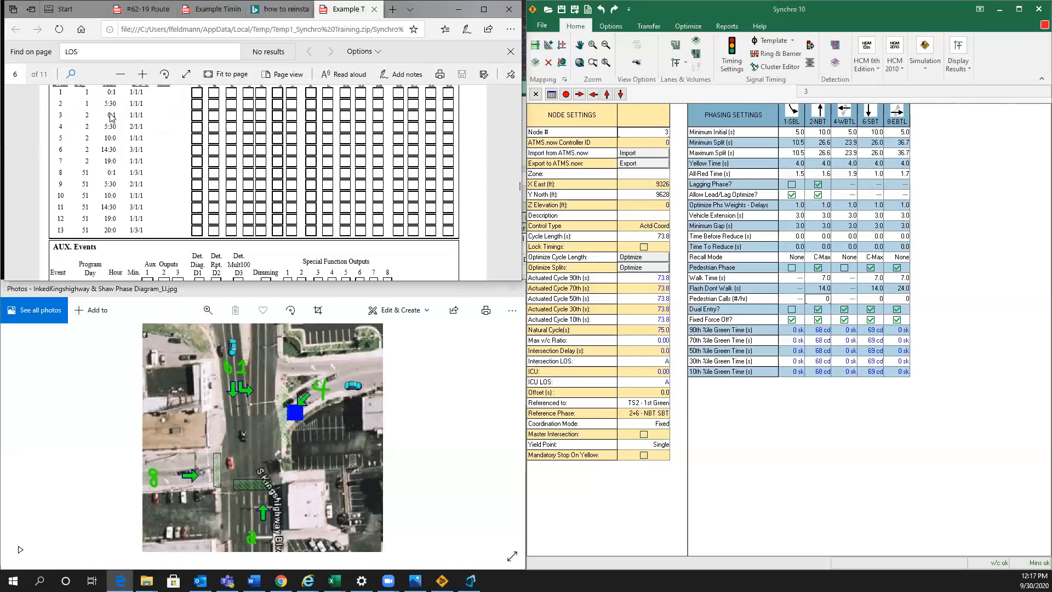
scroll(124, 122, "down", 10)
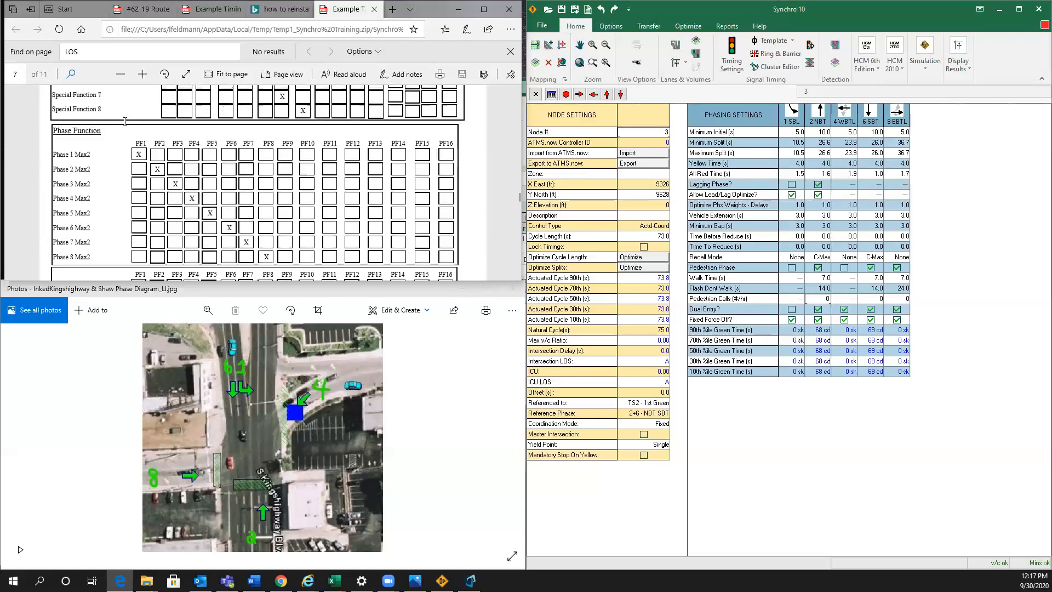
scroll(125, 121, "down", 12)
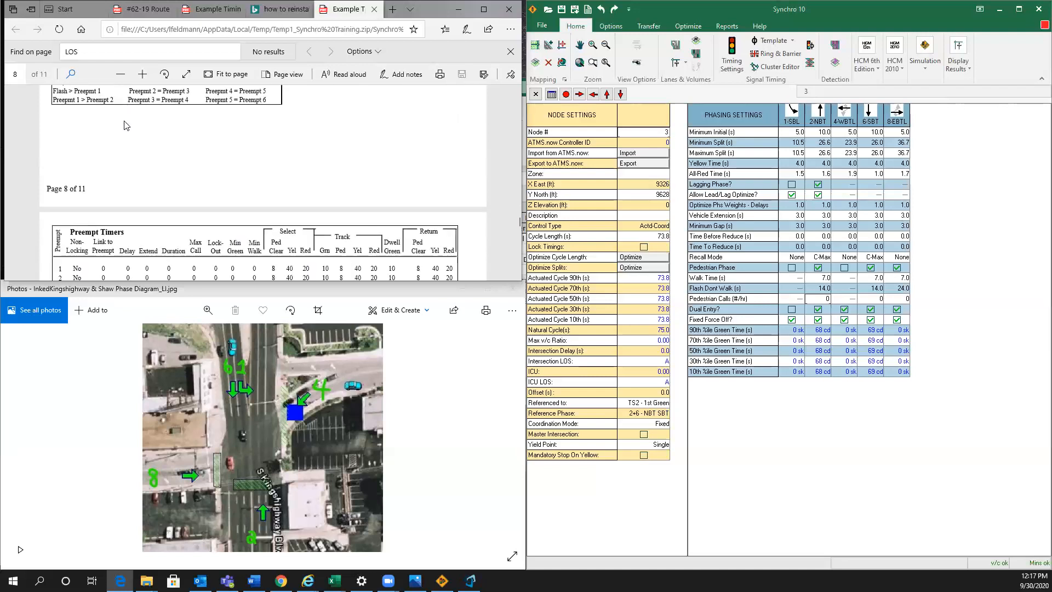
scroll(130, 128, "down", 12)
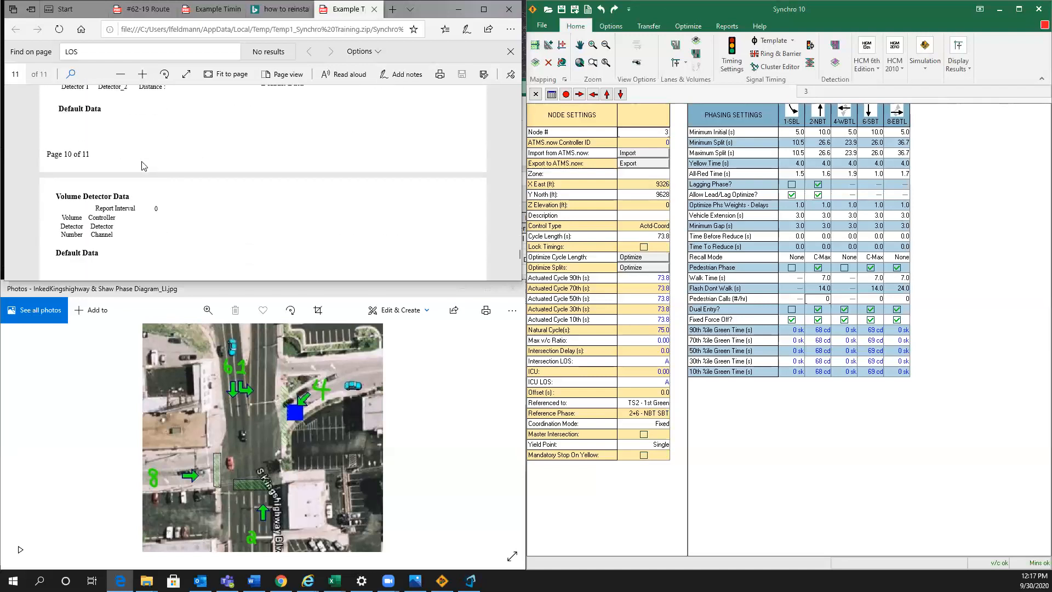
scroll(144, 164, "up", 12)
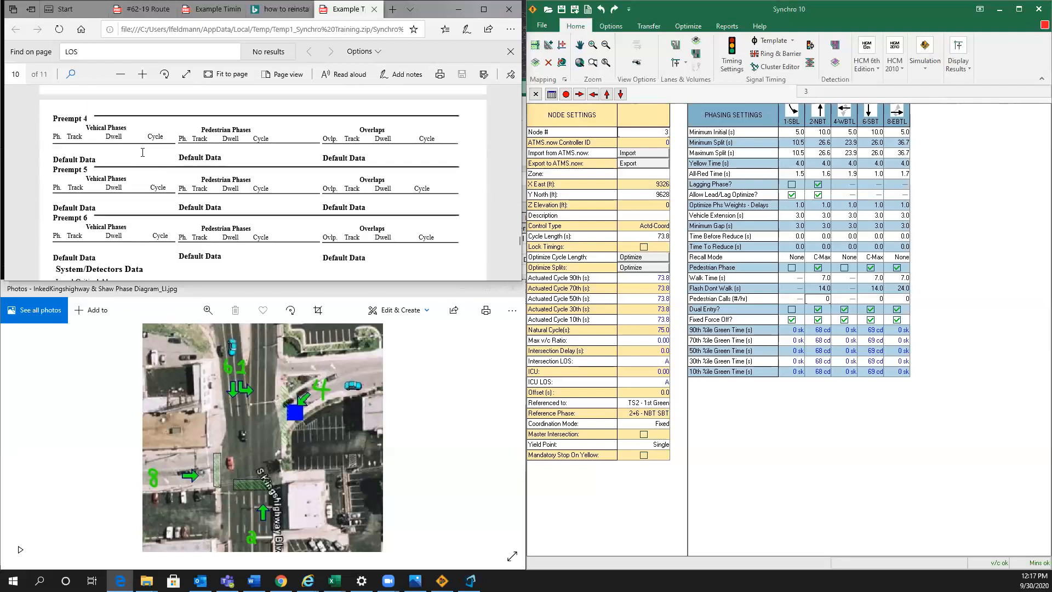
scroll(143, 153, "up", 8)
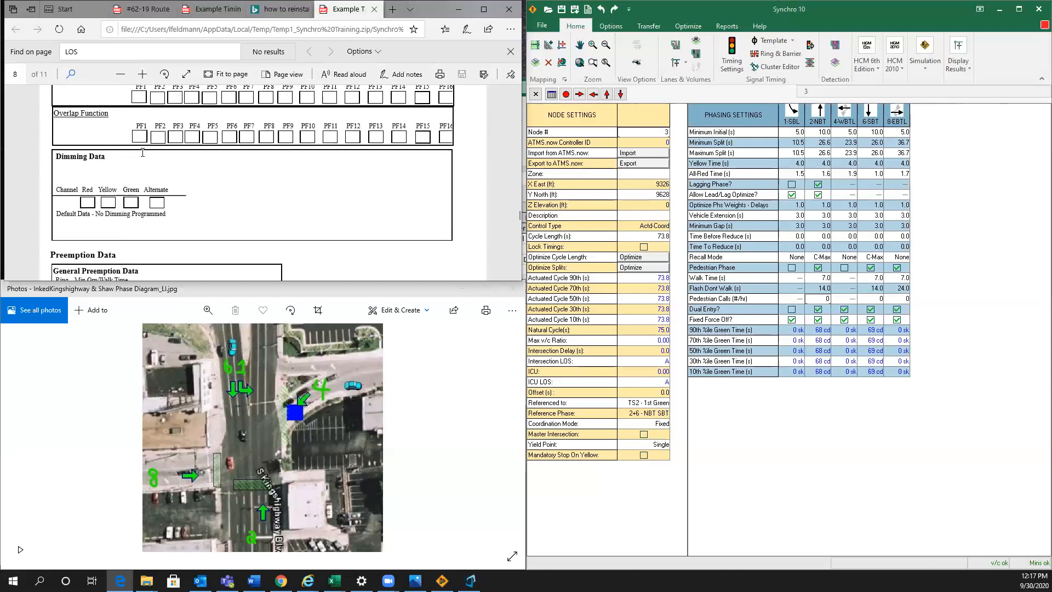
scroll(142, 153, "up", 10)
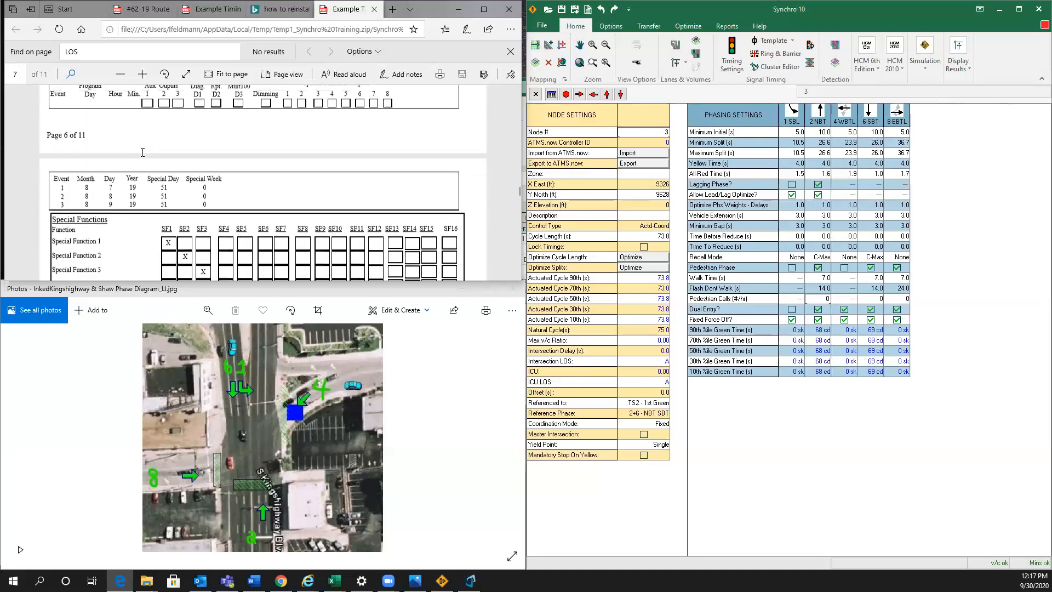
scroll(145, 157, "up", 3)
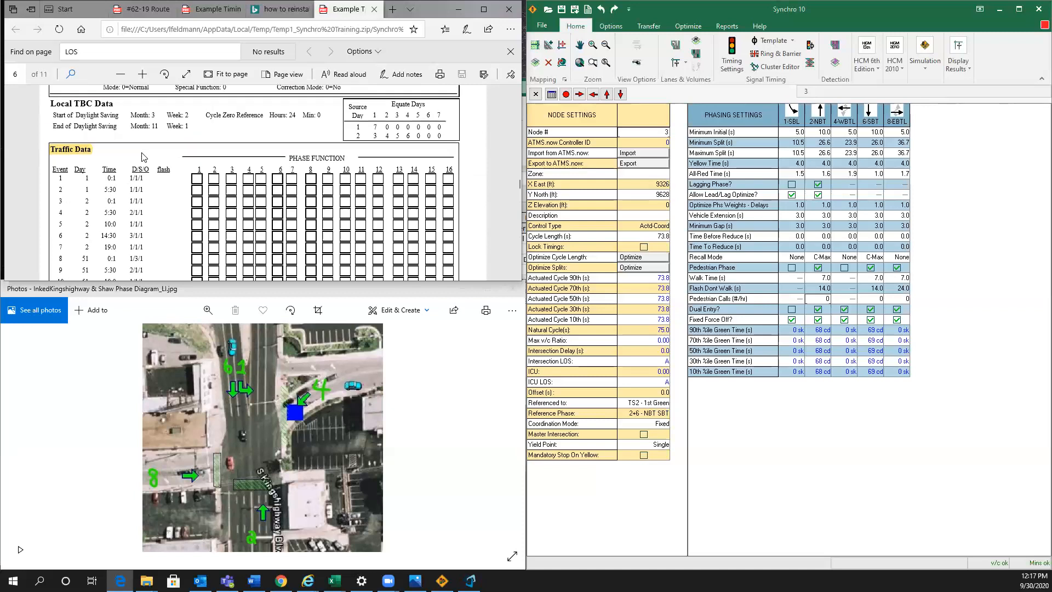
Examine the Equate Days table under Local TBC Data, checking which weekdays follow source days 1 and 2.
scroll(143, 157, "up", 2)
scroll(142, 157, "down", 2)
scroll(89, 171, "down", 1)
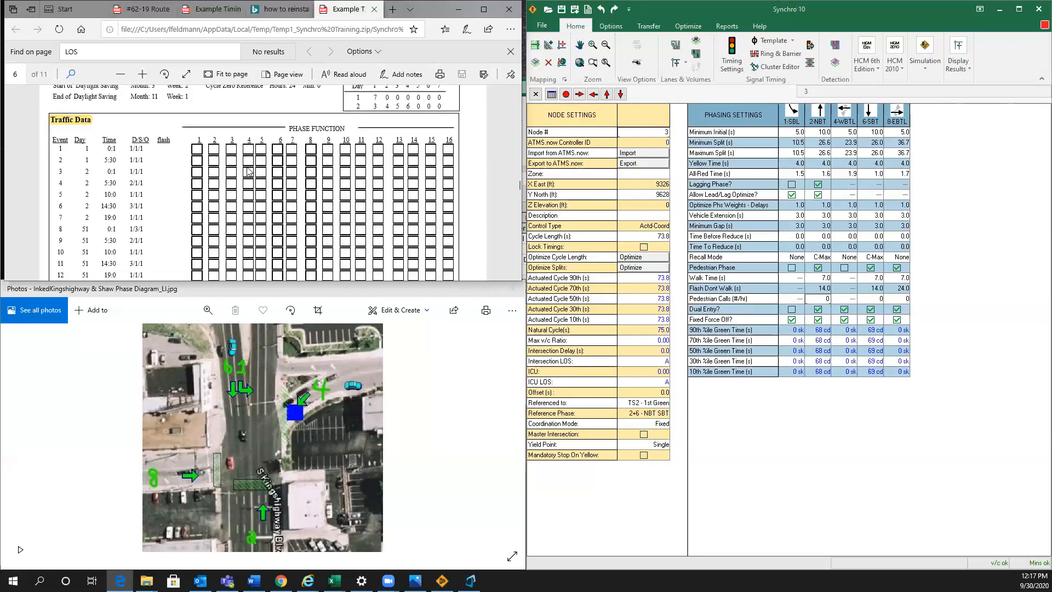
scroll(327, 182, "up", 1)
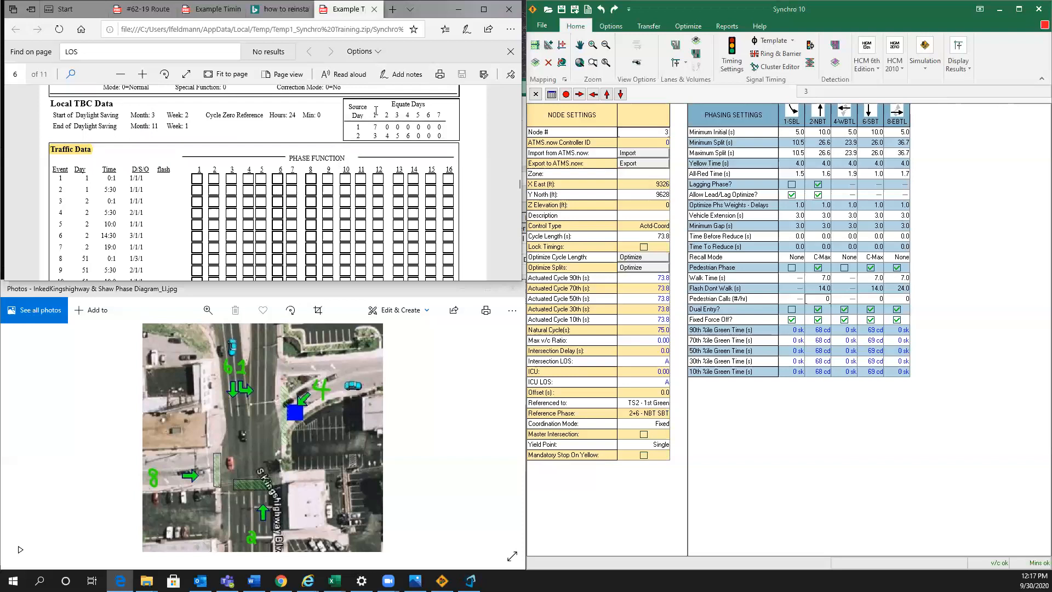
scroll(377, 113, "up", 1)
scroll(361, 141, "down", 1)
scroll(108, 169, "down", 1)
scroll(321, 124, "up", 1)
left_click_drag(392, 104, 449, 135)
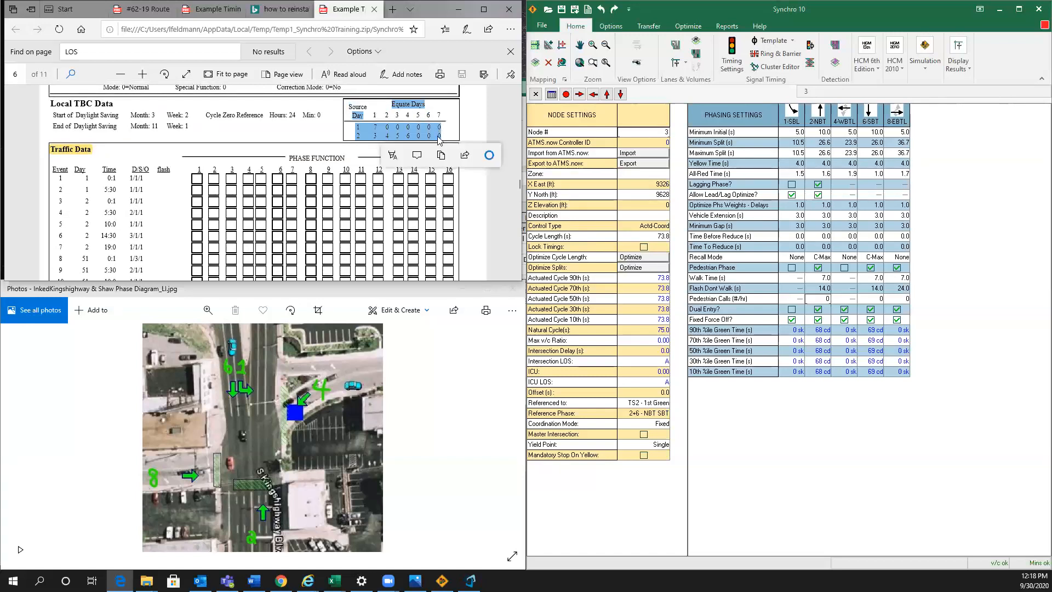
left_click(360, 125)
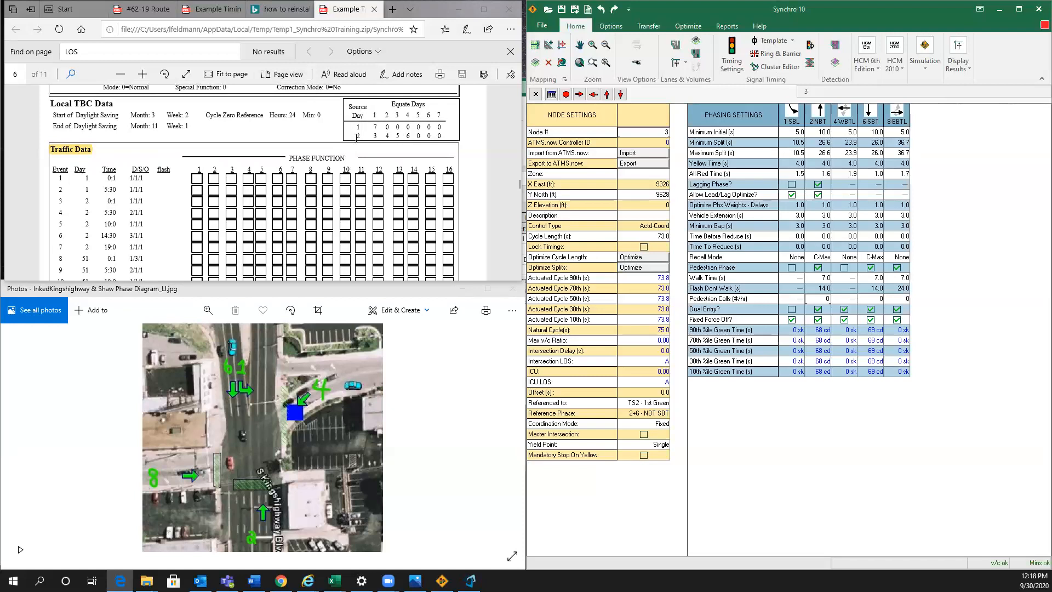
scroll(81, 178, "down", 1)
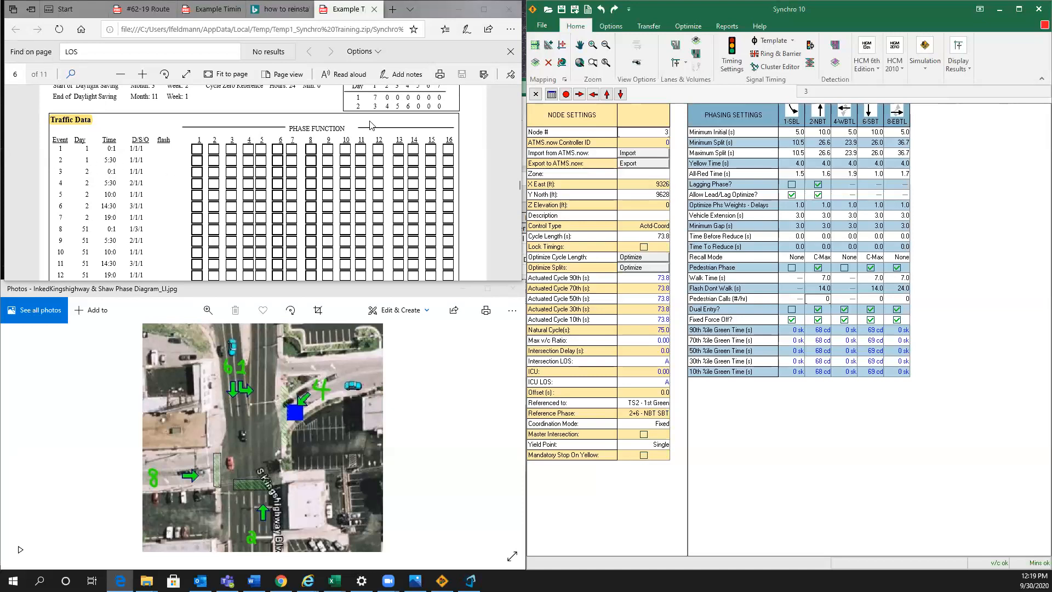
scroll(357, 102, "up", 1)
scroll(357, 102, "up", 1)
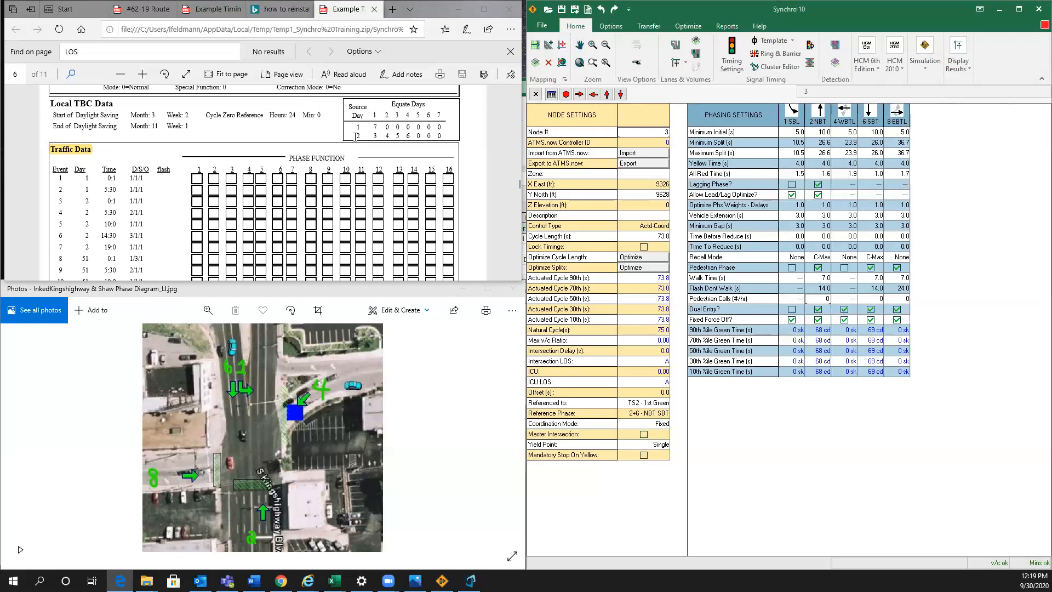
left_click_drag(355, 137, 390, 137)
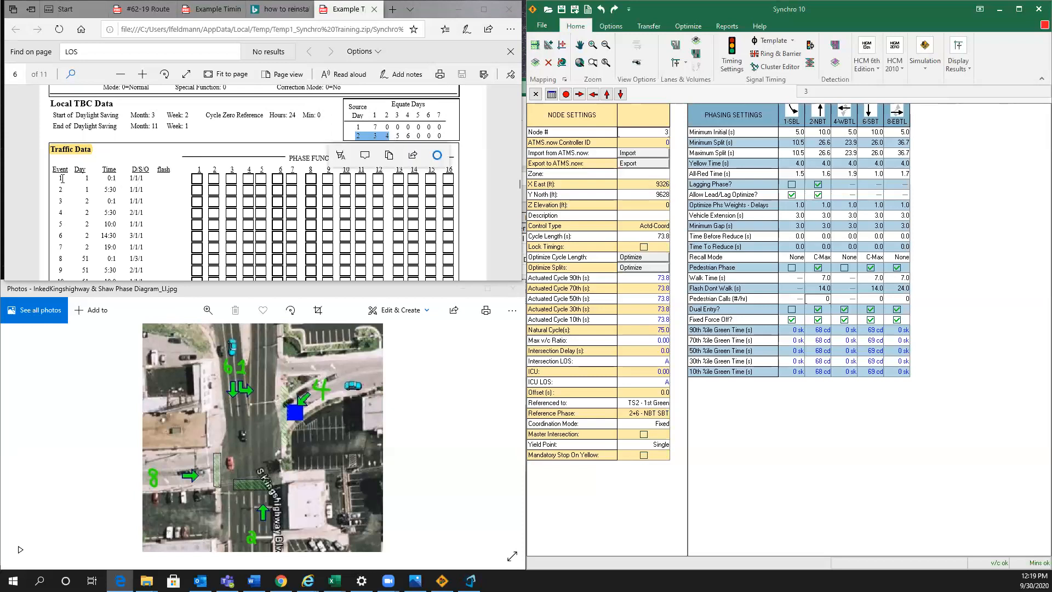
Examine the Traffic Data events for days 1 and 2, comparing the D/S/O plans at 5:30, 10:0 and 14:30.
scroll(96, 177, "down", 1)
scroll(95, 177, "down", 1)
left_click(76, 154)
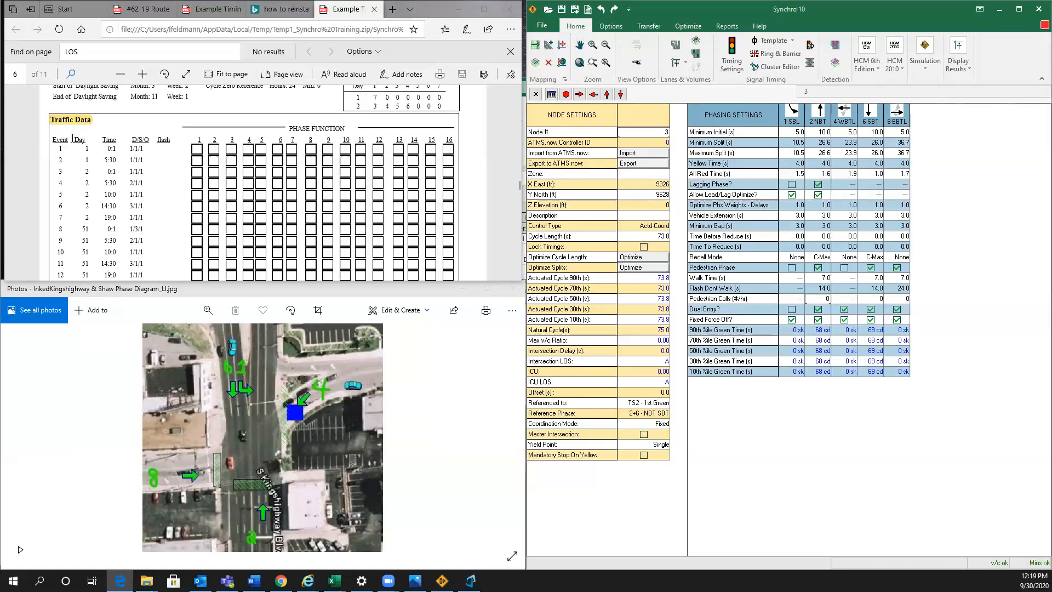
scroll(73, 138, "down", 1)
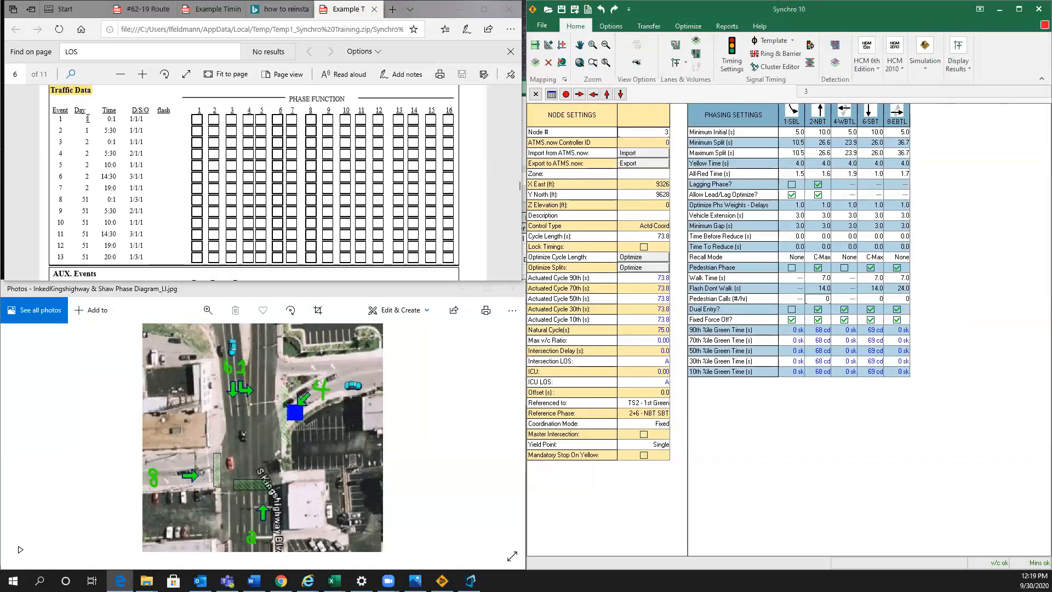
mouse_move(86, 119)
left_mouse_down()
mouse_move(108, 121)
mouse_move(93, 125)
left_mouse_up()
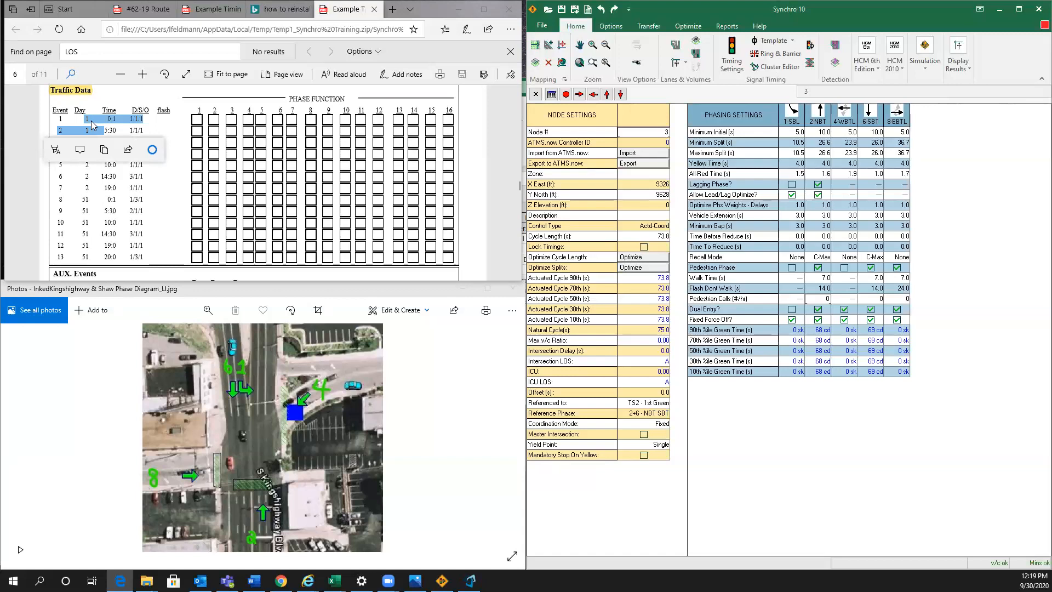
left_click(92, 125)
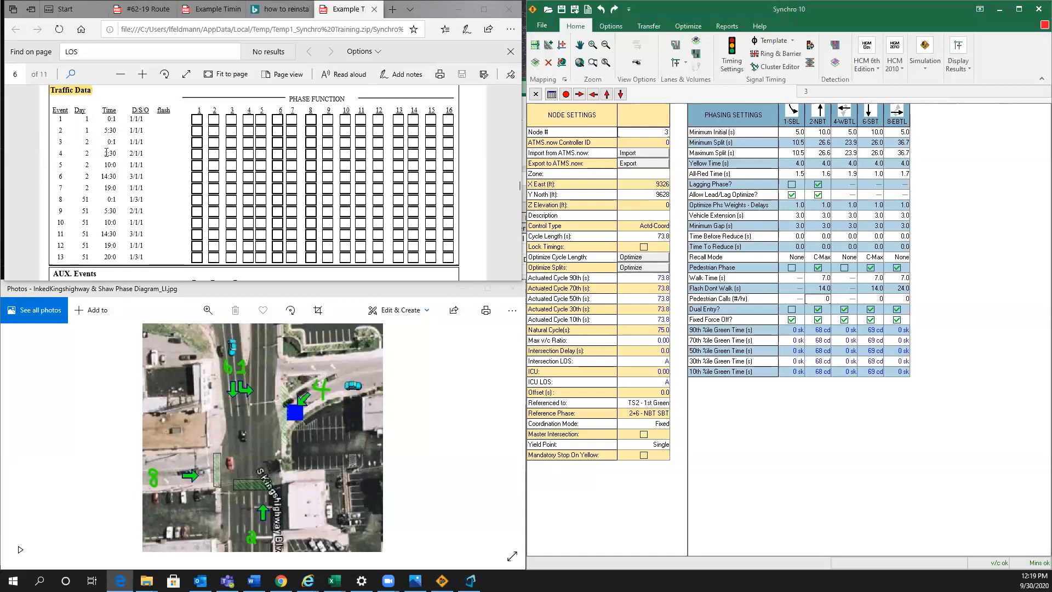
left_click_drag(109, 153, 151, 154)
left_click(144, 161)
left_click_drag(127, 176, 157, 181)
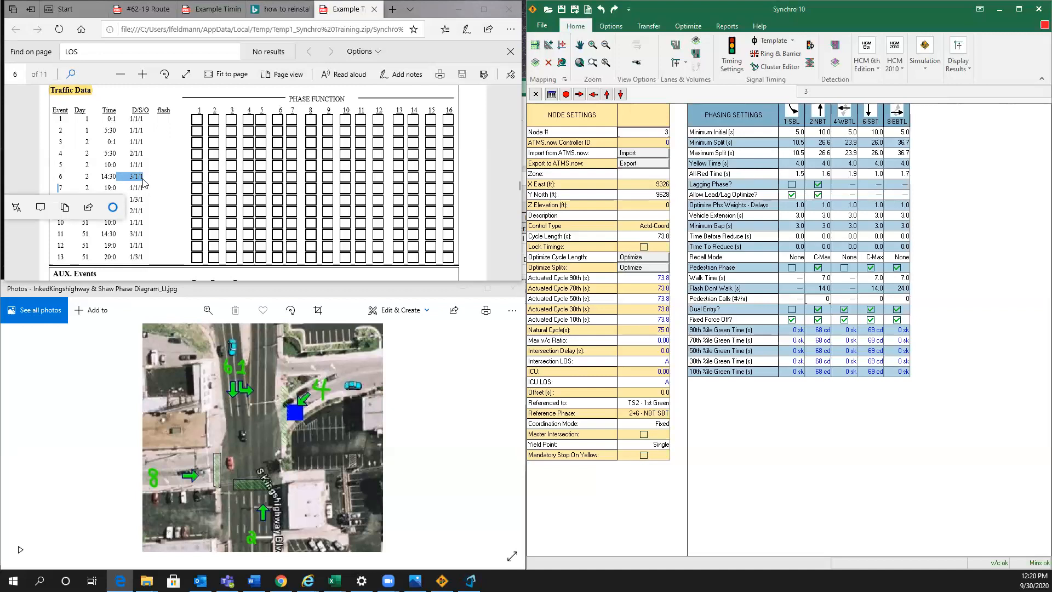
left_click(146, 184)
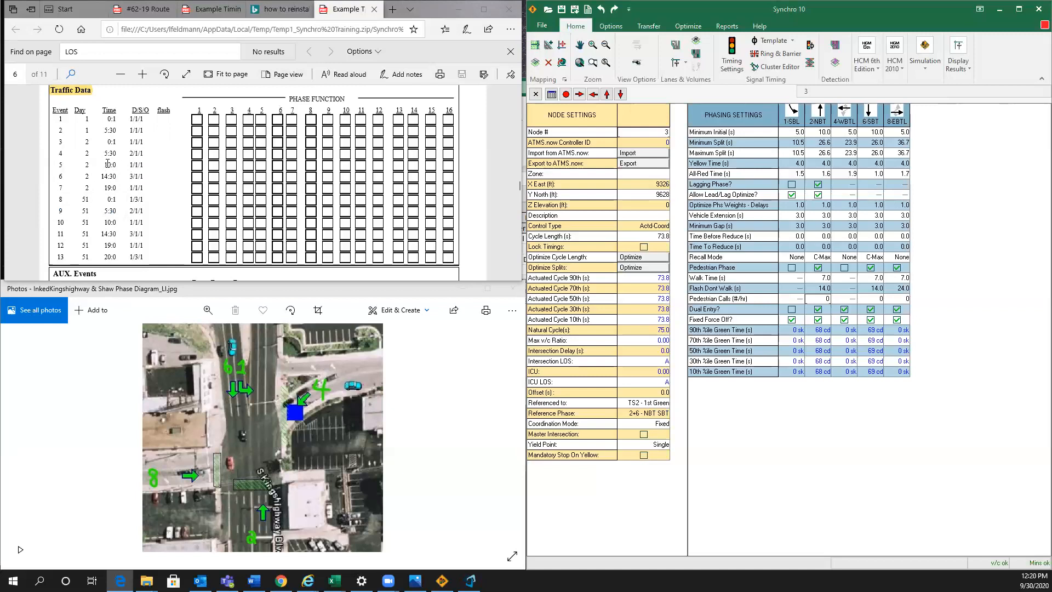
left_click_drag(125, 165, 169, 168)
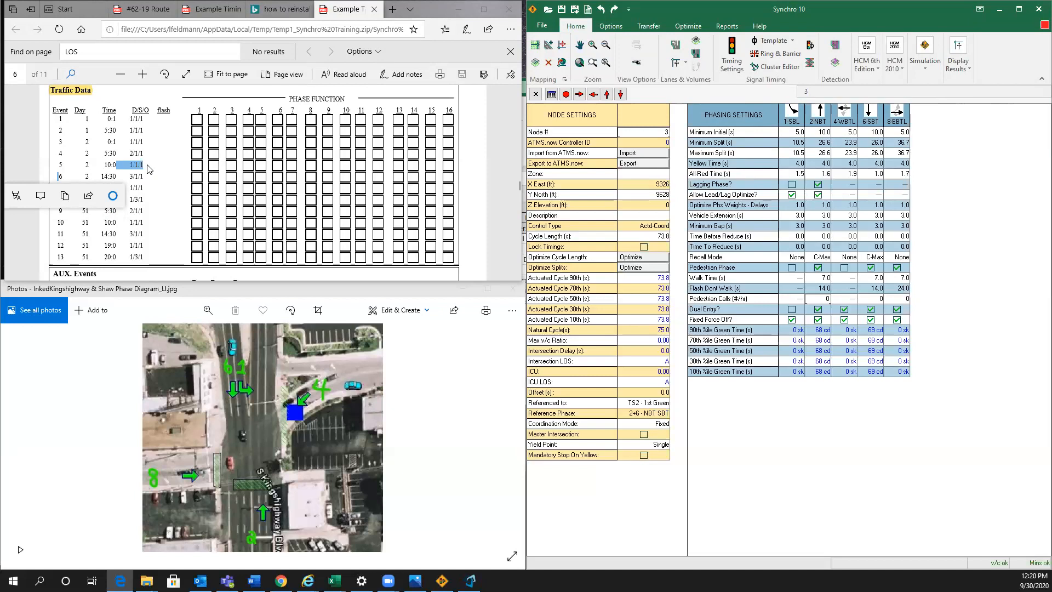
left_click(149, 165)
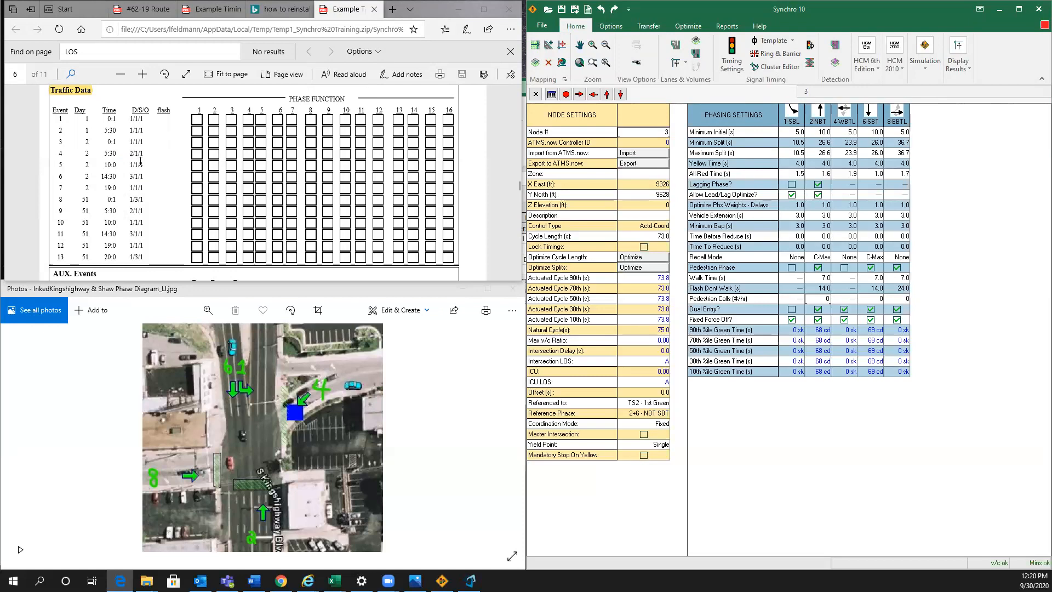
Go back past the Traffic Plan Data and locate the Dial 1 entries under Split Times and Phase Mod.
scroll(153, 188, "up", 6)
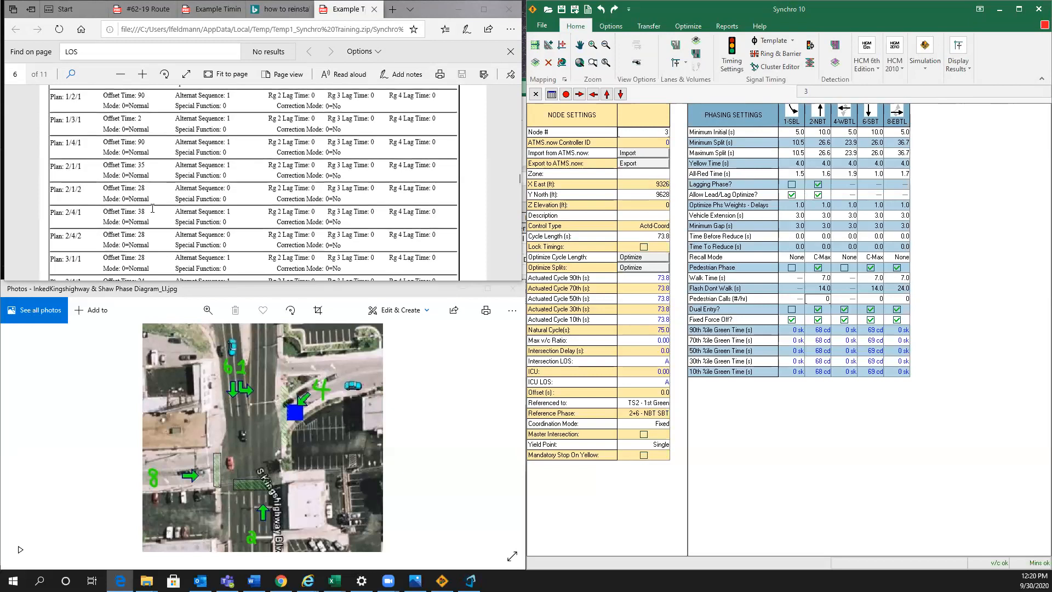
scroll(152, 209, "up", 1)
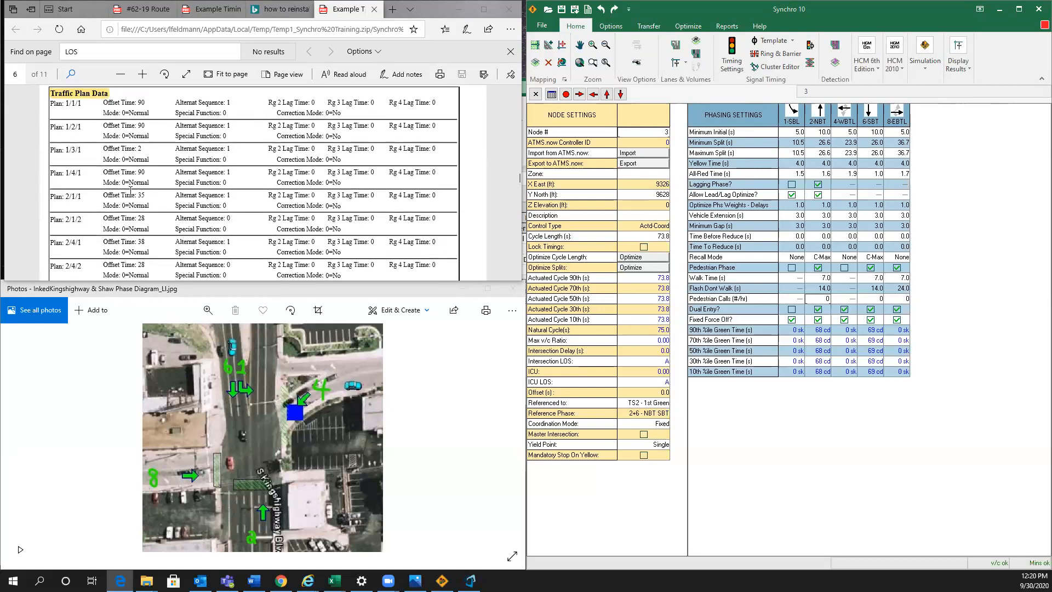
scroll(190, 220, "up", 5)
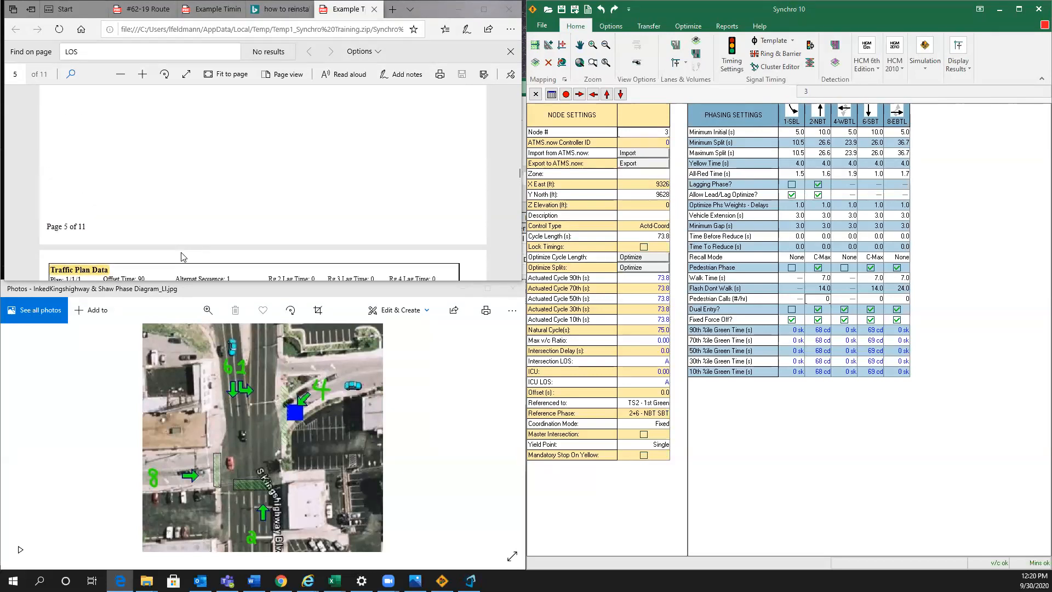
scroll(184, 236, "up", 4)
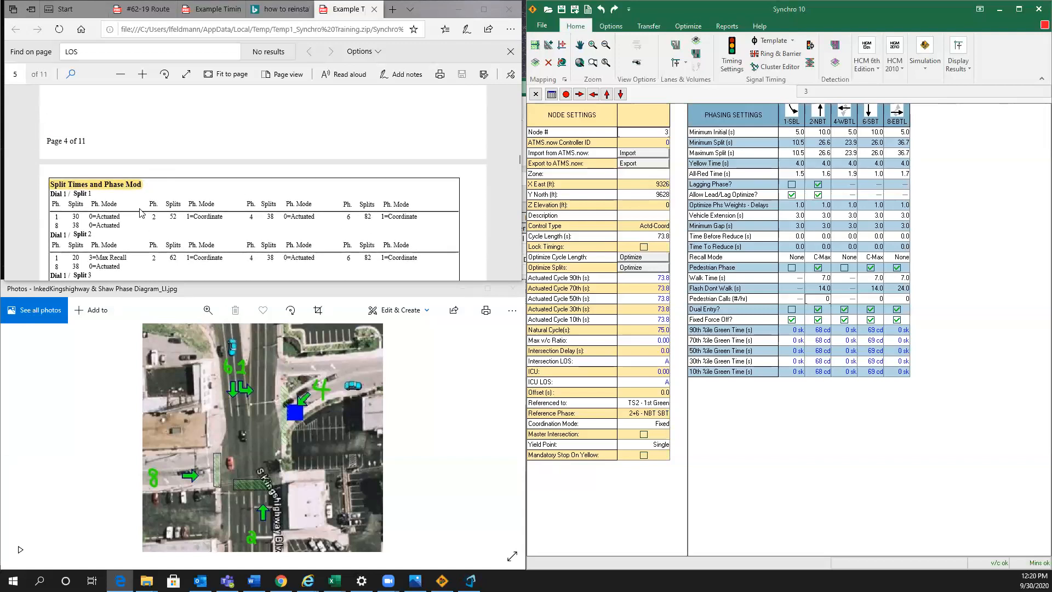
scroll(120, 158, "down", 2)
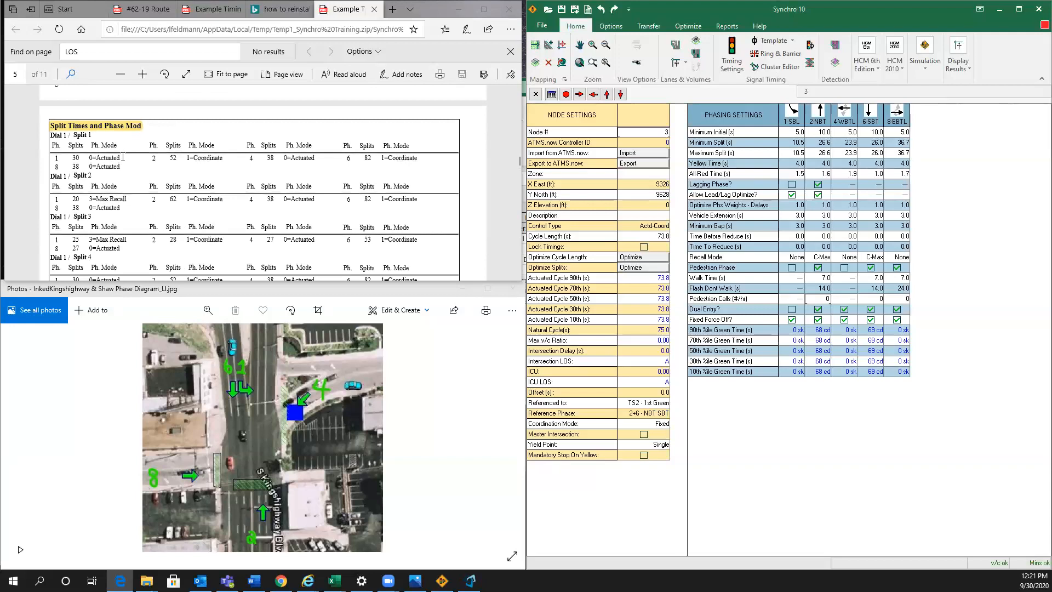
scroll(143, 154, "down", 1)
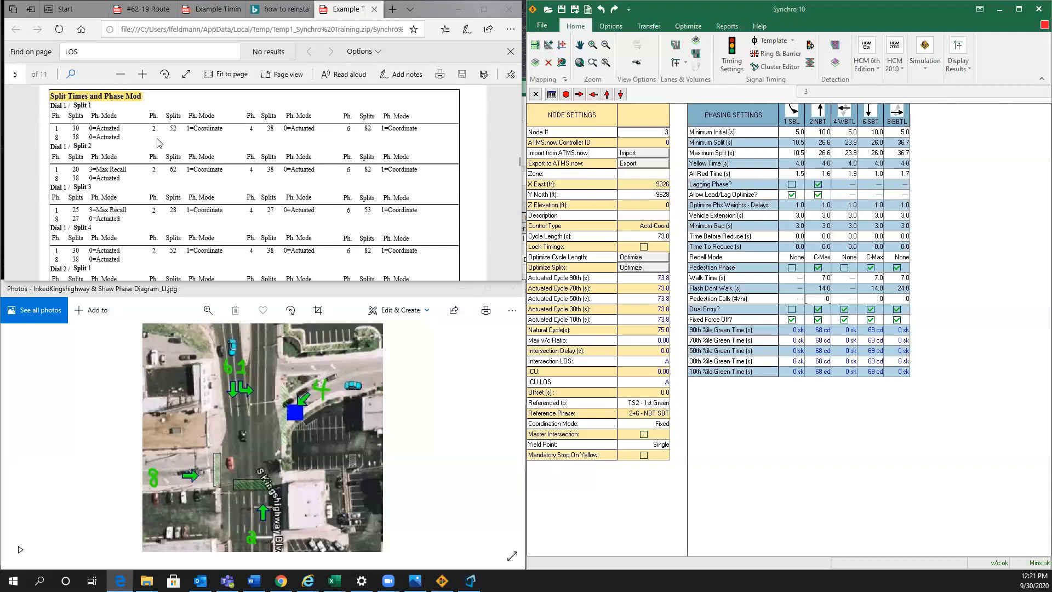
Locate the Dial 2 / Split 1 entries in the report's Split Times and Phase Mod table.
scroll(132, 159, "down", 1)
scroll(134, 168, "up", 2)
scroll(135, 167, "down", 2)
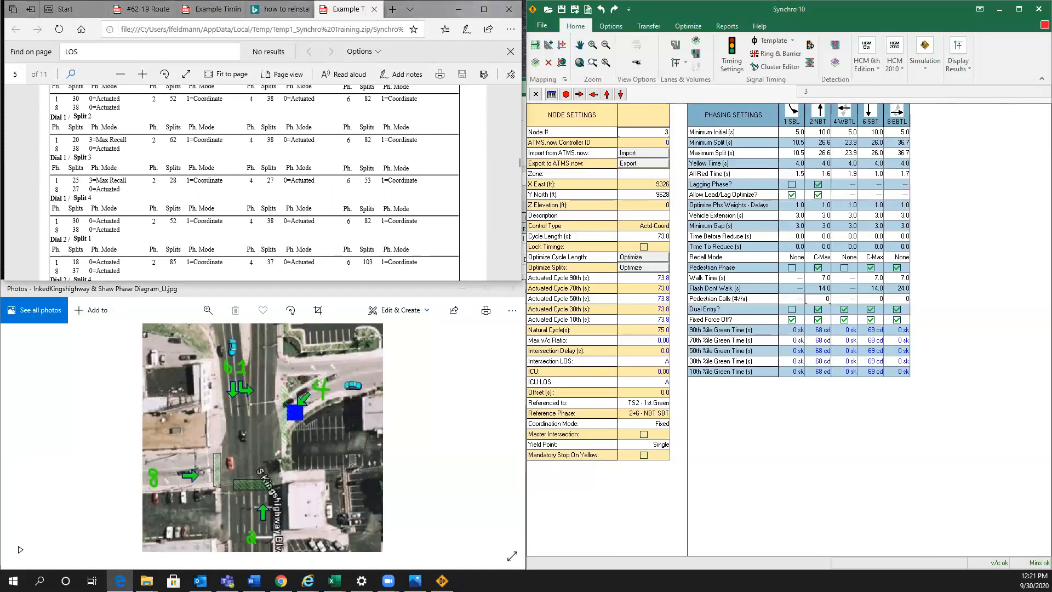
scroll(111, 205, "down", 1)
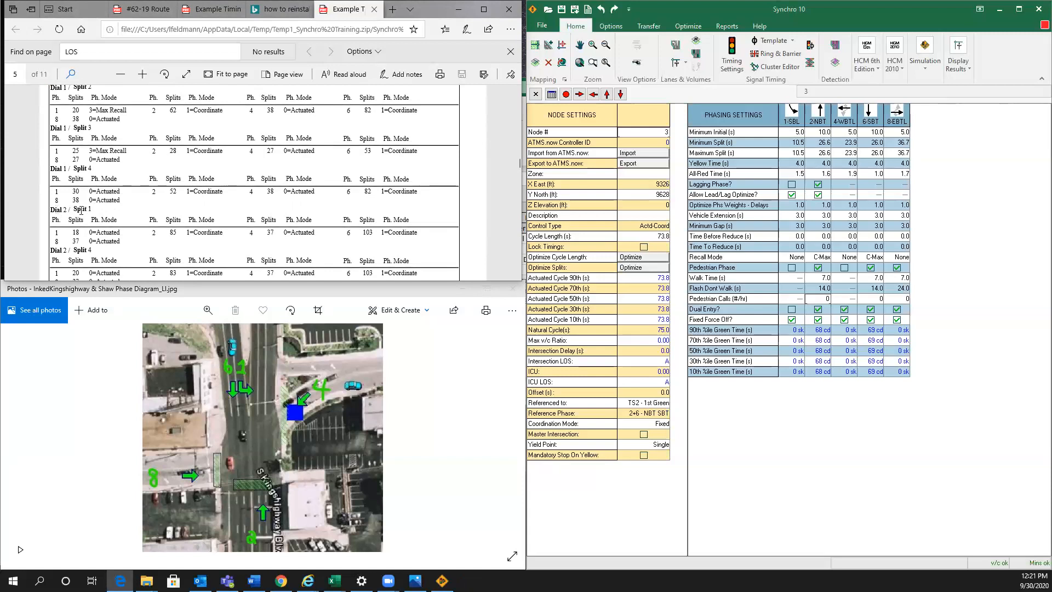
left_click_drag(49, 217, 118, 220)
left_click(68, 209)
scroll(96, 209, "down", 1)
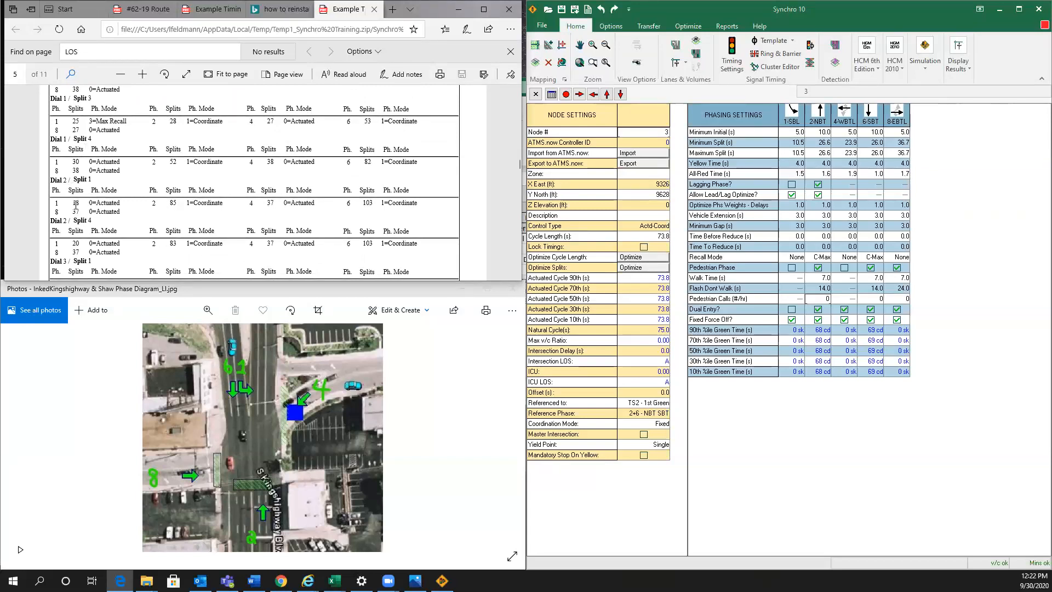
Set the maximum splits to 18 s for 1-SBL, 85 s for 2-NBT, 37 s for 4-WBTL, 103 s for 6-SBT and 37 s for 8-EBTL.
left_click(798, 154)
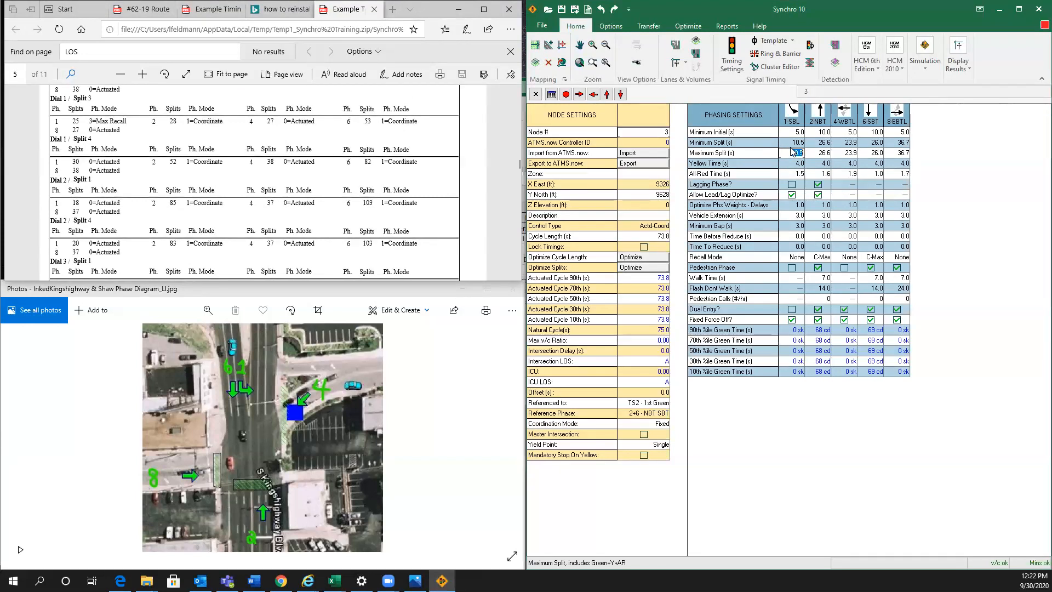
type("18")
key("Tab")
type("85")
key("Tab")
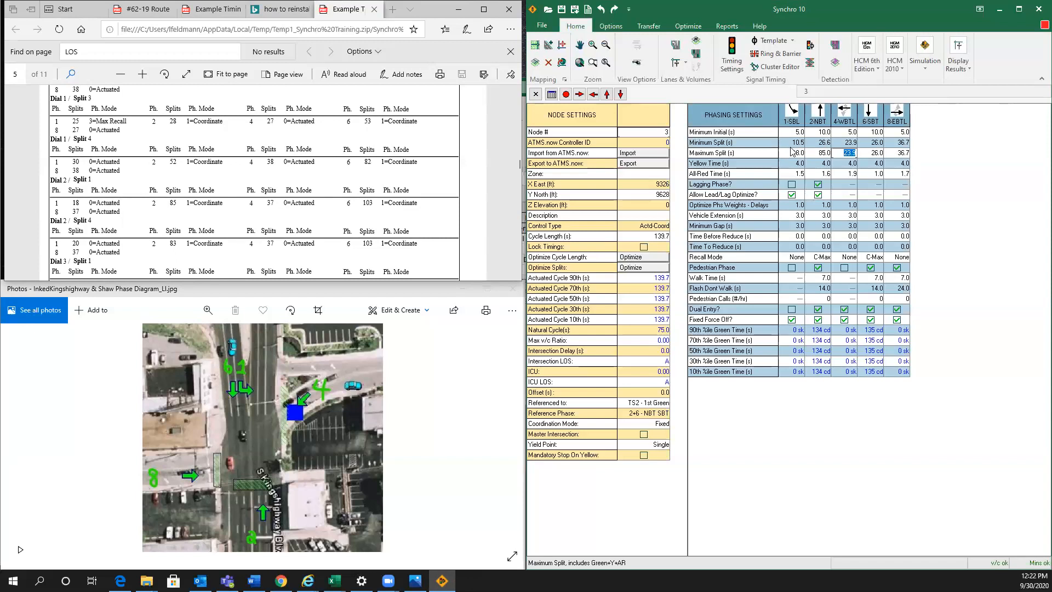
type("37")
key("Tab")
type("103")
key("Tab")
type("37")
key("Tab")
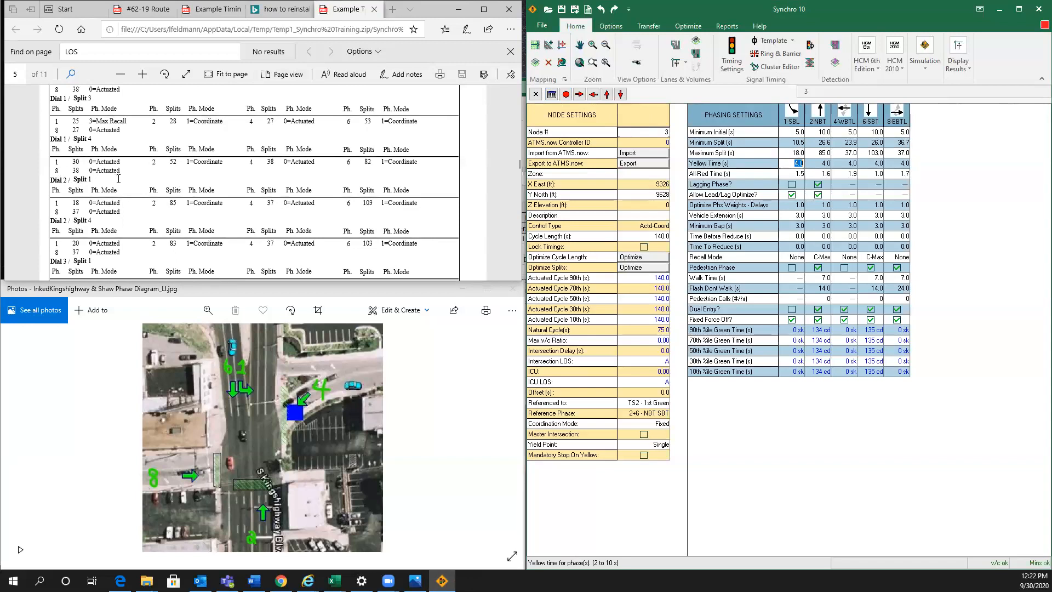
Check the report's phase 2 mode under Dial 2 / Split 1 and select C-Max as the 2-NBT recall mode.
scroll(119, 179, "down", 1)
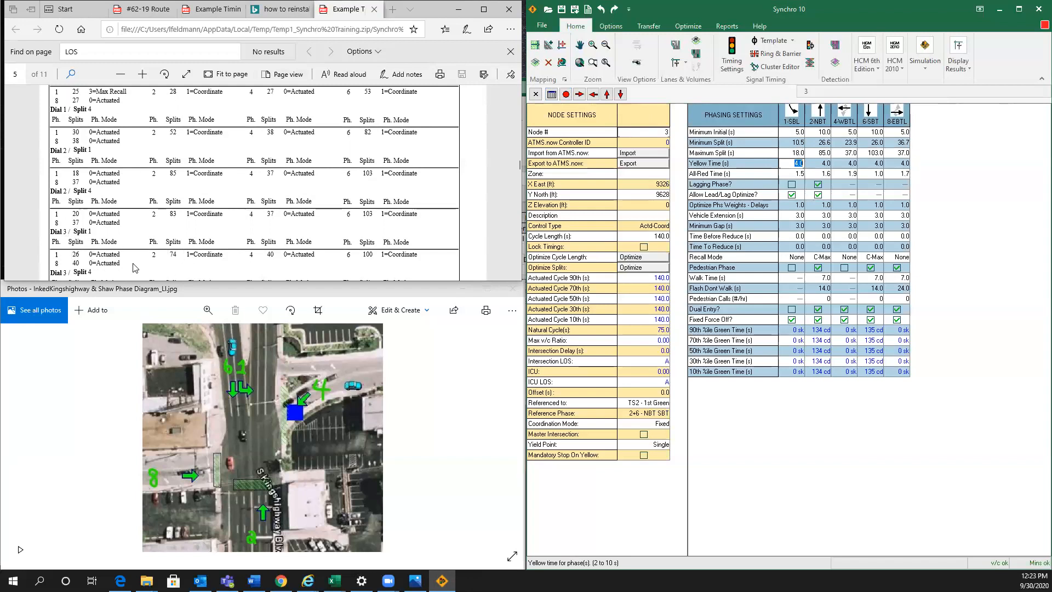
scroll(143, 272, "up", 1)
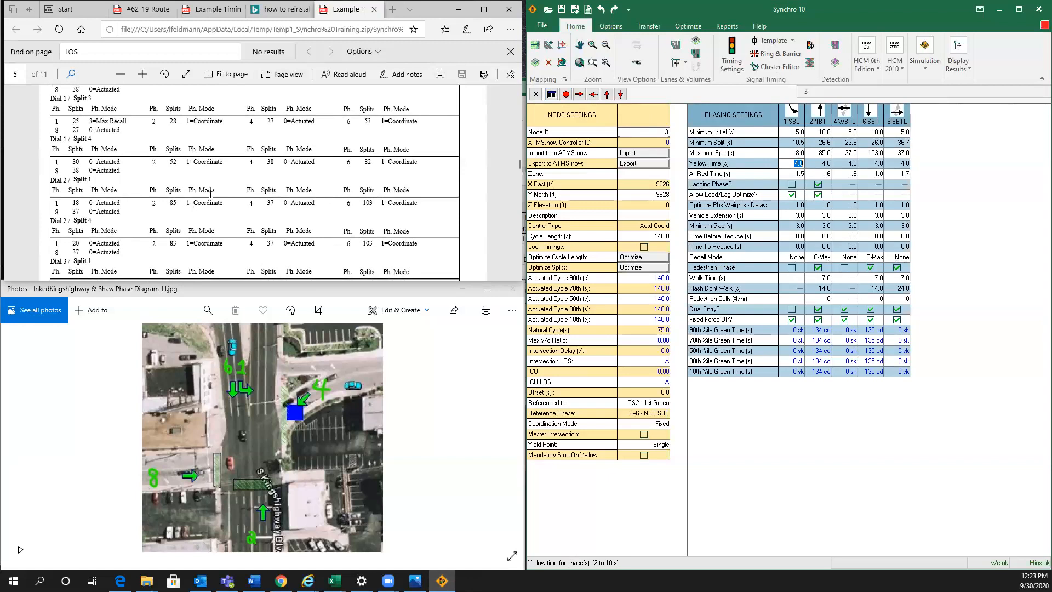
left_click(157, 203)
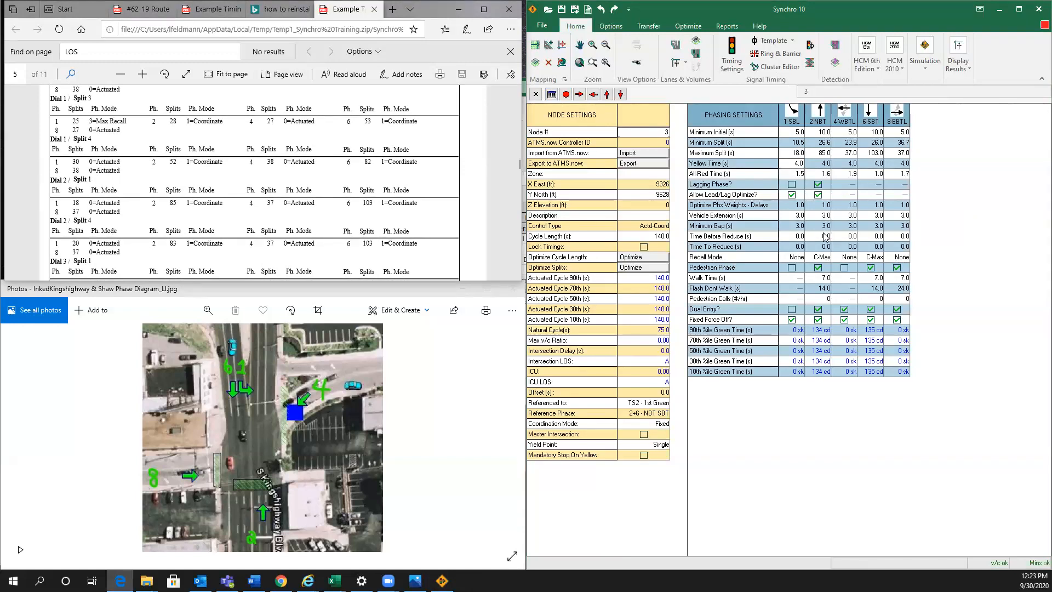
left_click(823, 260)
left_click(822, 259)
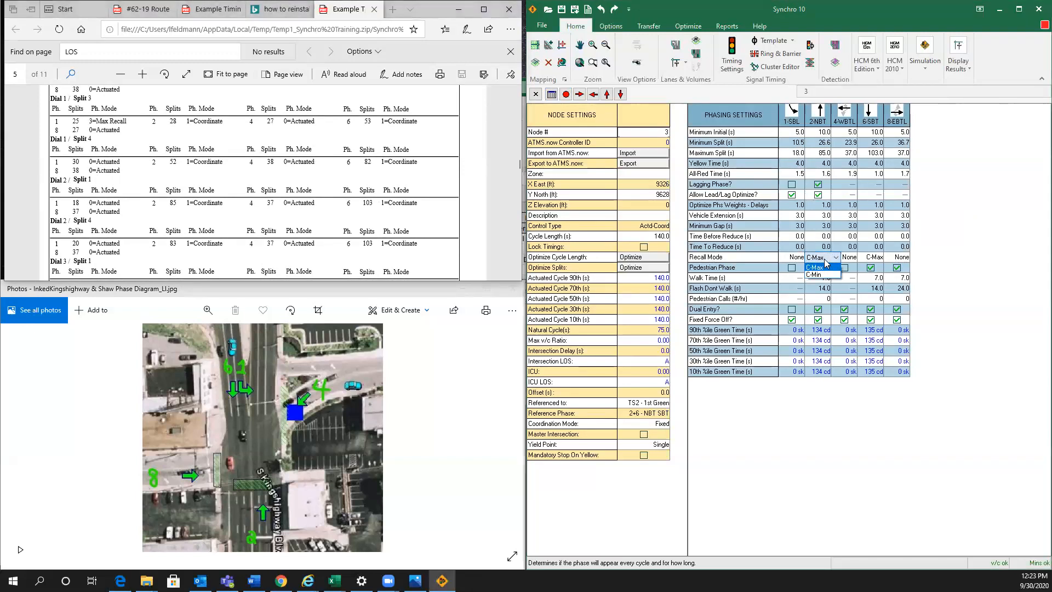
left_click(816, 268)
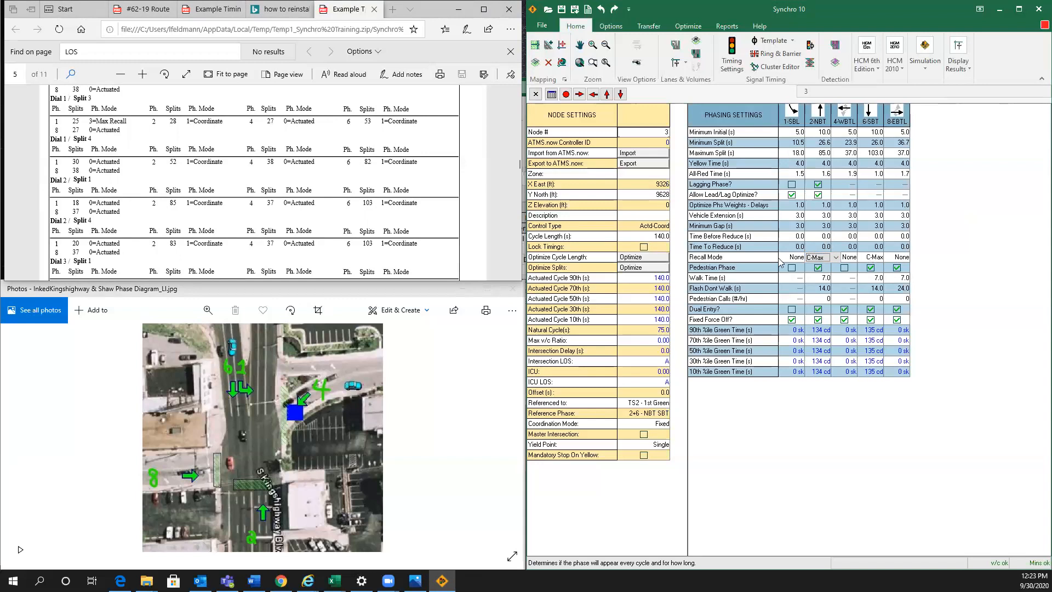
left_click(825, 258)
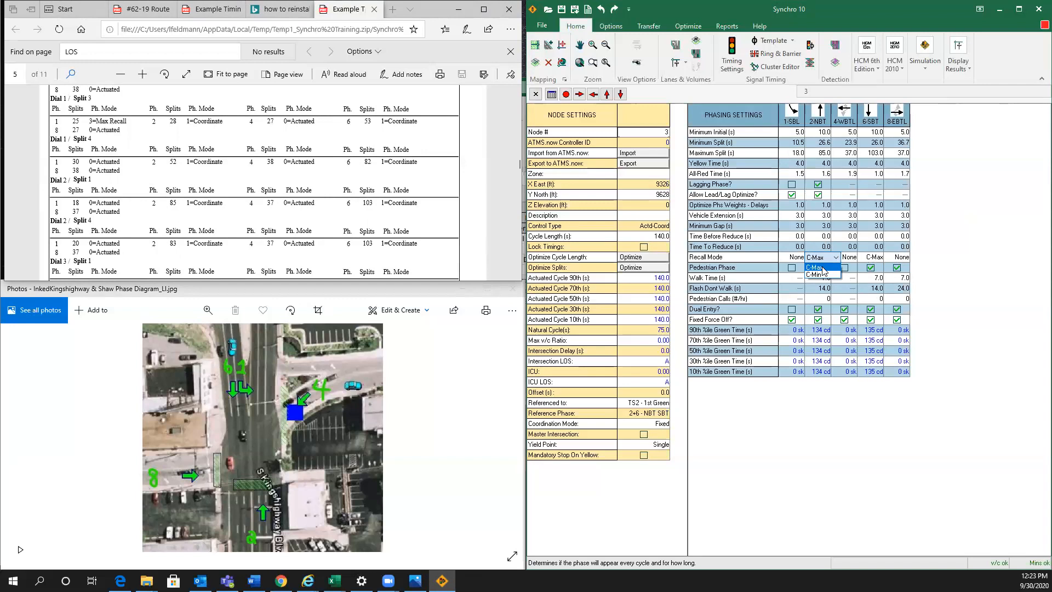
left_click(817, 267)
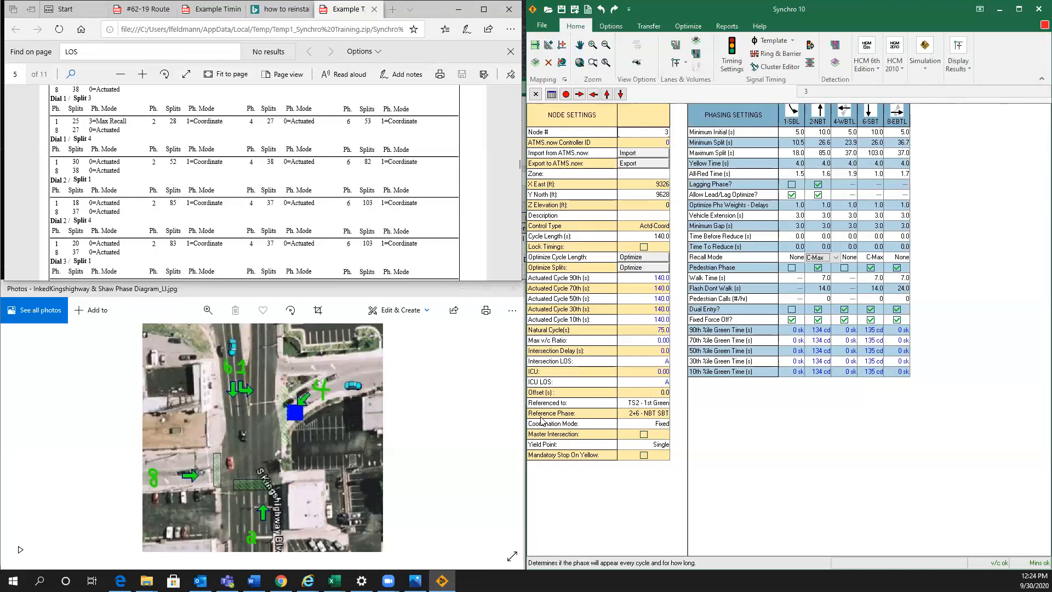
Switch the reference phase to 4+8 - WBTL EBTL and back to 2+6 - NBT SBT.
left_click(650, 416)
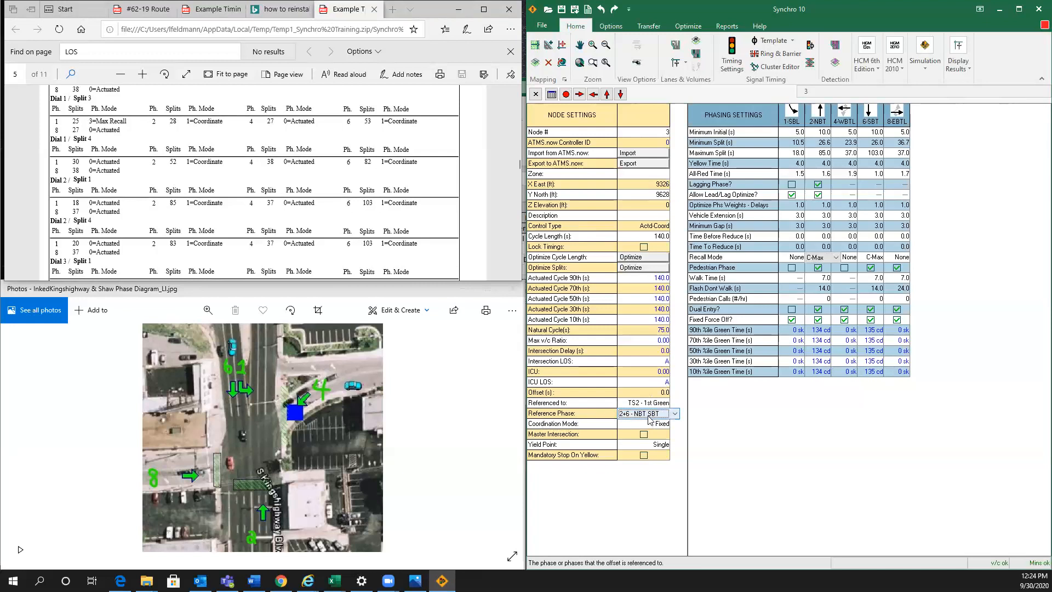
left_click(649, 416)
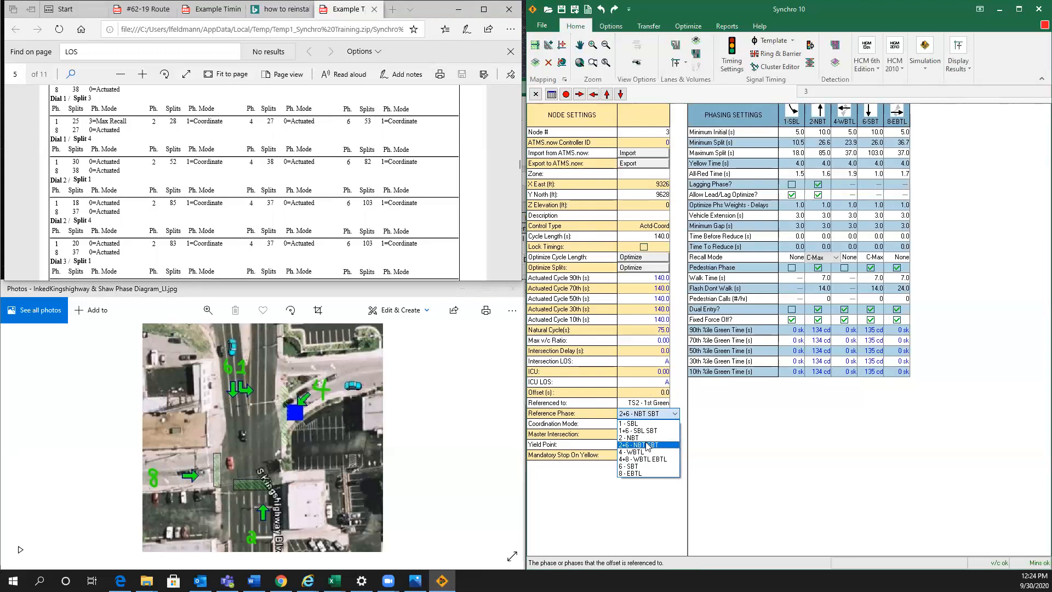
left_click(642, 459)
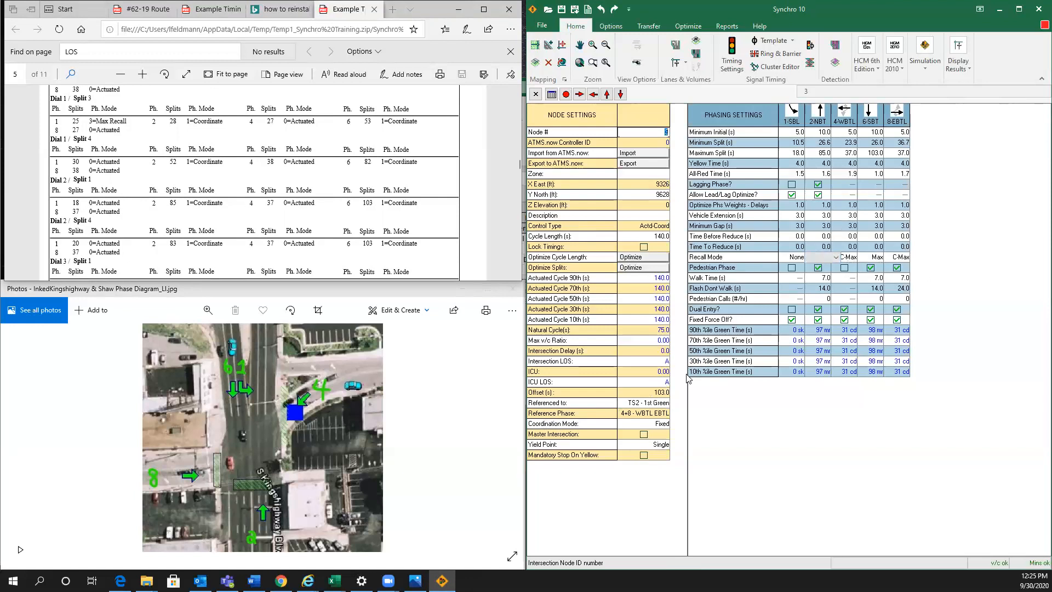
left_click(632, 415)
left_click(633, 415)
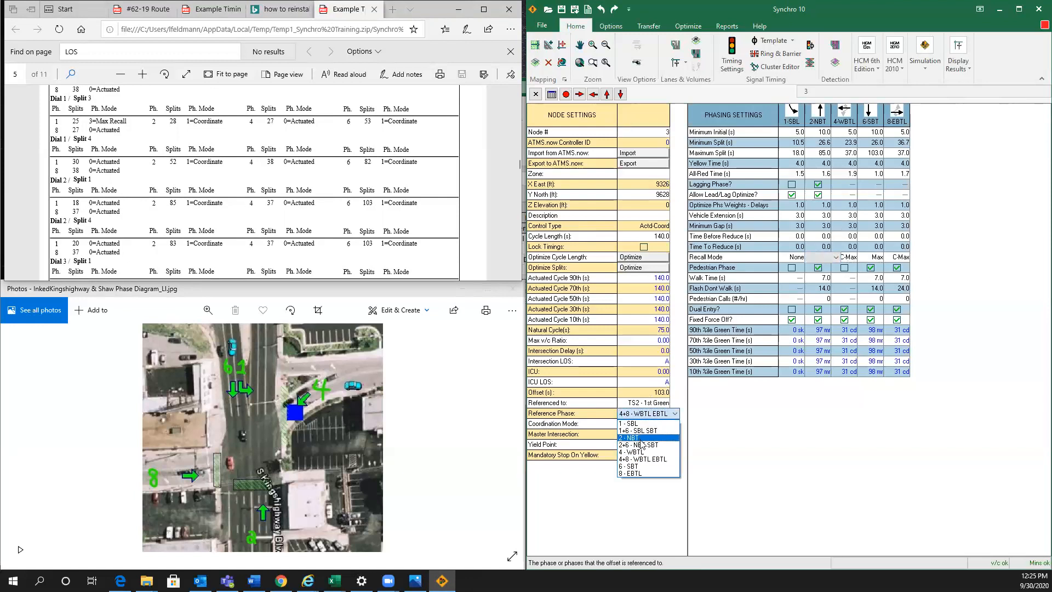
left_click(644, 449)
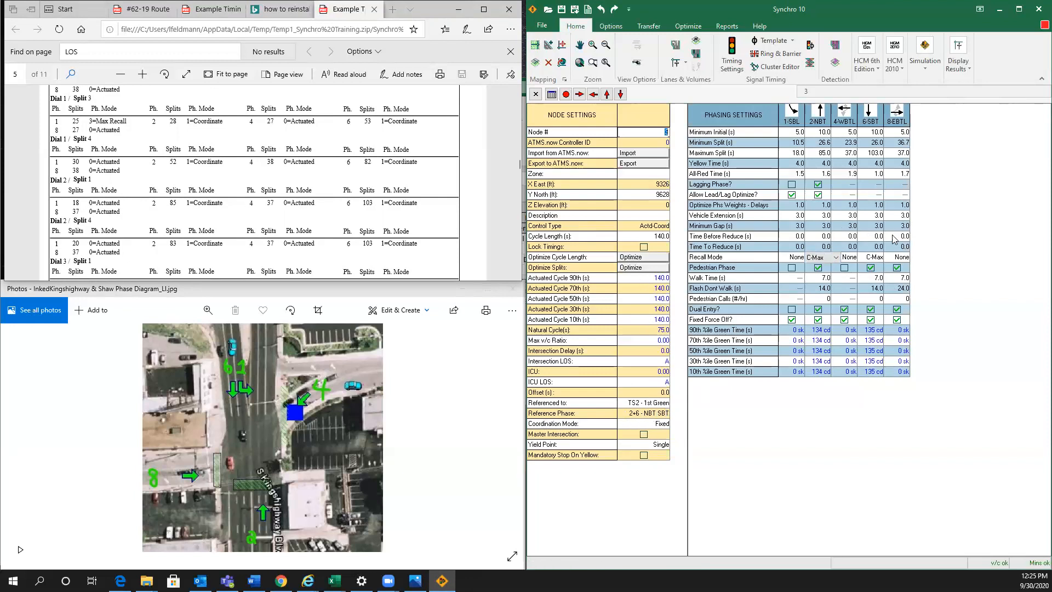
Examine the recall mode options for 2-NBT, 1-SBL and 4-WBTL against the phase modes listed for Dials 2 and 3.
left_click(834, 256)
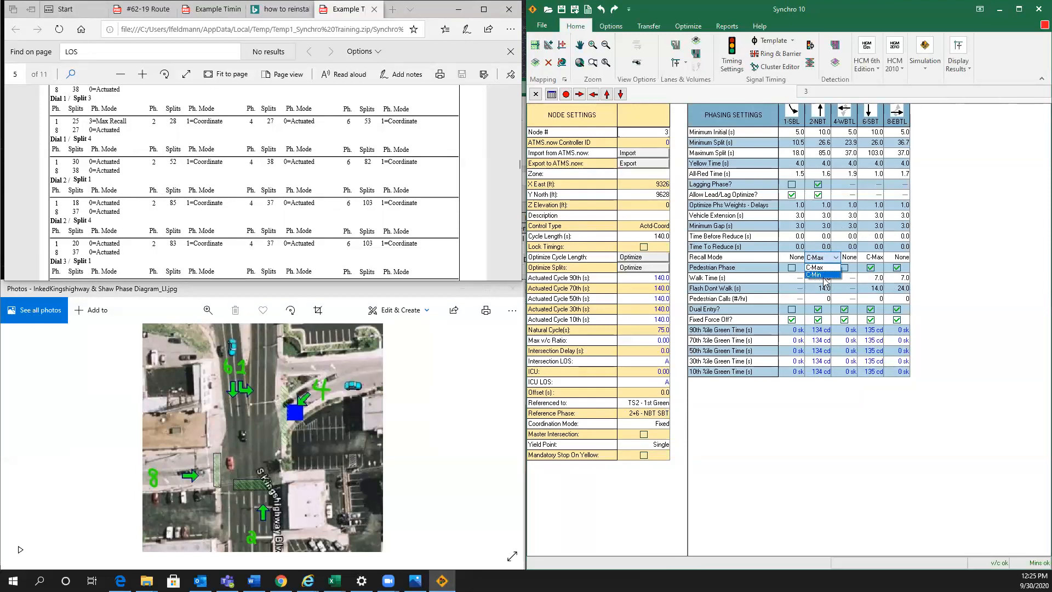
left_click(815, 267)
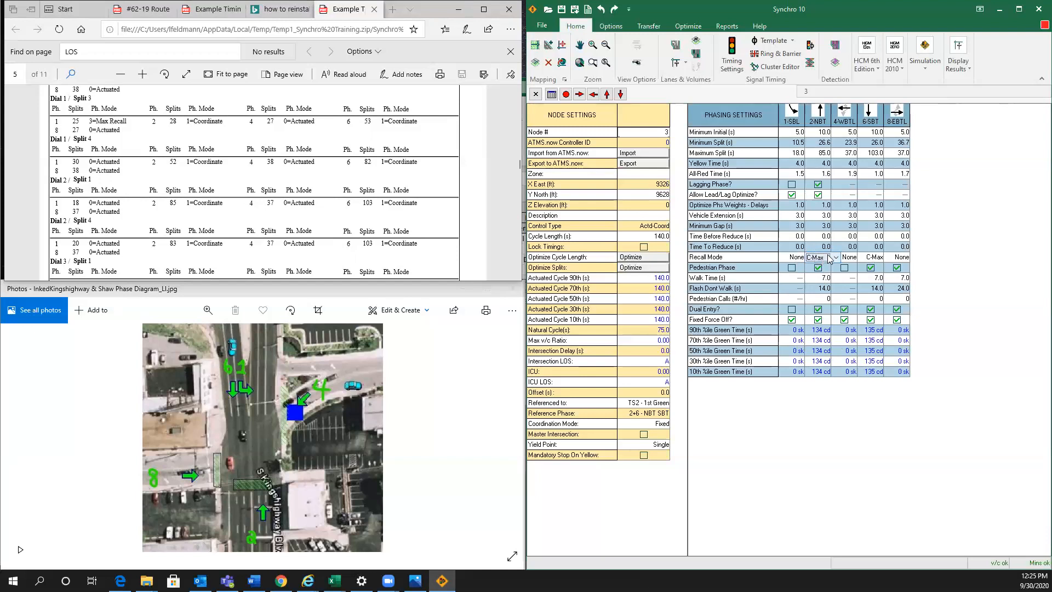
scroll(253, 157, "down", 2)
scroll(253, 157, "down", 1)
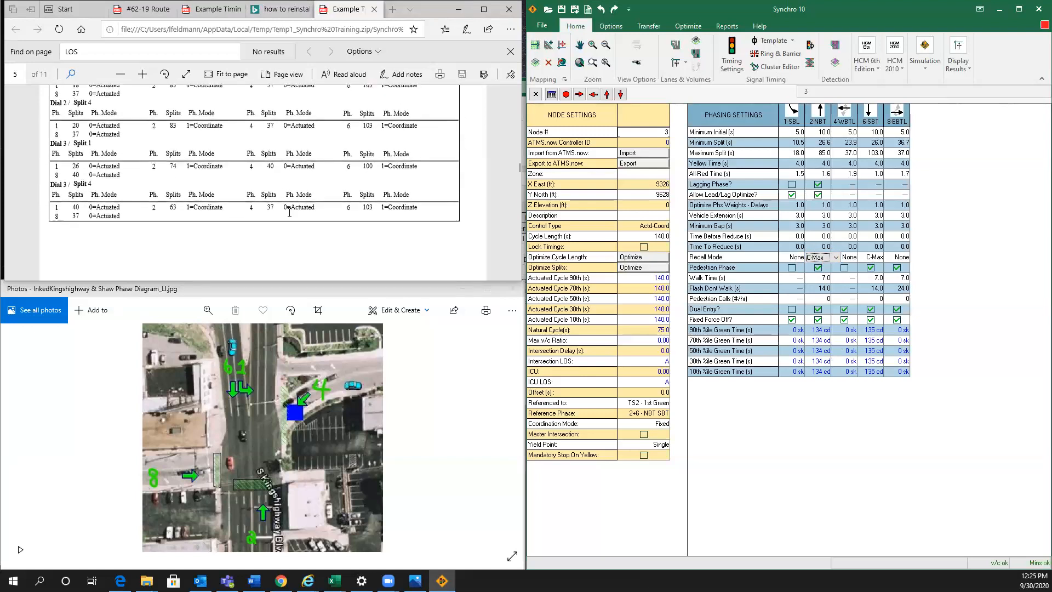
scroll(281, 215, "up", 1)
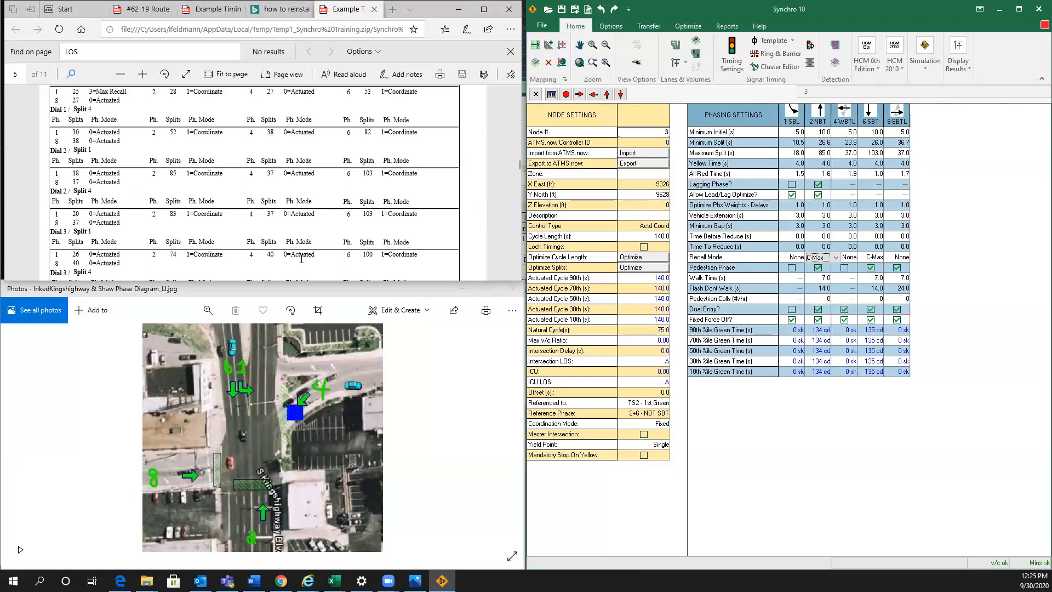
left_click(795, 259)
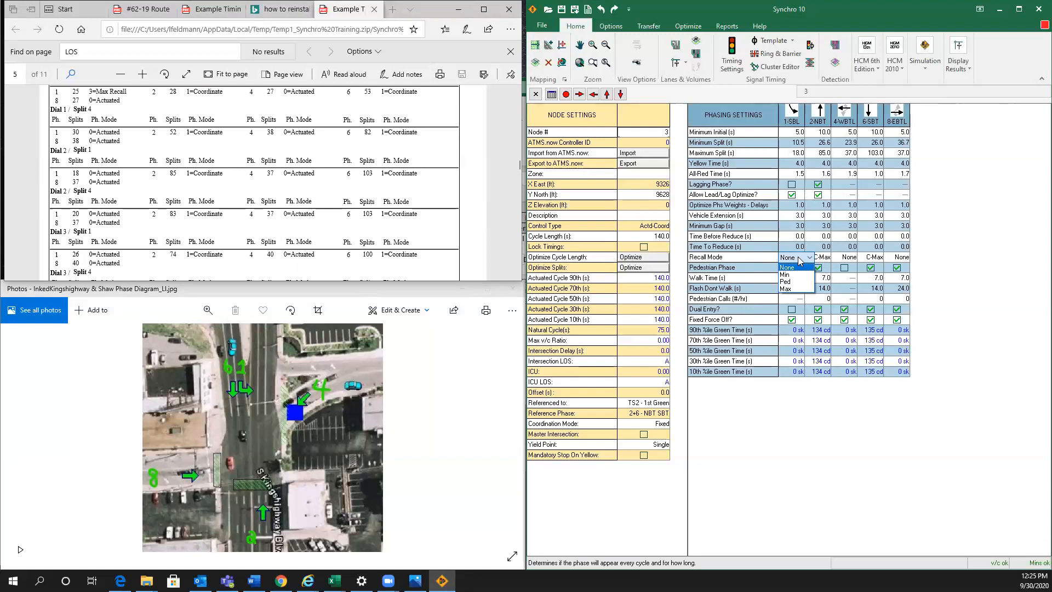
left_click(764, 272)
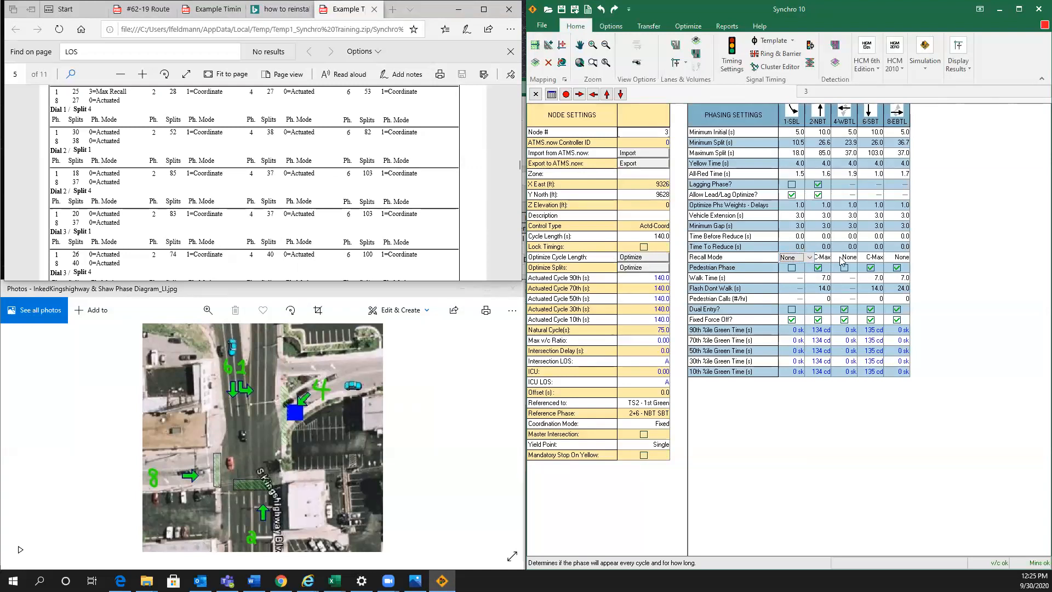
left_click(842, 261)
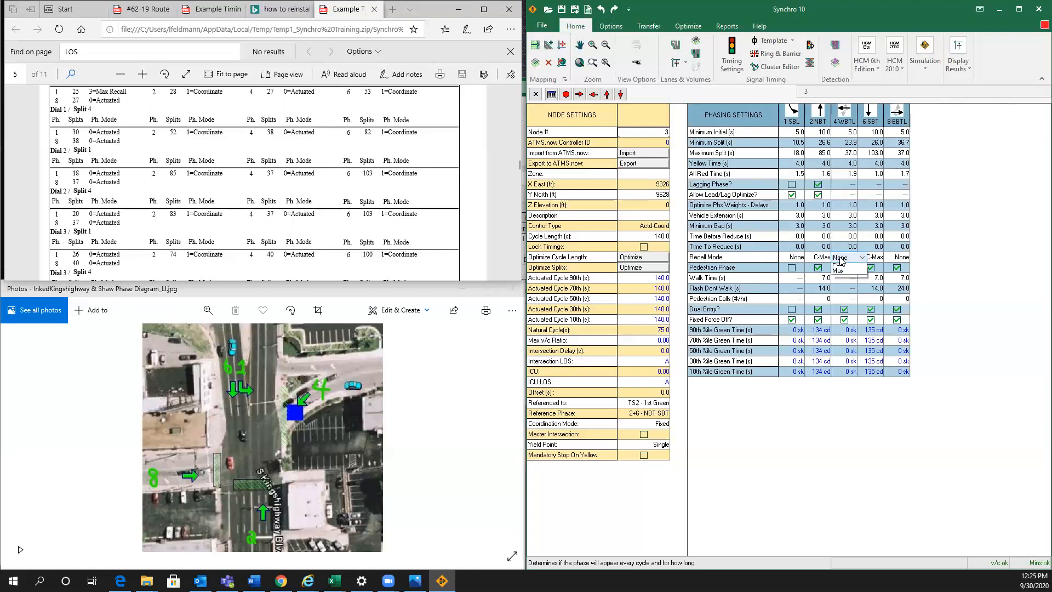
left_click(803, 258)
left_click(806, 257)
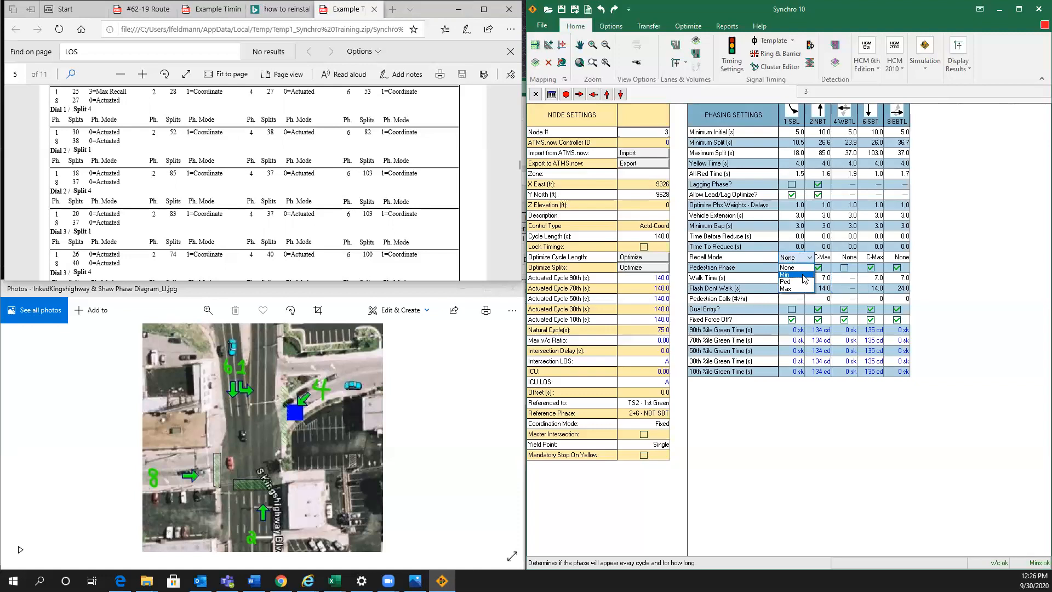
left_click(219, 236)
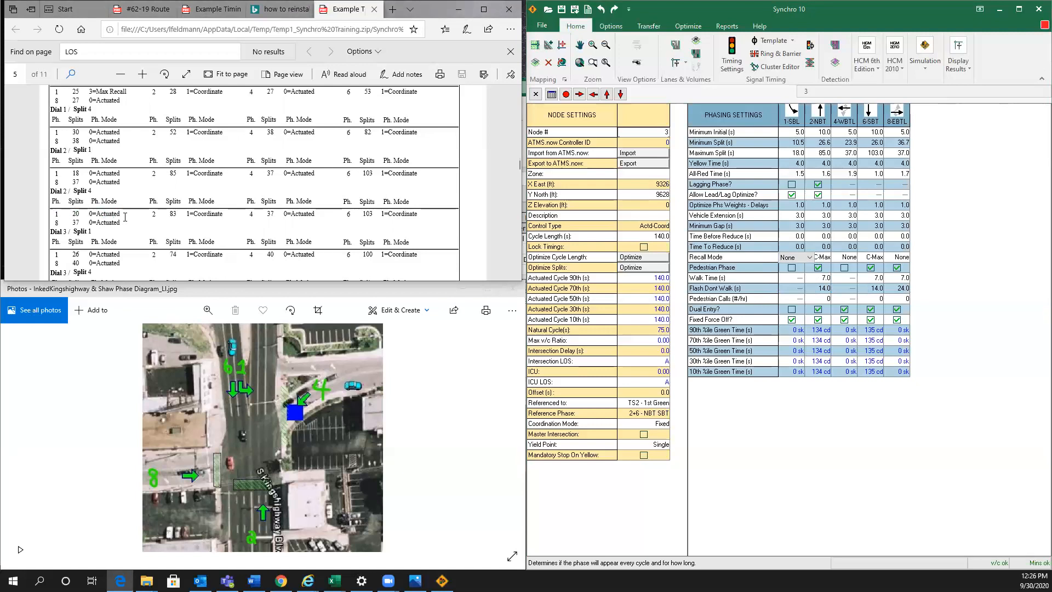
Compare the report's Actuated and Max Recall modes for phase 1 with the recall mode options available for 1-SBL.
triple_click(91, 215)
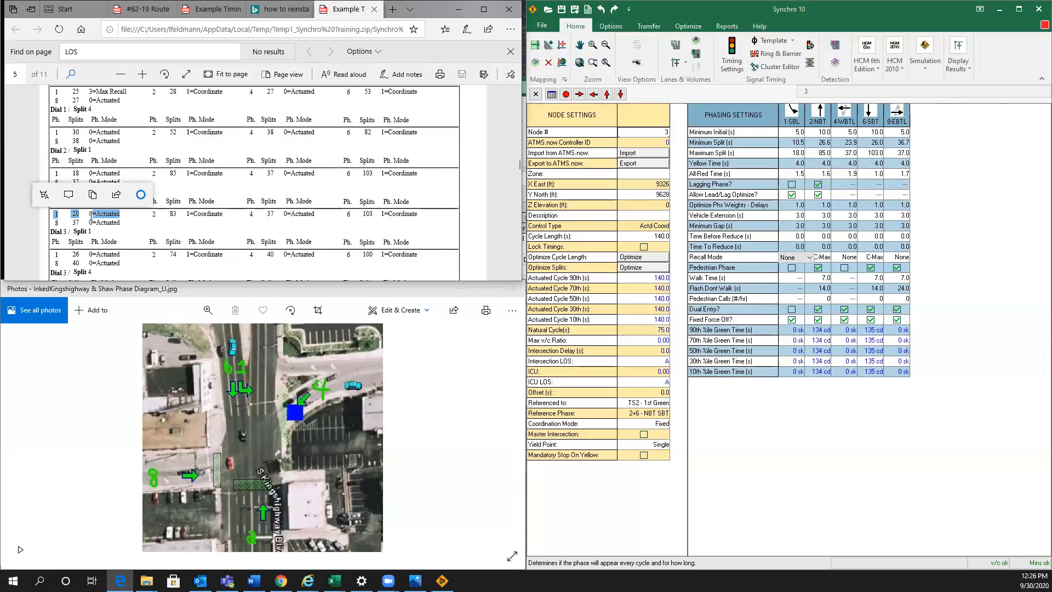
left_click(91, 218)
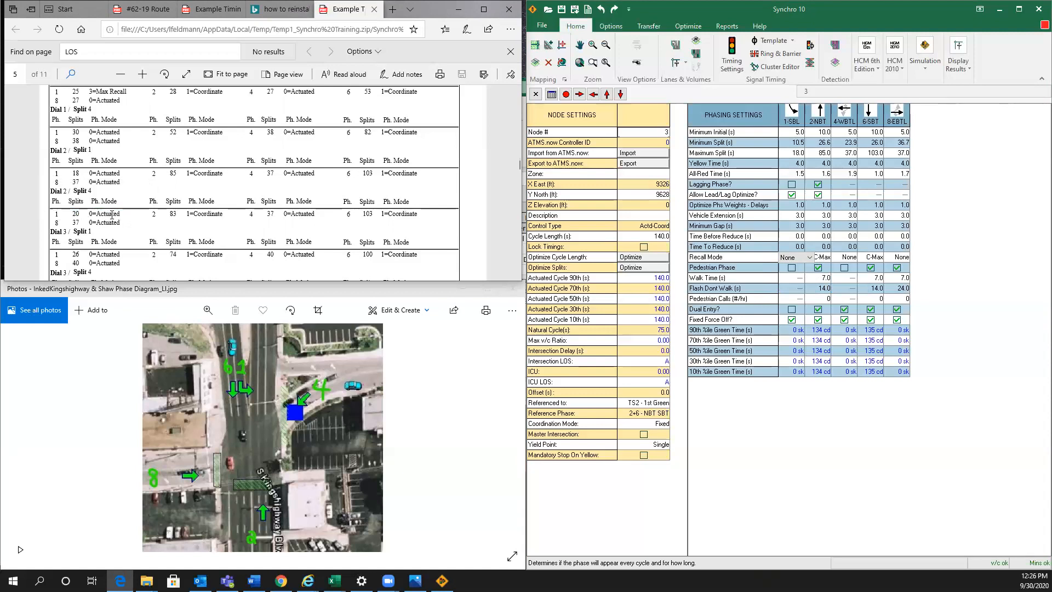
scroll(138, 129, "up", 3)
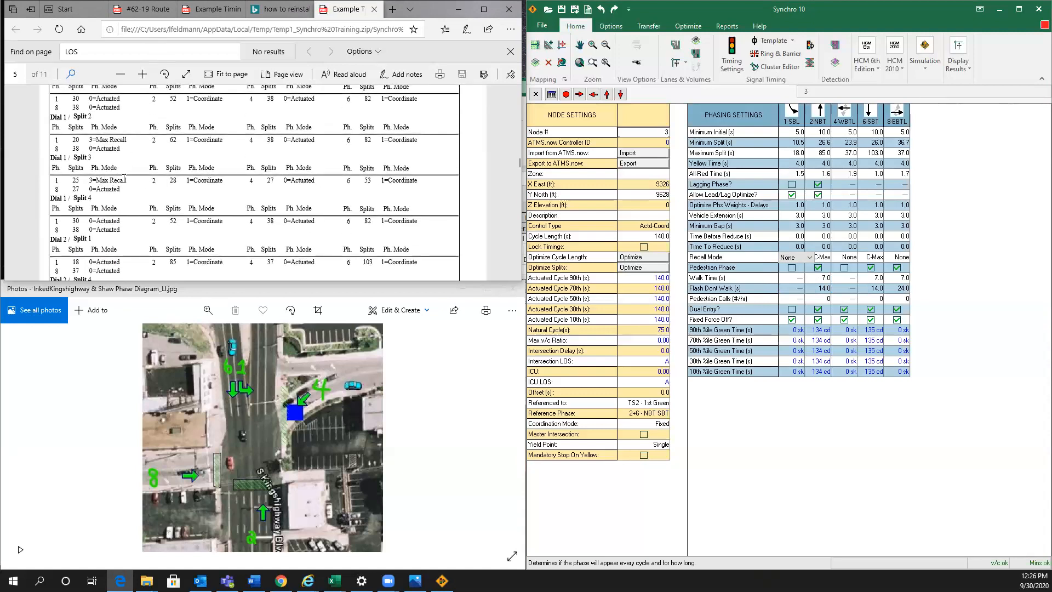
left_click(789, 257)
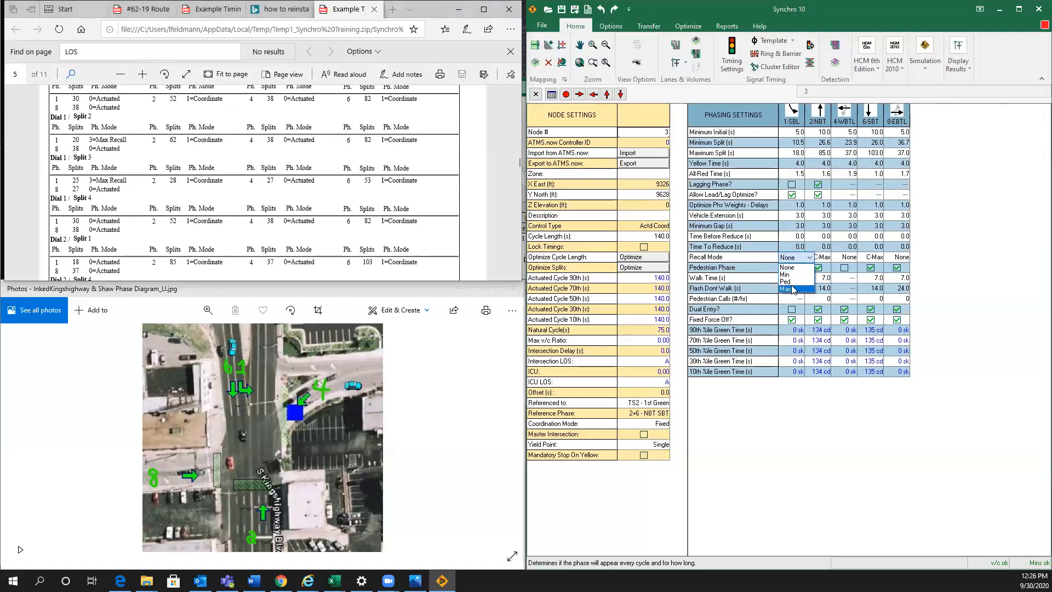
left_click(167, 215)
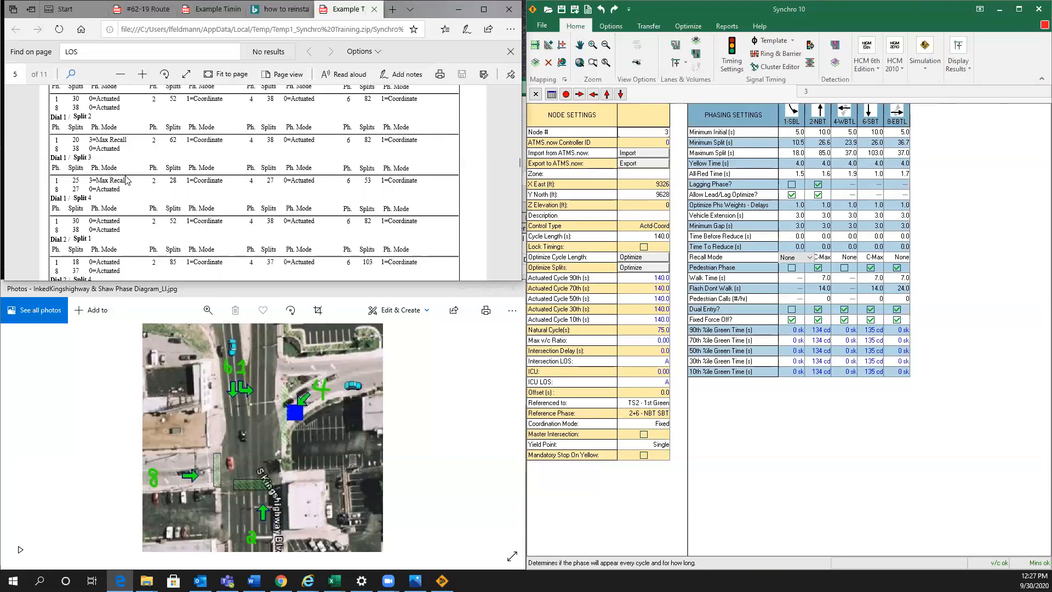
left_click(801, 260)
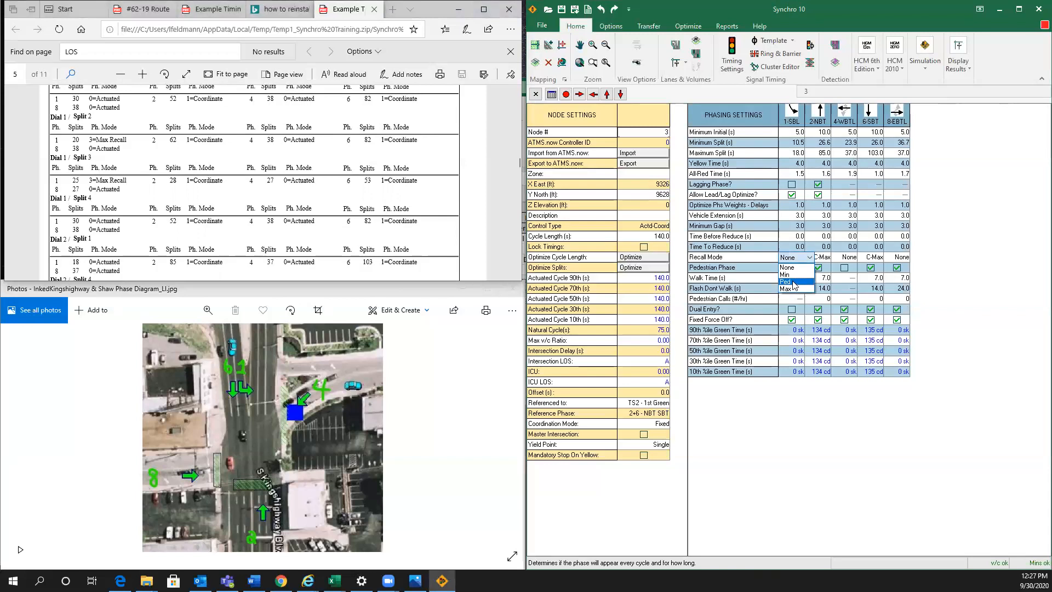
left_click(386, 219)
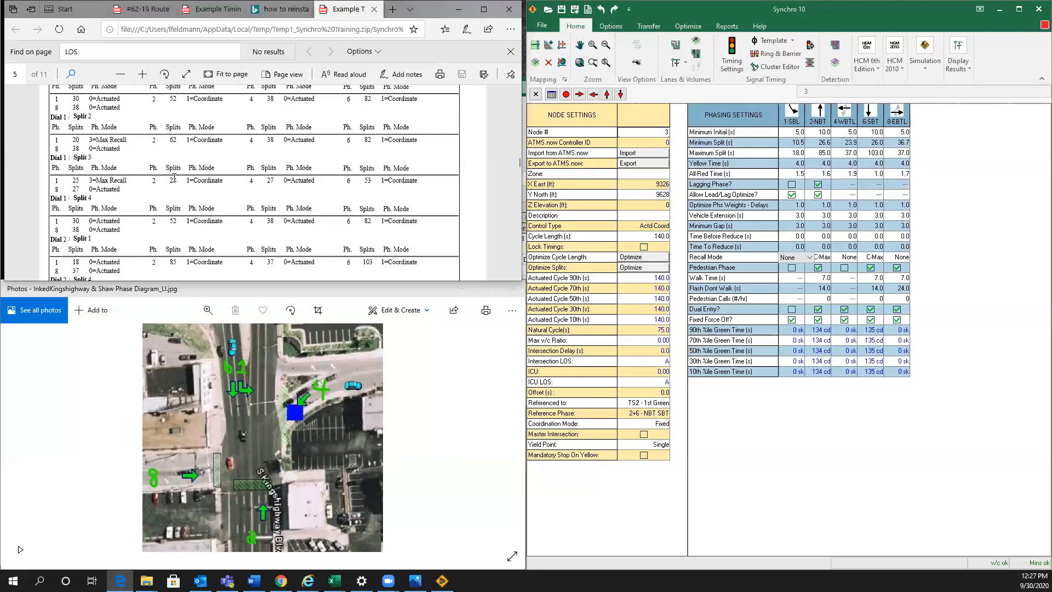
scroll(244, 202, "down", 1)
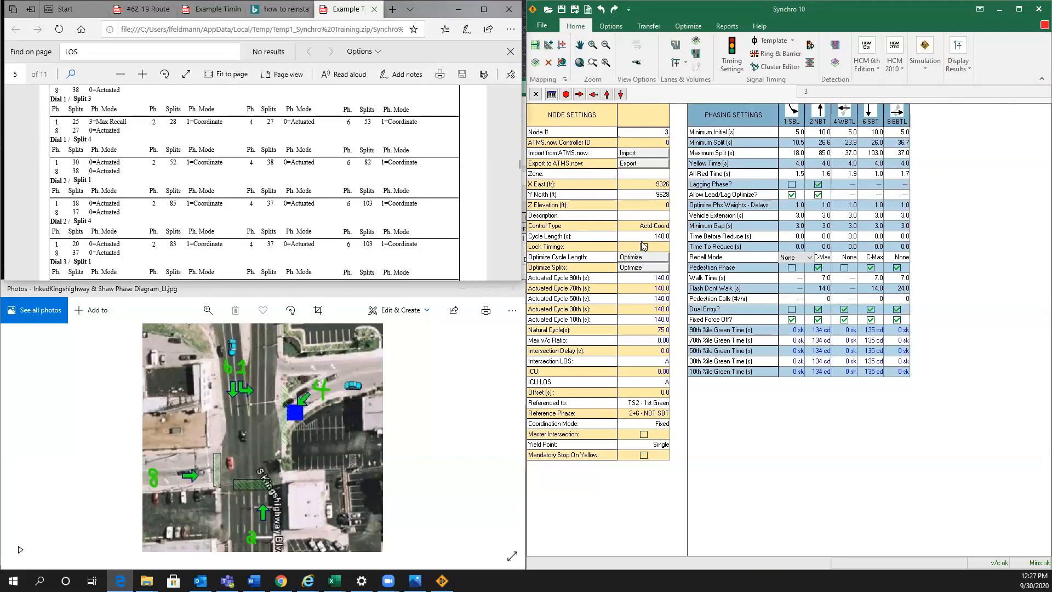
Read through the report's dial and split listings to the Traffic Plan Data and check the offset times of each plan.
scroll(222, 235, "down", 8)
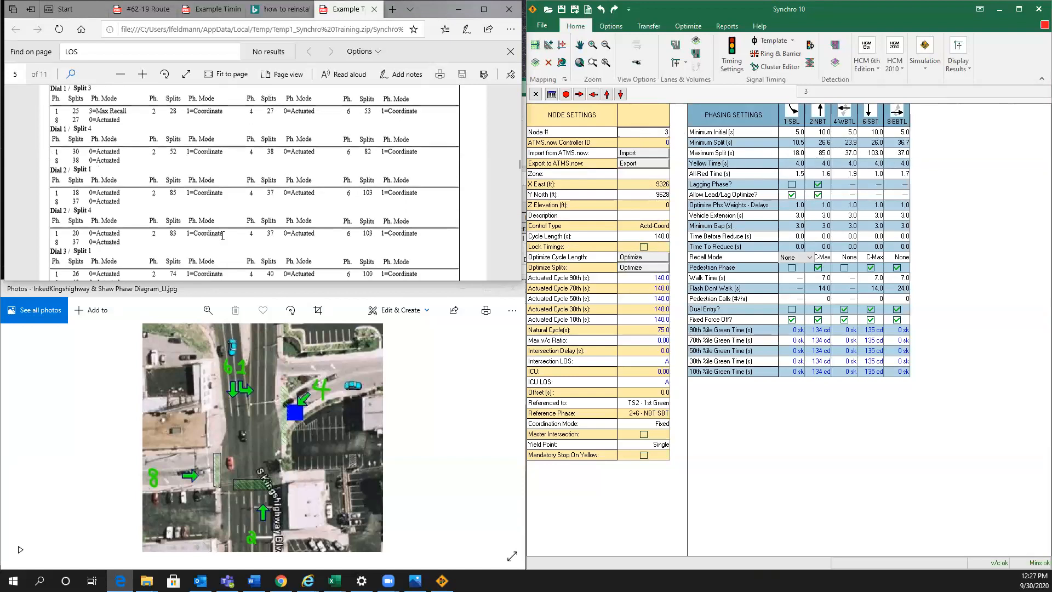
scroll(223, 236, "down", 2)
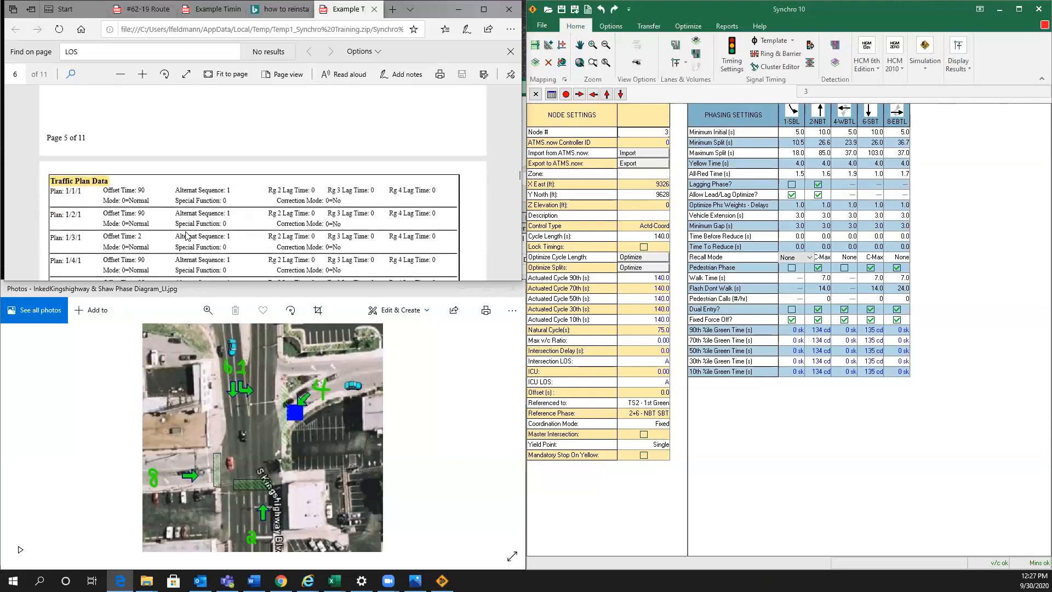
scroll(102, 183, "down", 2)
scroll(101, 183, "down", 1)
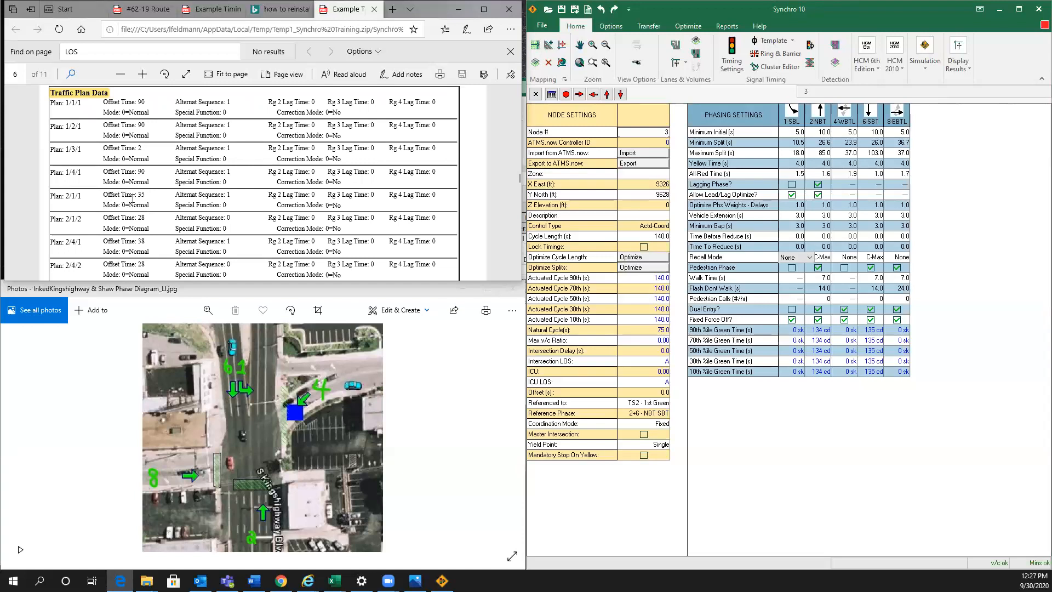
scroll(134, 199, "down", 5)
Compare the Dial 2 and Dial 3 split times and phase modes in the report with the plans in the Traffic Plan Data.
scroll(137, 199, "up", 10)
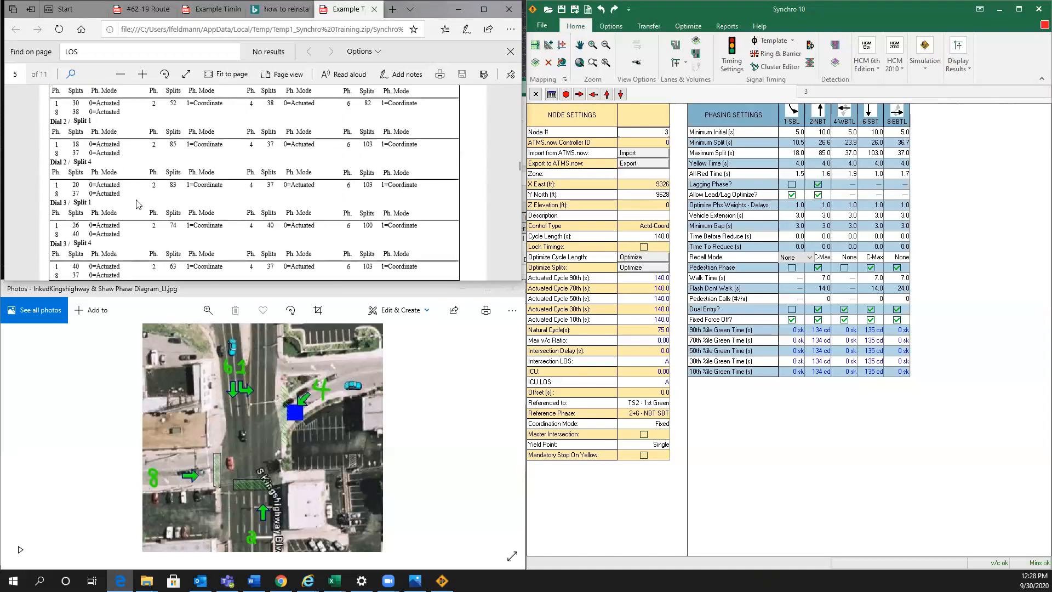
scroll(138, 202, "up", 5)
scroll(141, 203, "down", 2)
scroll(140, 200, "down", 5)
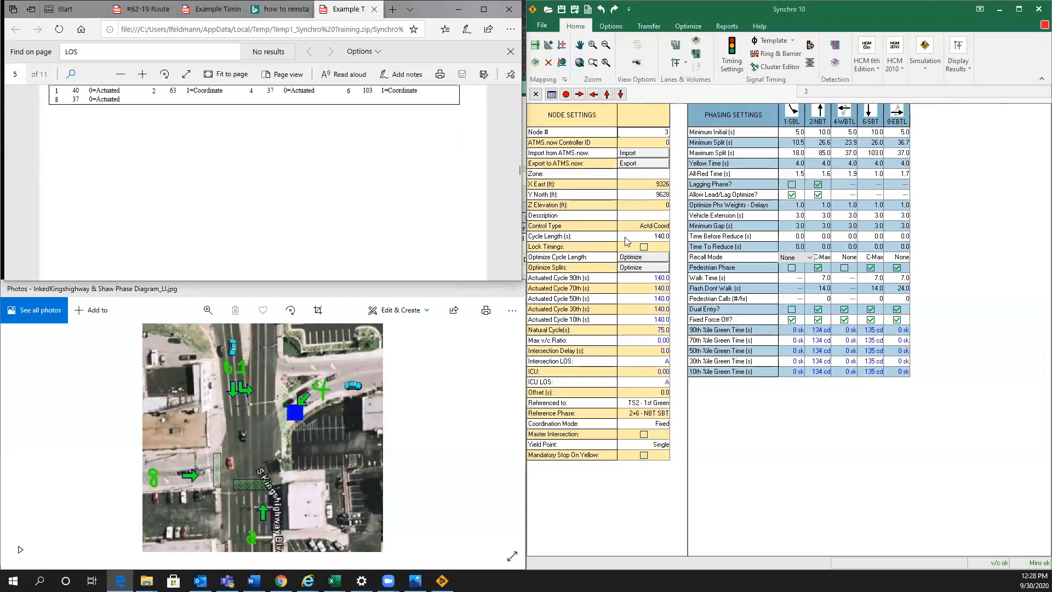
scroll(196, 181, "up", 2)
scroll(196, 184, "up", 1)
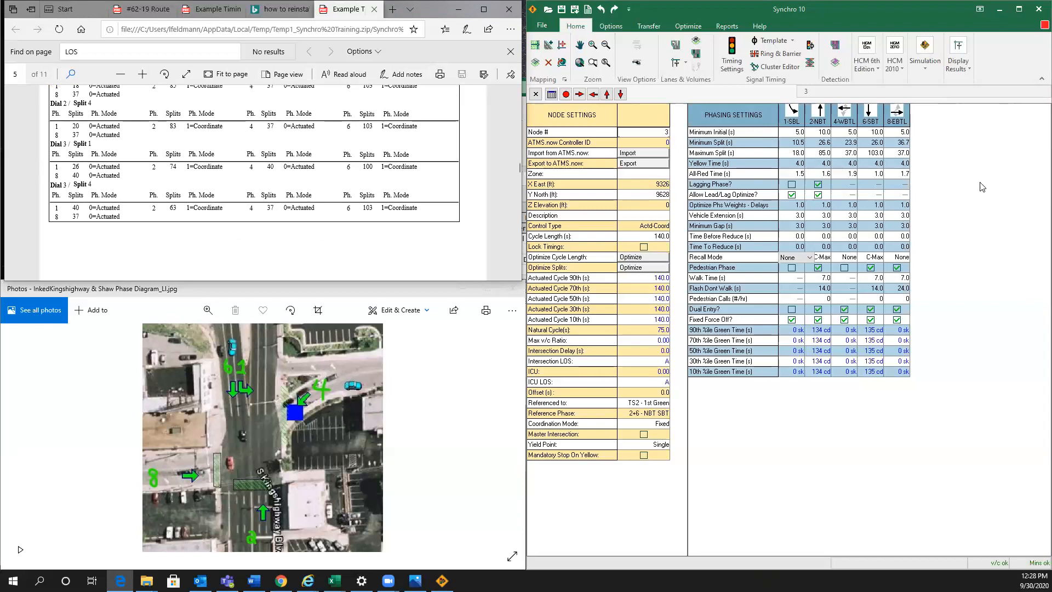
scroll(269, 198, "up", 1)
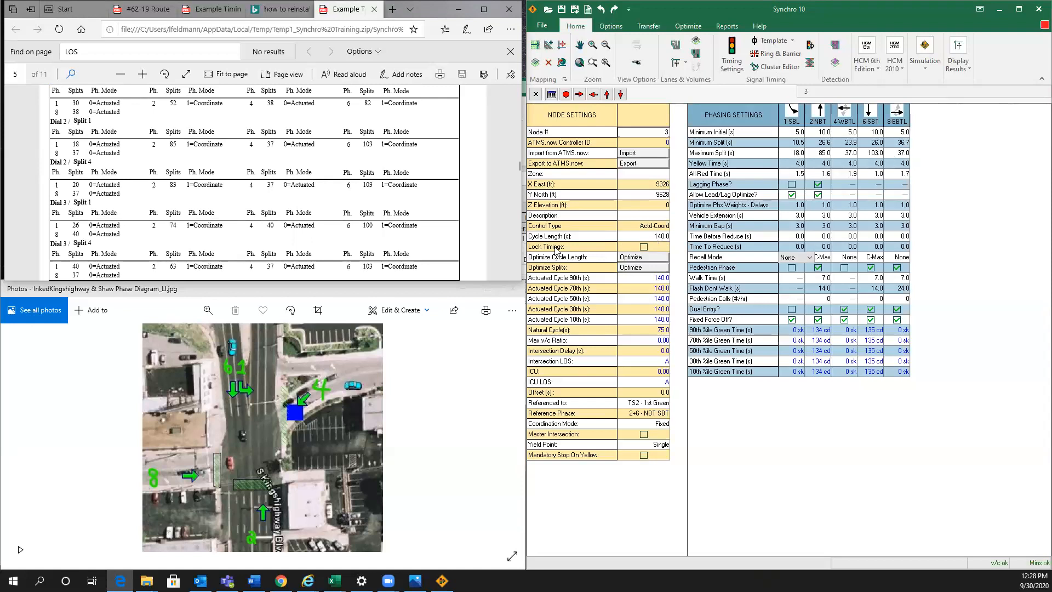
scroll(417, 246, "down", 5)
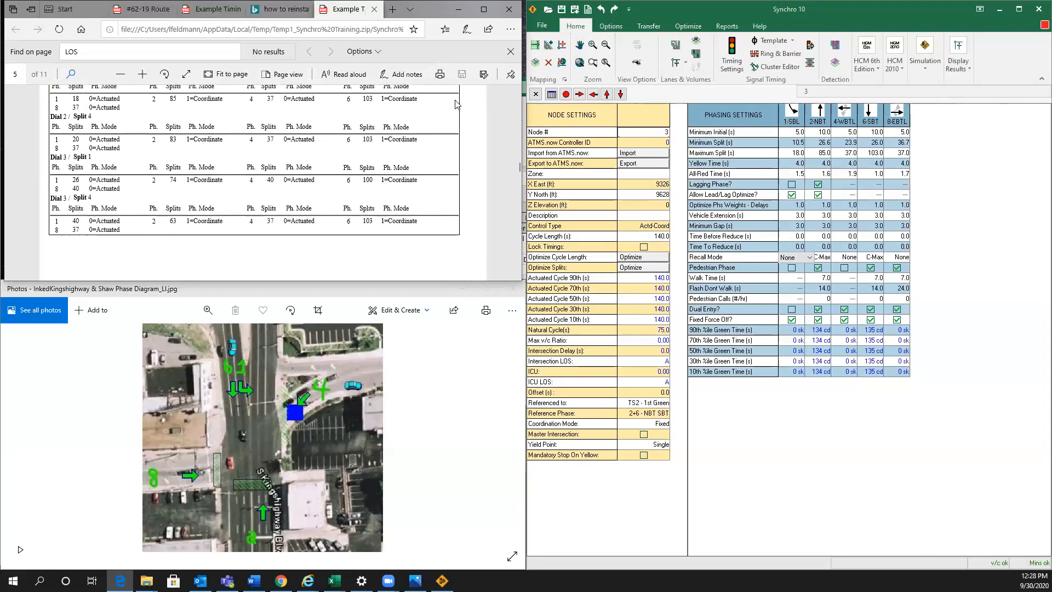
scroll(397, 236, "down", 6)
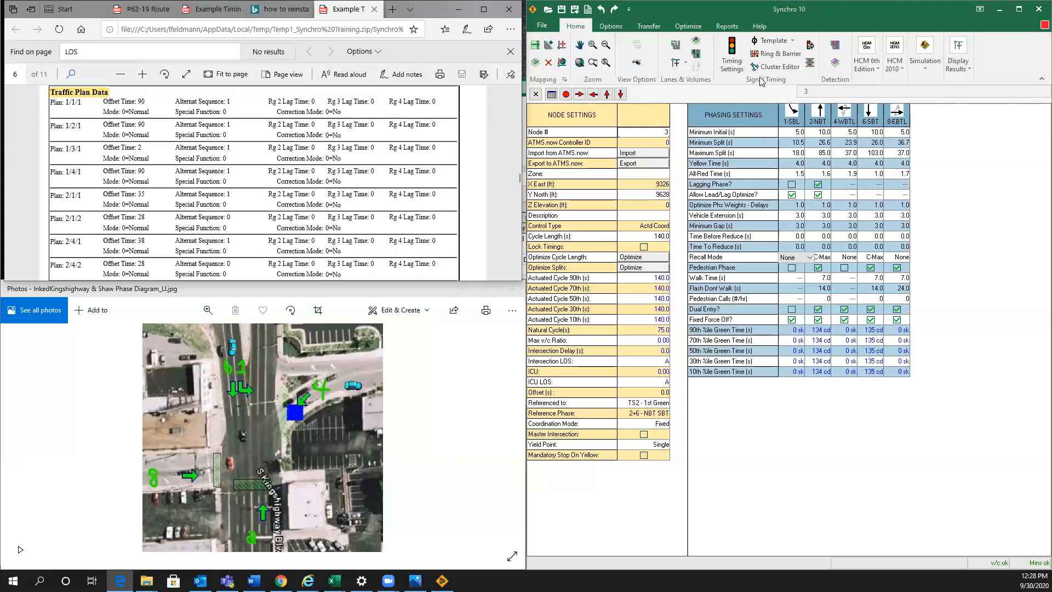
View the intersection's timing settings, return to the map, and reopen the phasing settings for the same node.
left_click(732, 52)
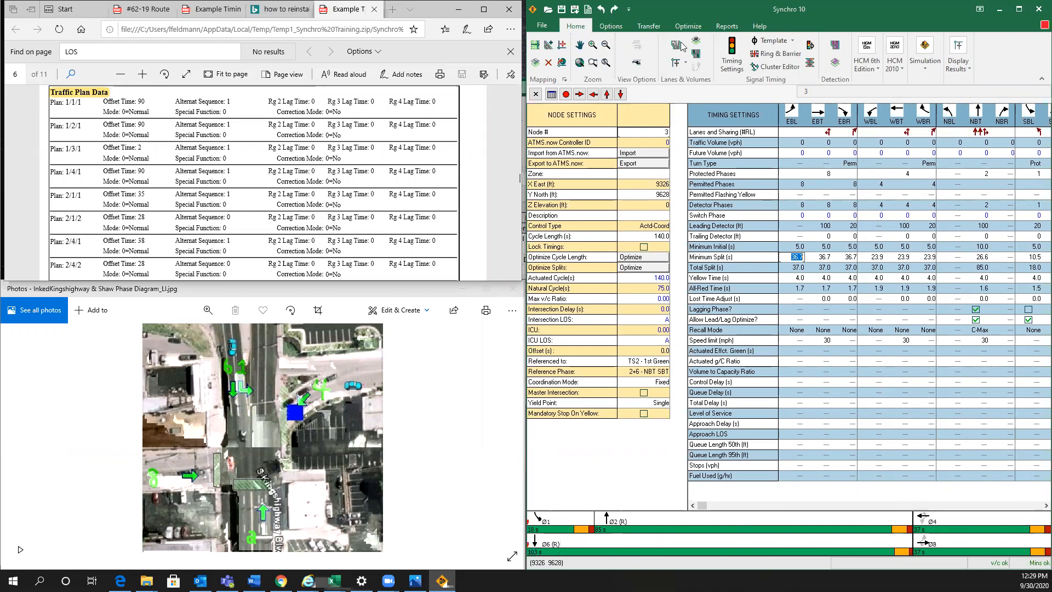
left_click(535, 45)
right_click(795, 328)
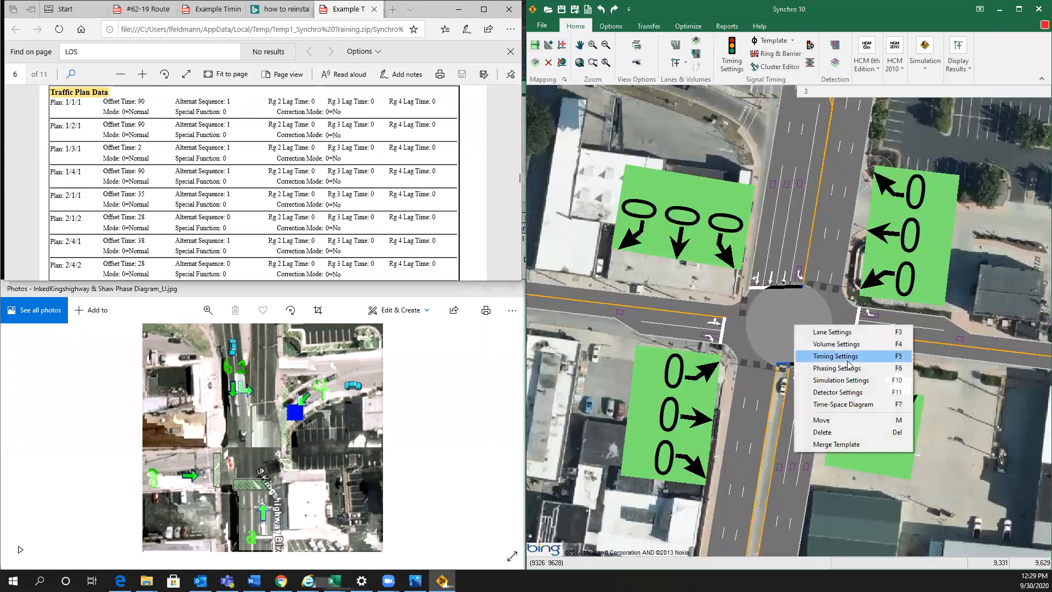
left_click(822, 366)
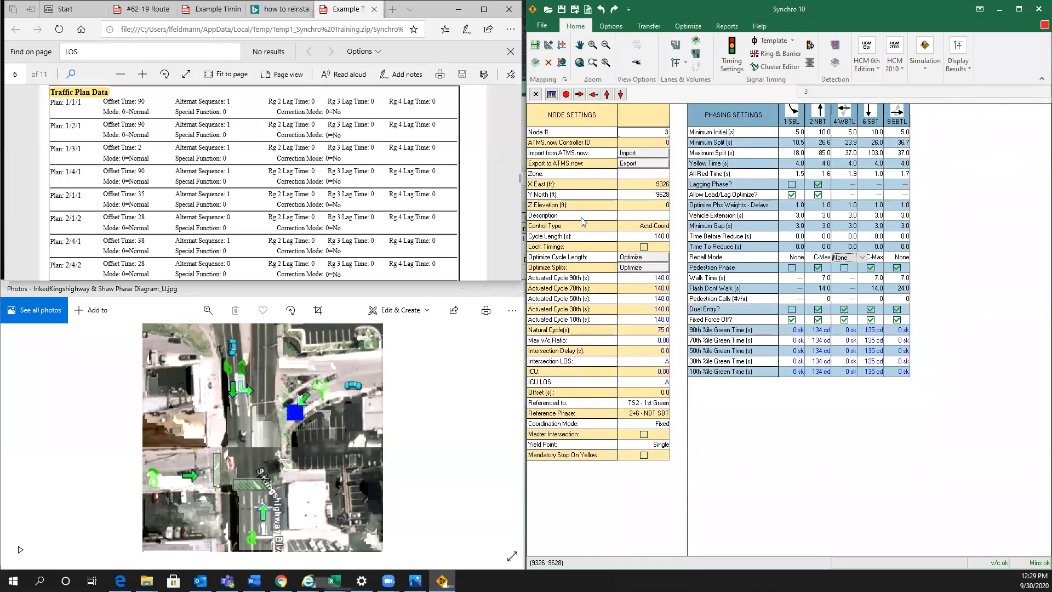
Look up the offset for plan 2/1/1 in the Traffic Plan Data and set the intersection offset to 35 s.
scroll(142, 217, "down", 15)
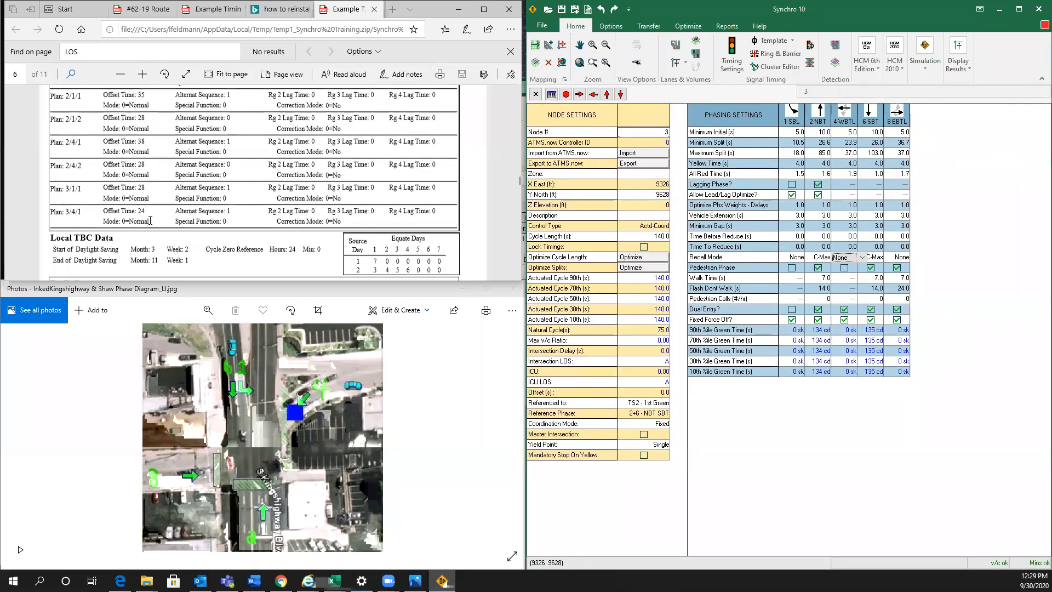
scroll(152, 220, "up", 10)
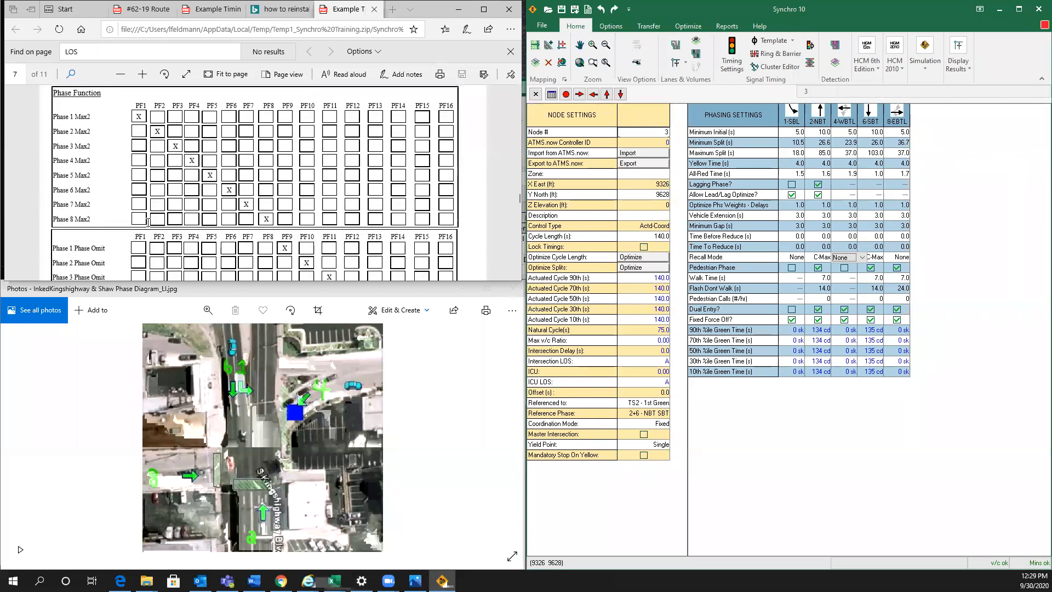
scroll(179, 208, "up", 10)
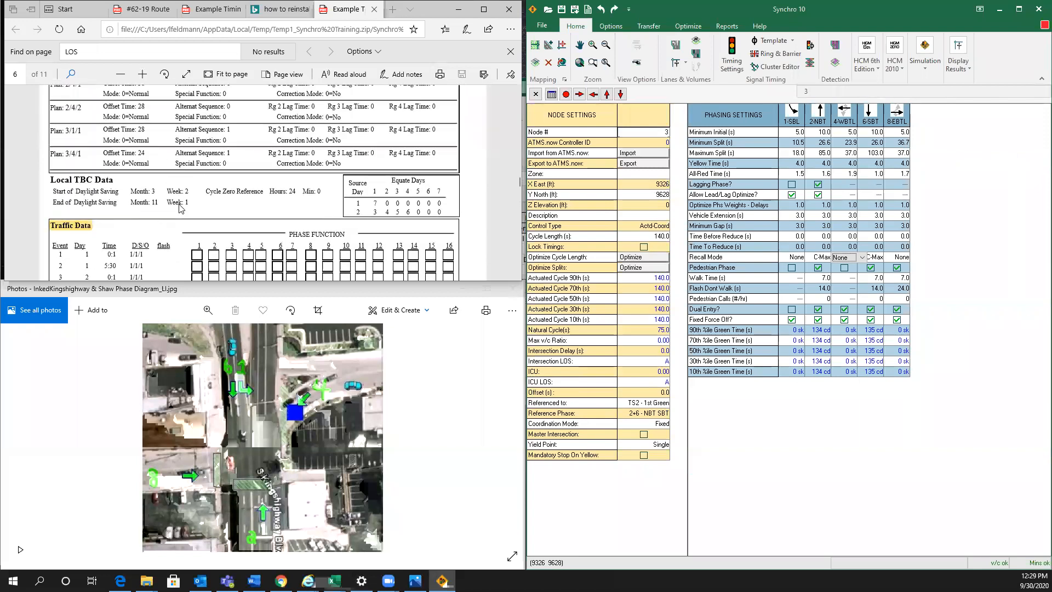
scroll(179, 208, "down", 3)
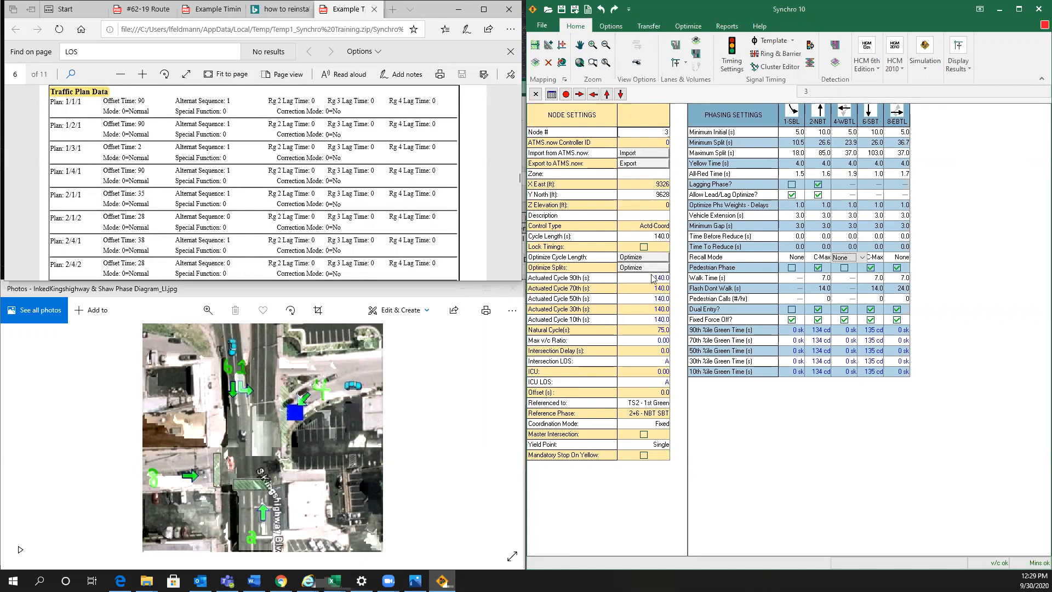
left_click(660, 393)
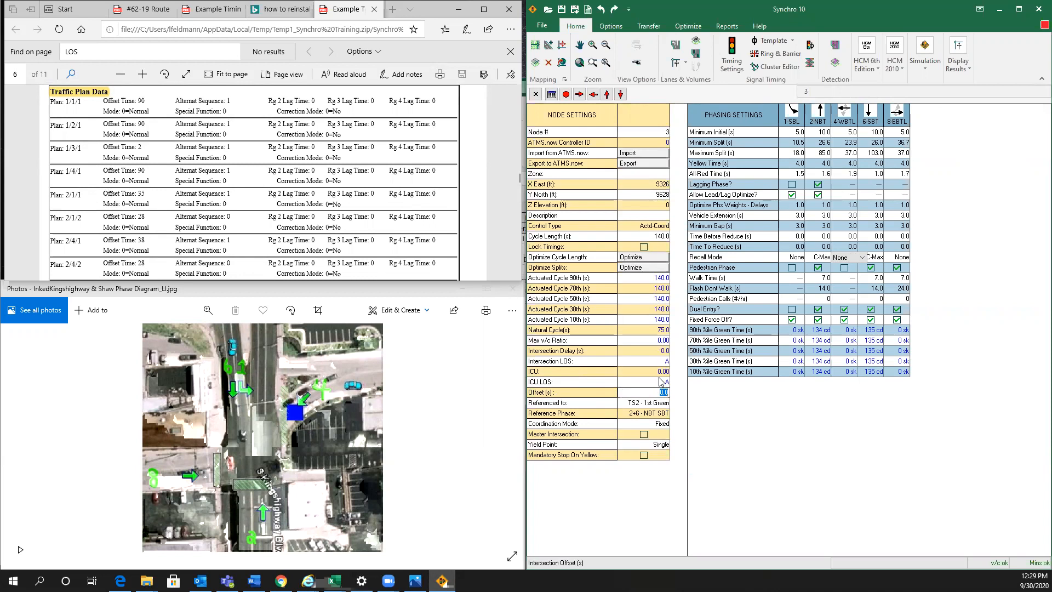
type("35")
key("Return")
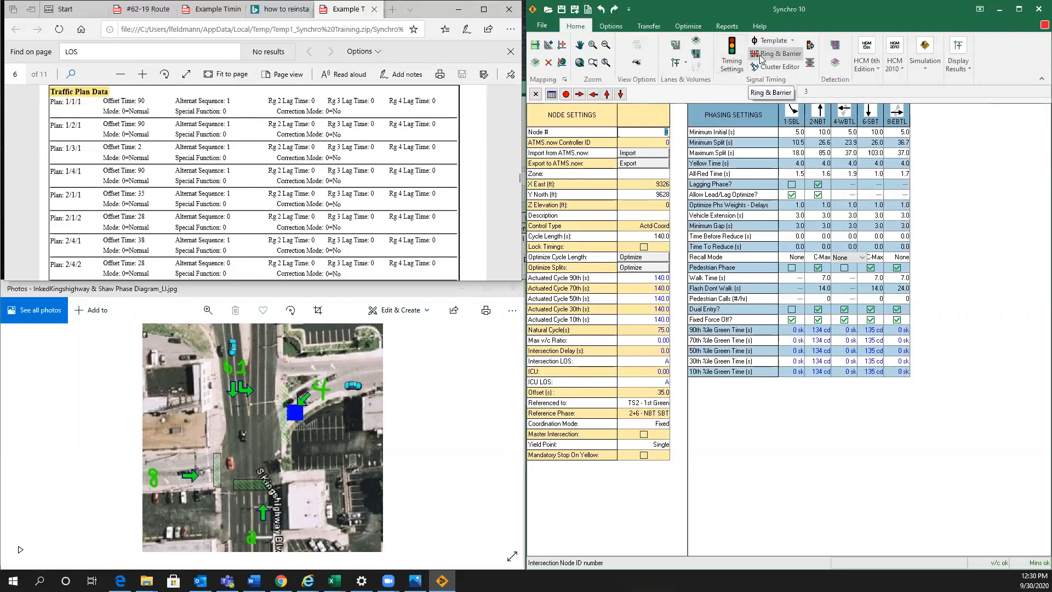
Look through the rest of the report beyond the Traffic Plan Data, including the phase function and preemption pages.
left_click(230, 181)
scroll(247, 214, "down", 3)
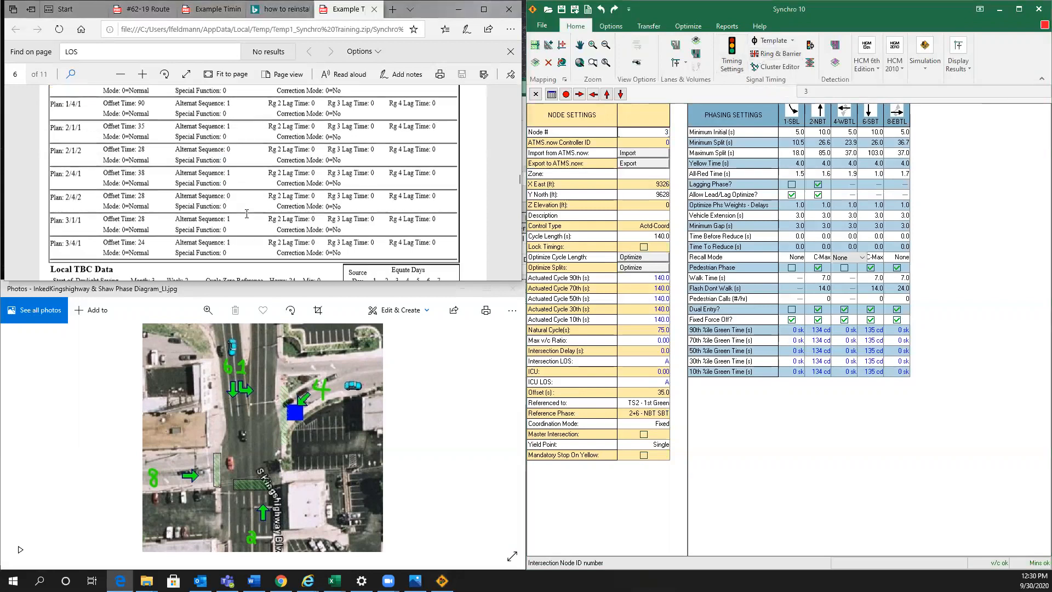
scroll(247, 214, "down", 5)
scroll(227, 214, "down", 5)
scroll(227, 213, "down", 10)
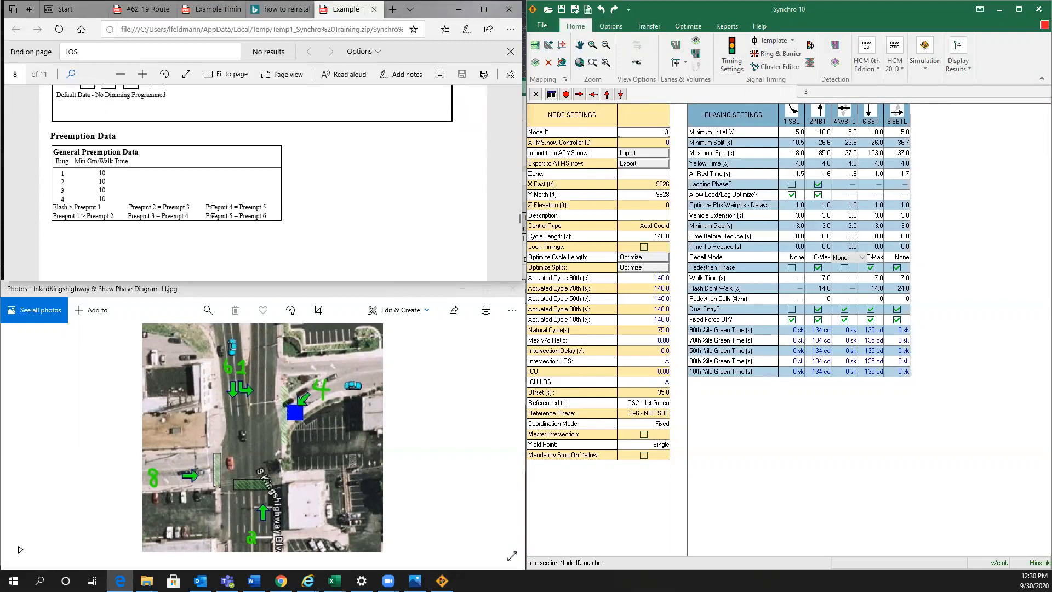
scroll(213, 209, "down", 10)
scroll(203, 203, "down", 10)
scroll(193, 206, "down", 10)
Go back to the report's General Coordination Data and check the coordination, offset and force modes and the dial/split cycles.
scroll(193, 206, "up", 15)
scroll(160, 210, "up", 15)
scroll(156, 217, "up", 15)
scroll(155, 217, "up", 15)
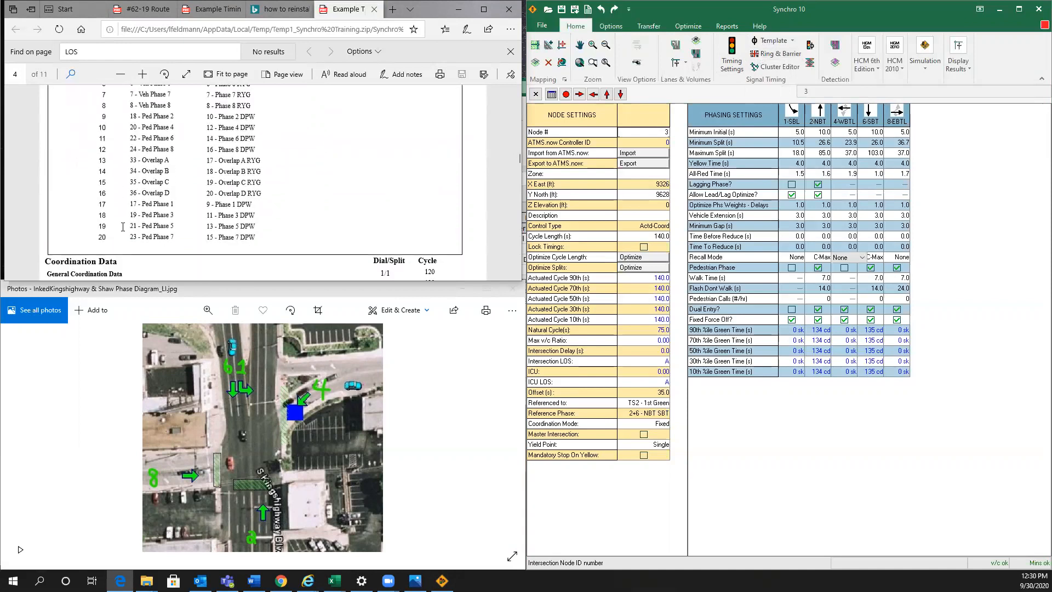
scroll(164, 221, "down", 3)
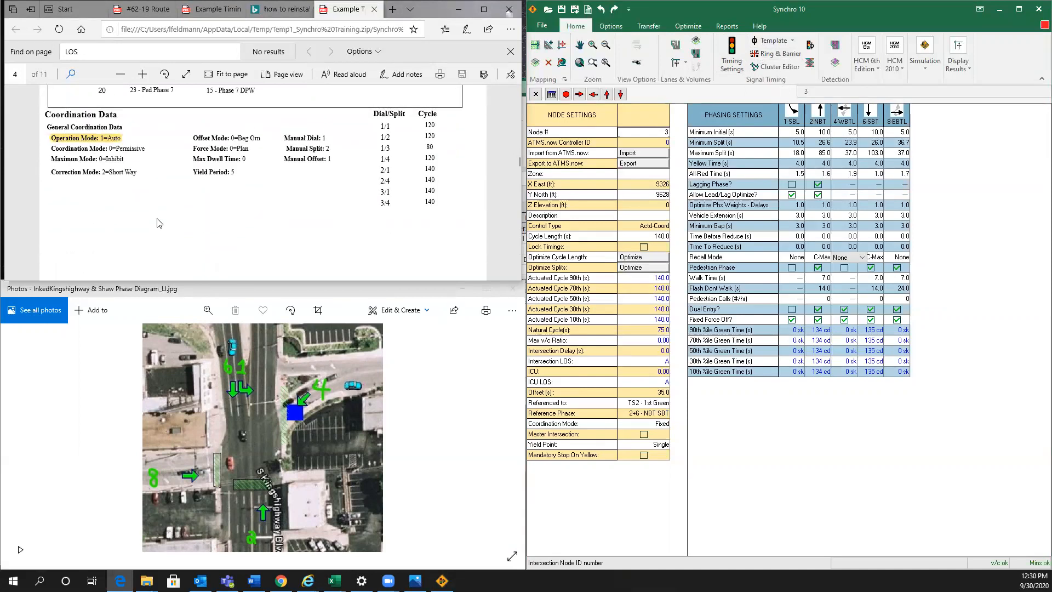
scroll(159, 222, "up", 3)
scroll(159, 222, "down", 2)
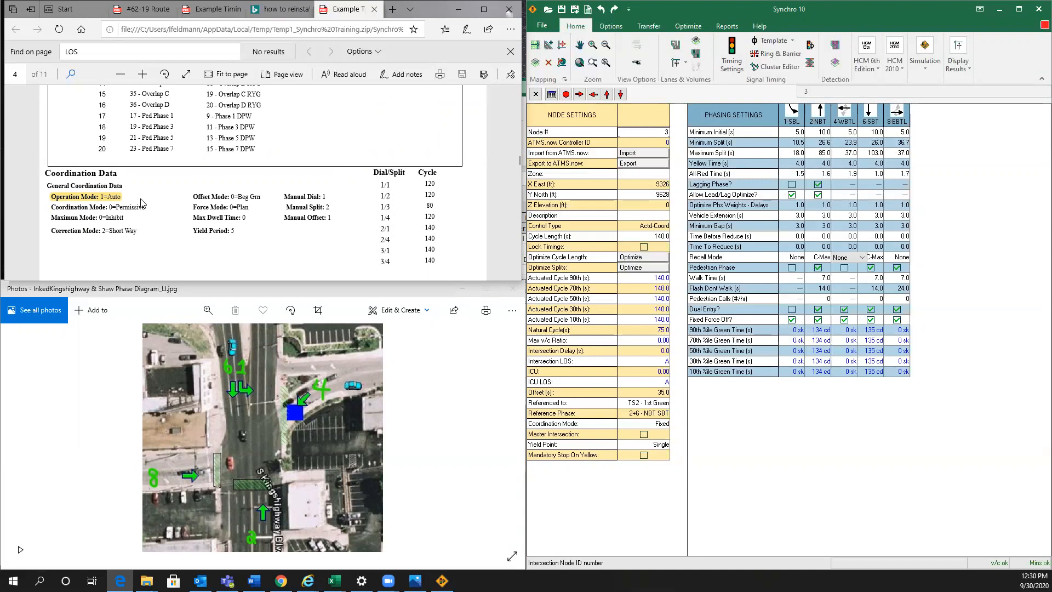
scroll(159, 219, "up", 1)
Examine the report's Ring table with its concurrent phases and the Alternate Sequences table on page 3.
scroll(172, 223, "up", 10)
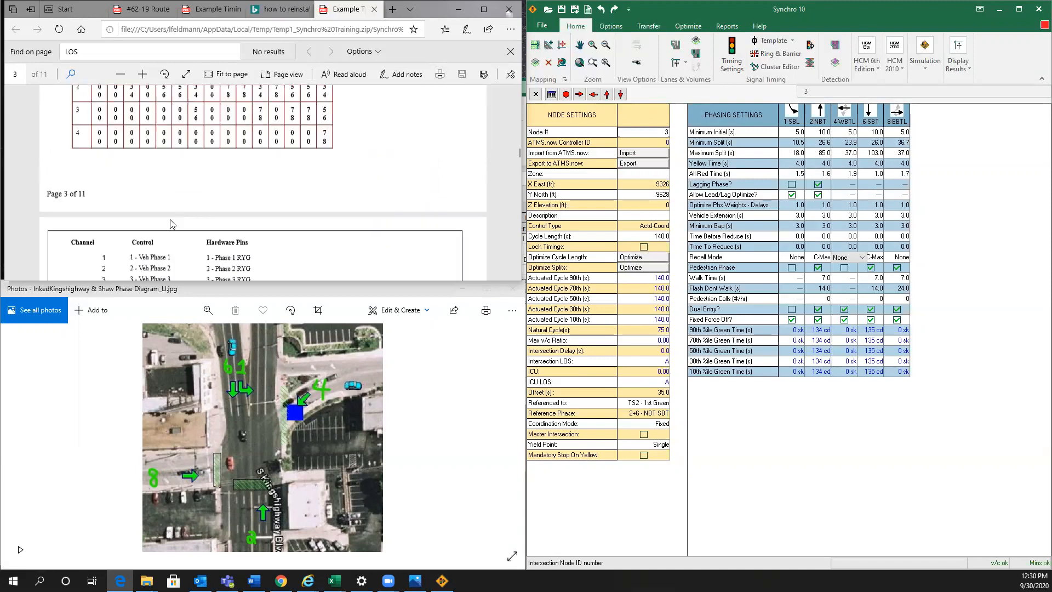
scroll(169, 213, "up", 4)
scroll(163, 198, "down", 4)
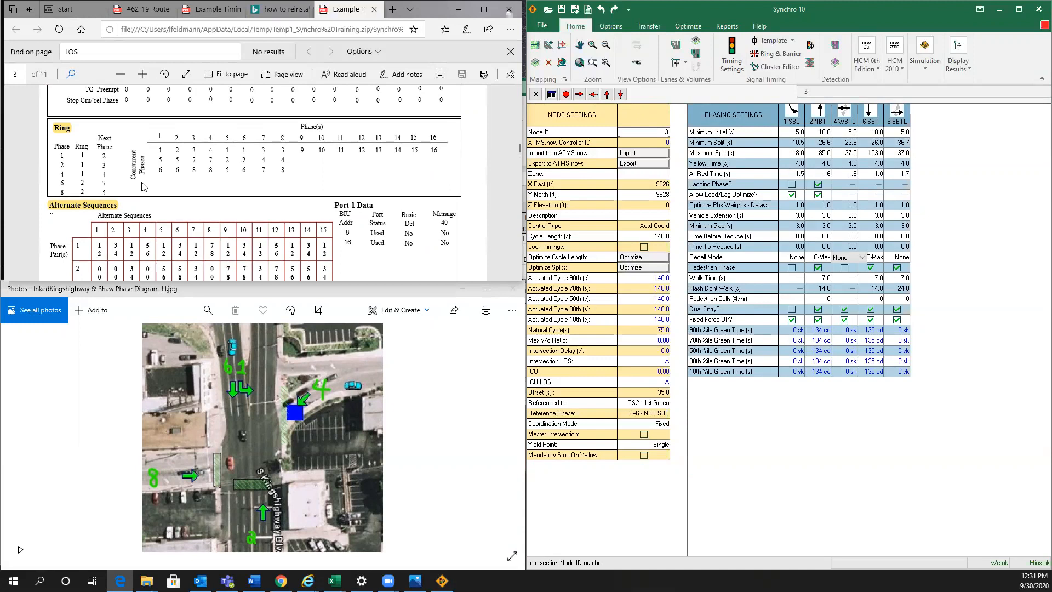
scroll(141, 186, "down", 1)
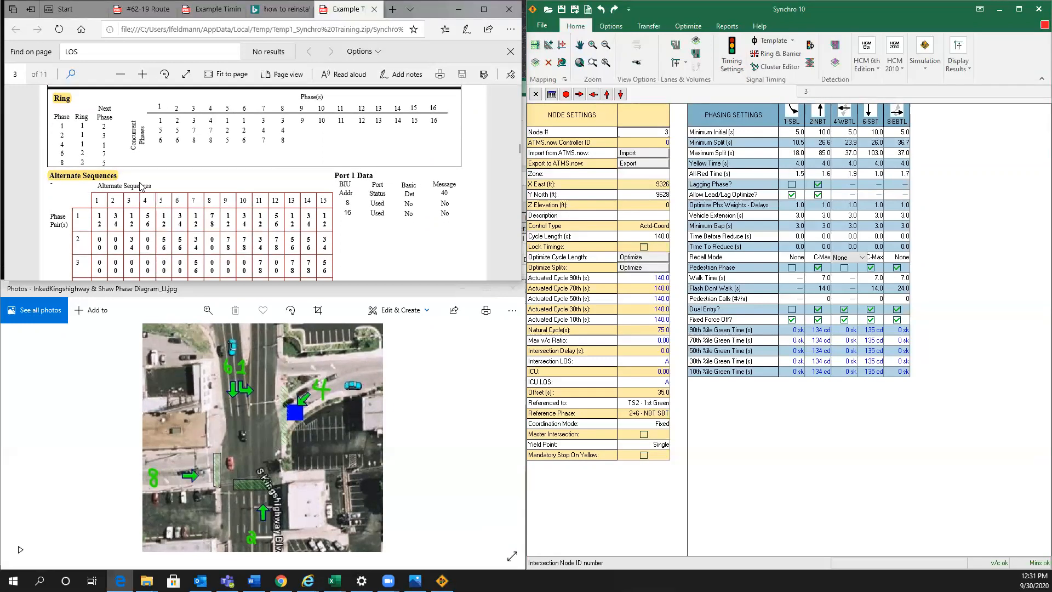
scroll(141, 186, "down", 1)
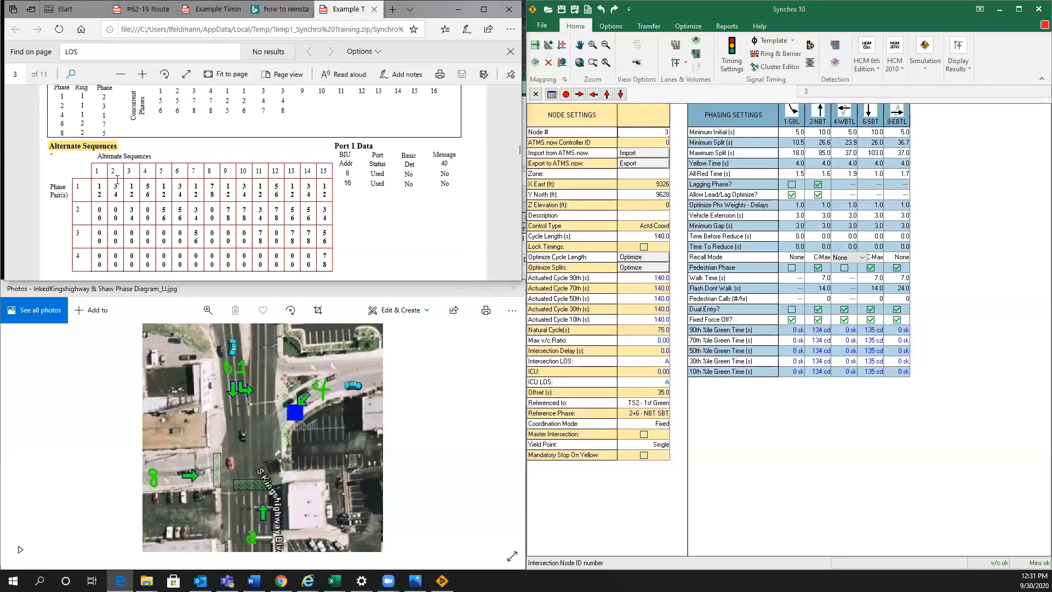
scroll(160, 189, "up", 3)
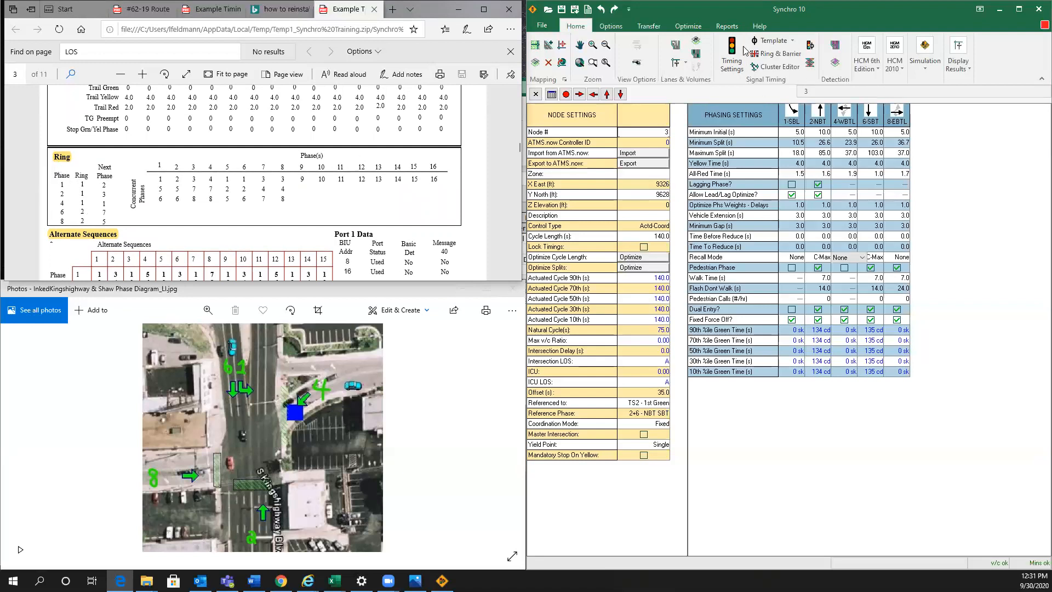
Open the Ring and Barrier Designer and compare its ring and barrier layout with the report's Ring table.
left_click(769, 58)
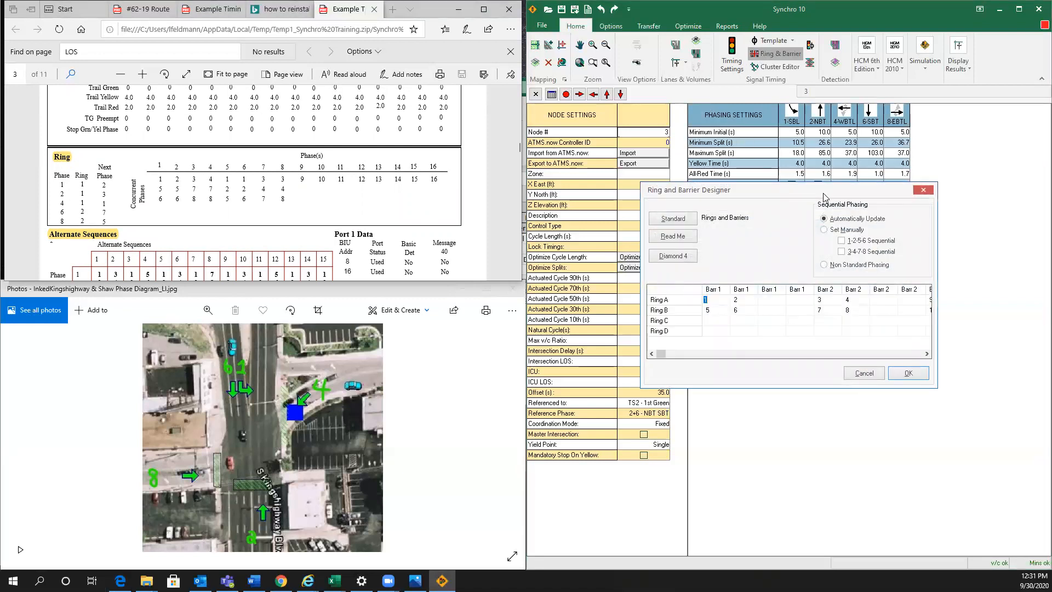
left_click_drag(823, 193, 842, 179)
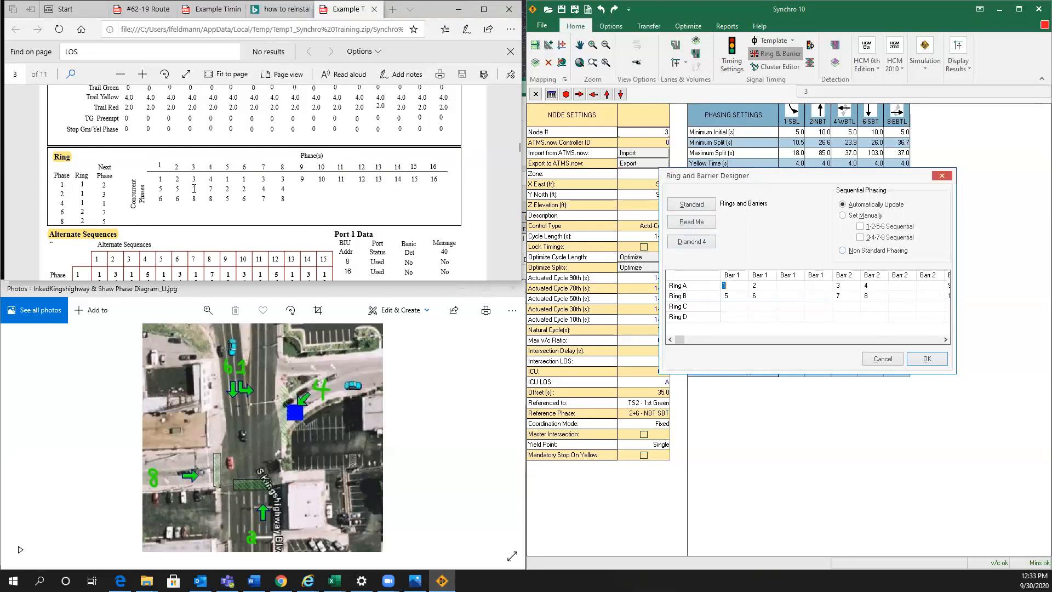
scroll(184, 217, "down", 1)
scroll(185, 216, "down", 1)
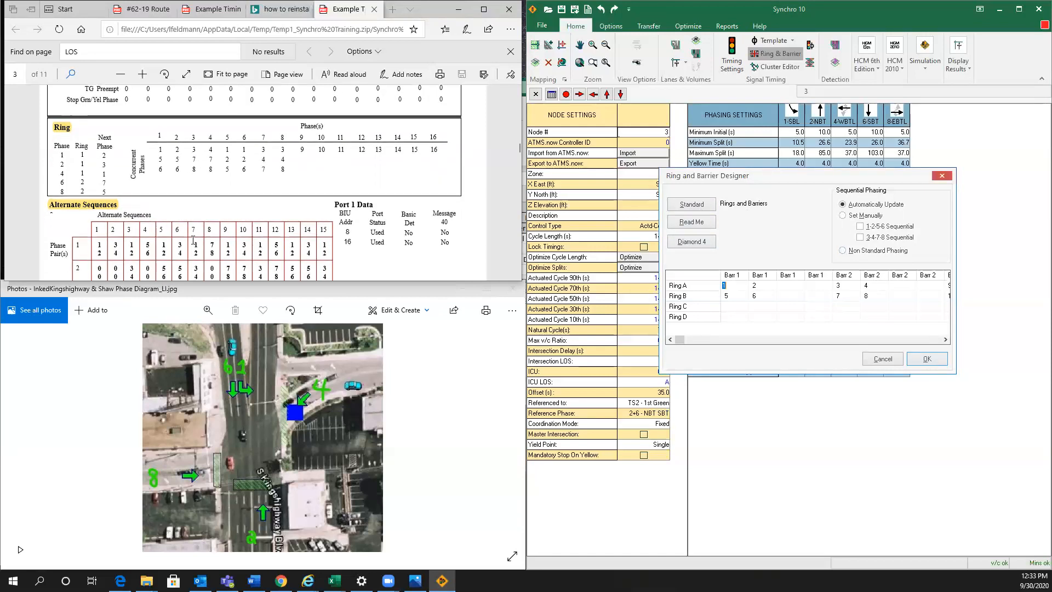
Check which alternate sequence plan 2/1/1 uses and look up its phase pairs in the Alternate Sequences table.
scroll(190, 230, "down", 15)
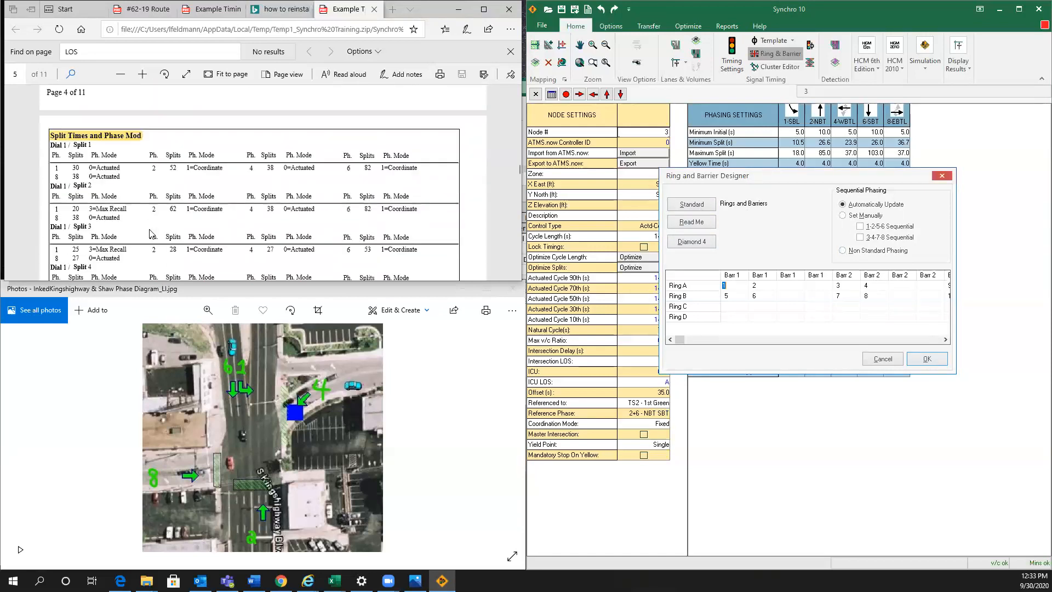
scroll(153, 231, "down", 5)
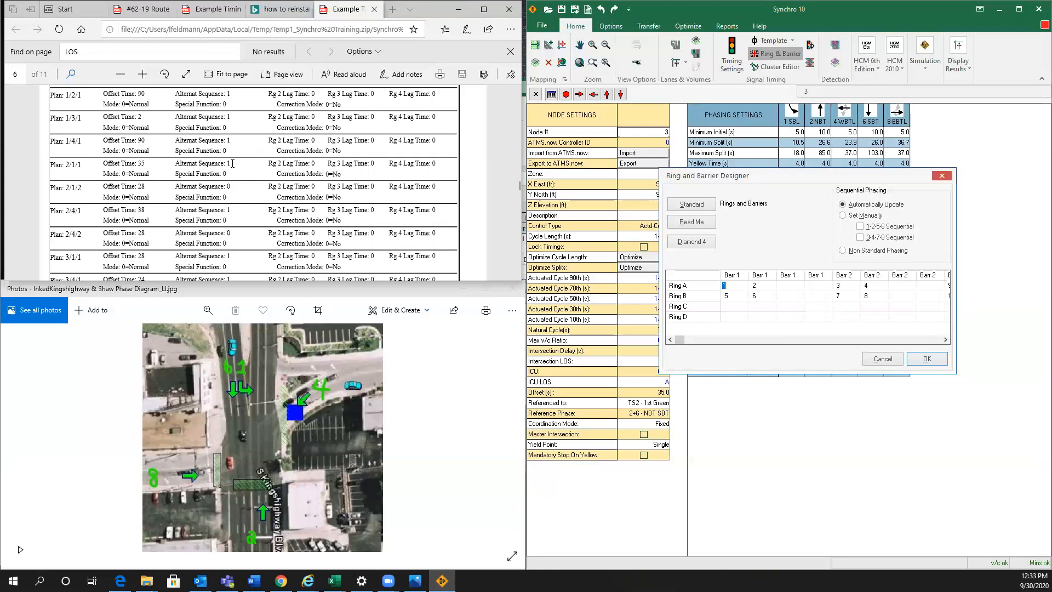
scroll(232, 163, "up", 10)
scroll(226, 177, "up", 8)
scroll(222, 175, "up", 6)
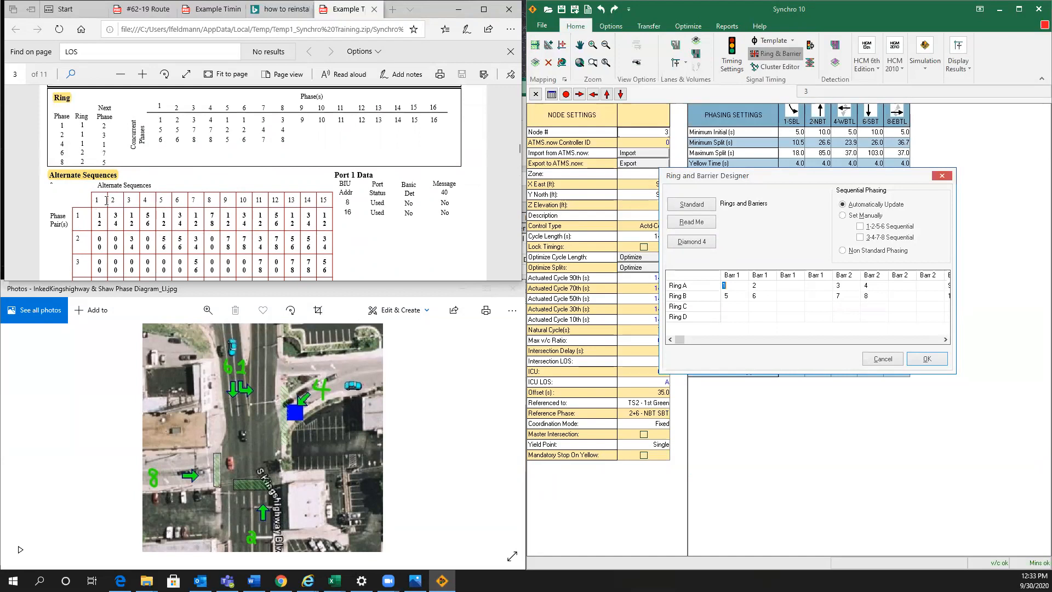
scroll(71, 204, "down", 2)
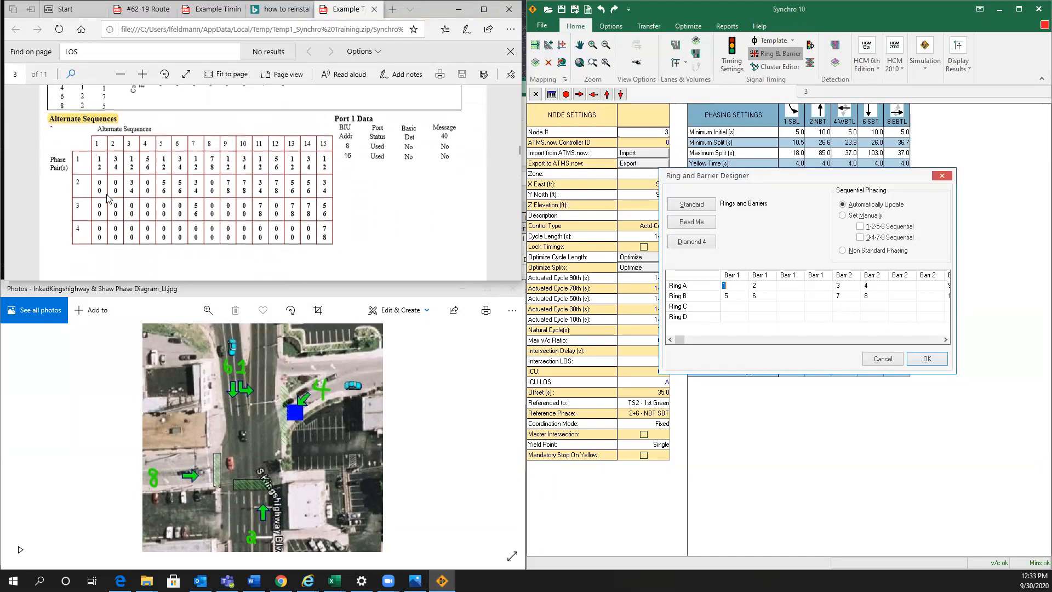
Reorder the first barrier of Ring A to phase 2 followed by phase 1 and apply the ring and barrier layout.
left_click(95, 138)
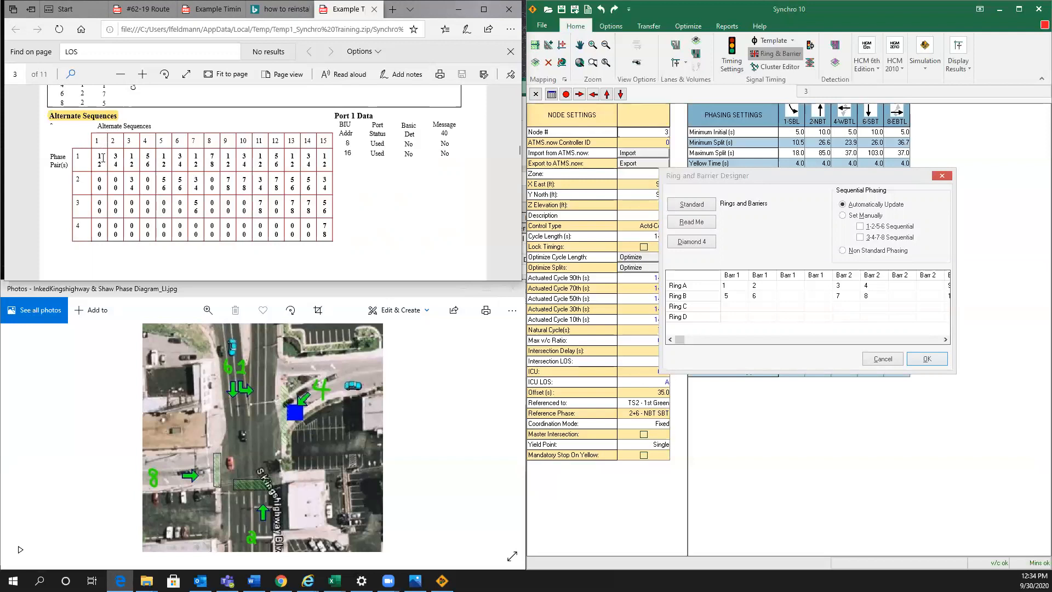
left_click(732, 288)
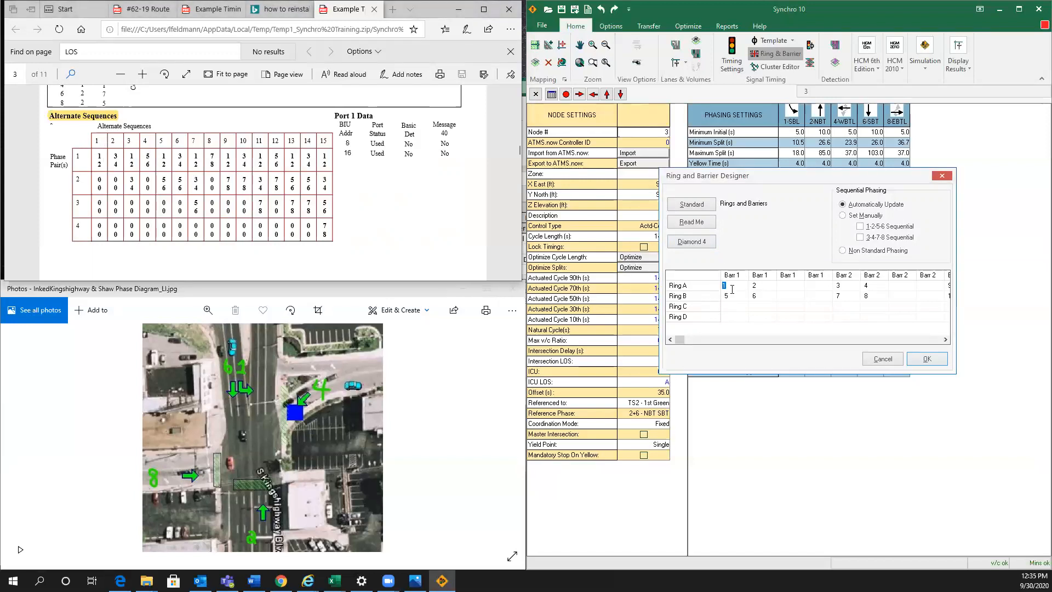
type("2")
left_click(759, 288)
left_click(926, 359)
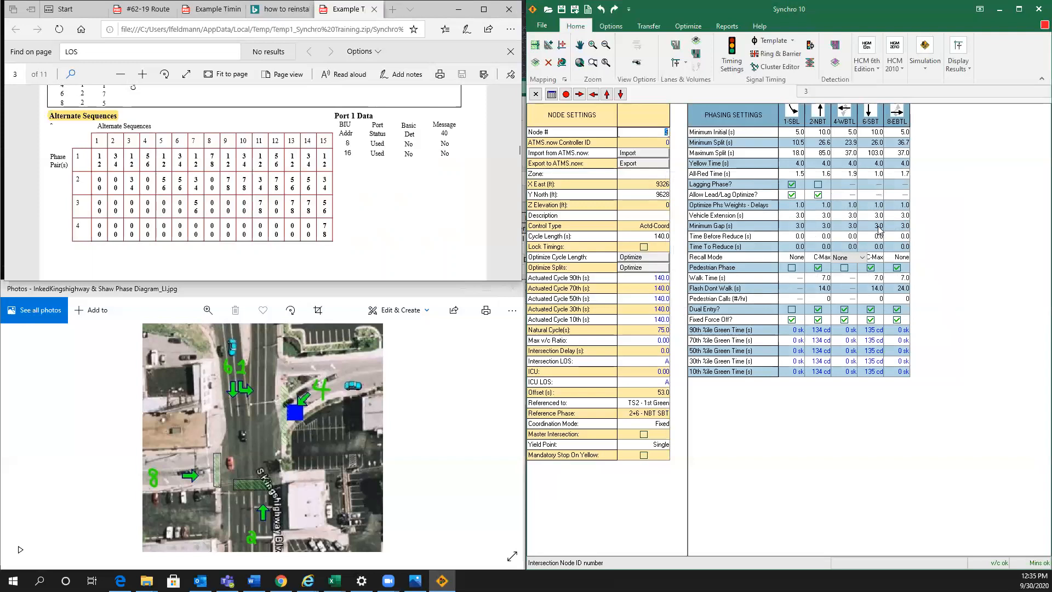
Check the updated phase sequence in the timing settings and phasing settings, and return to the map.
left_click(732, 55)
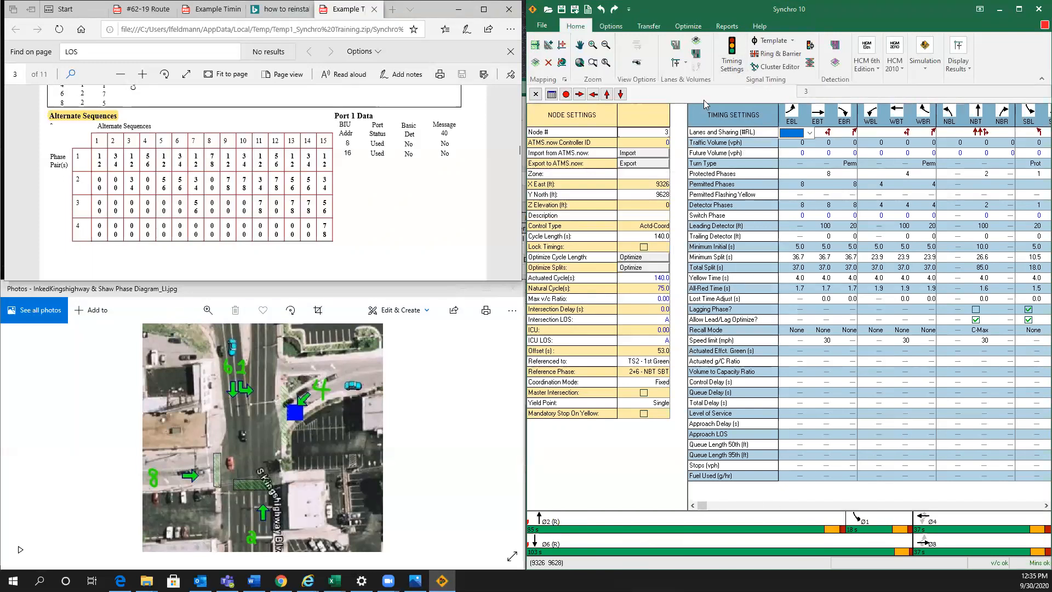
left_click(804, 46)
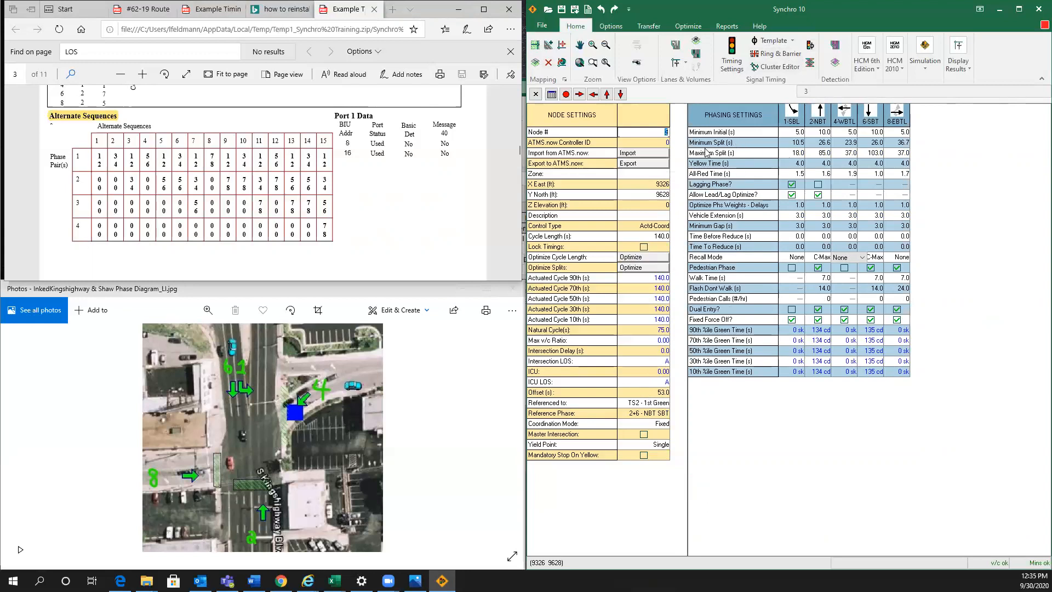
left_click(536, 94)
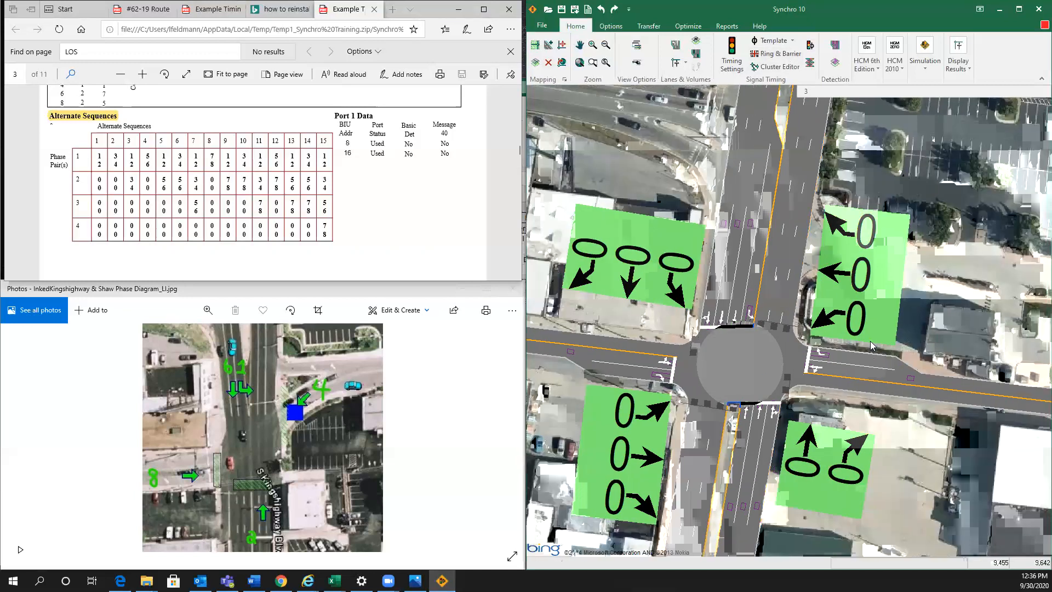
Look over the Kingshighway corridor on the map and reopen the timing settings of node 3.
scroll(870, 341, "down", 5)
left_click_drag(822, 388, 813, 348)
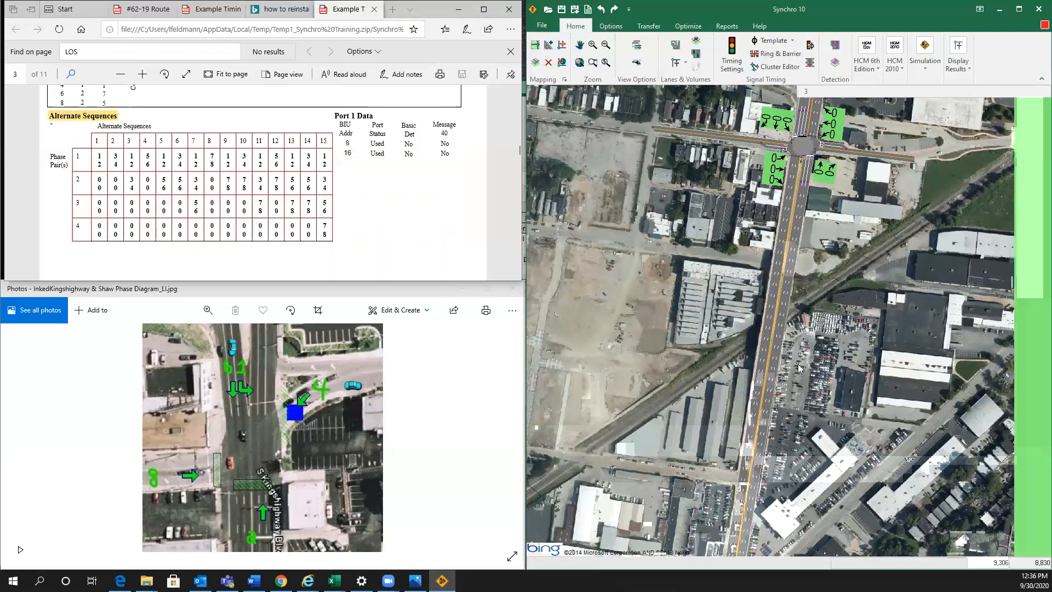
middle_click_drag(781, 319, 752, 460)
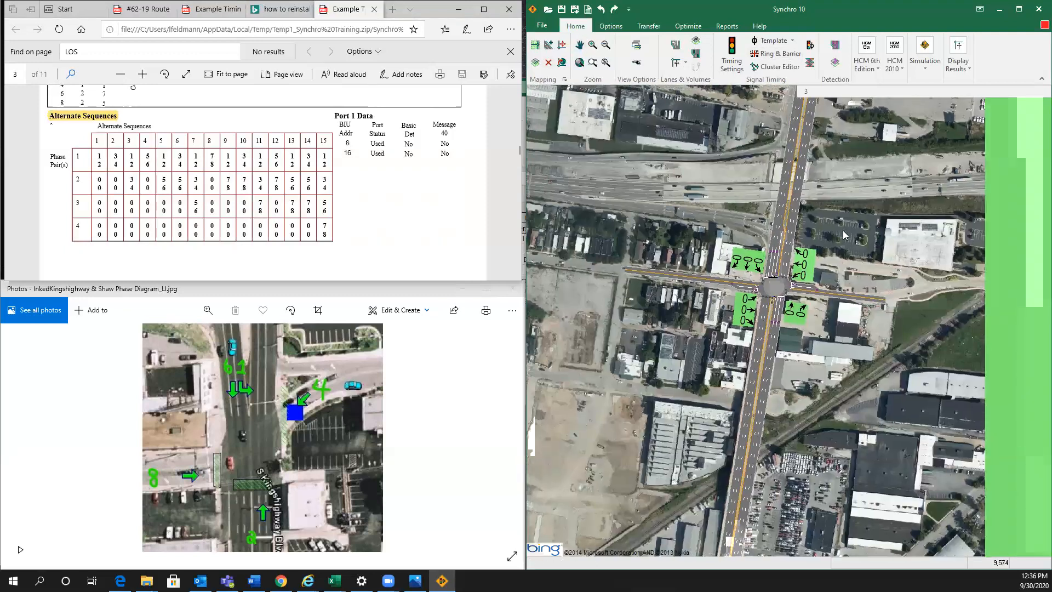
scroll(783, 296, "up", 3)
middle_click_drag(796, 324, 801, 354)
right_click(754, 298)
left_click(784, 331)
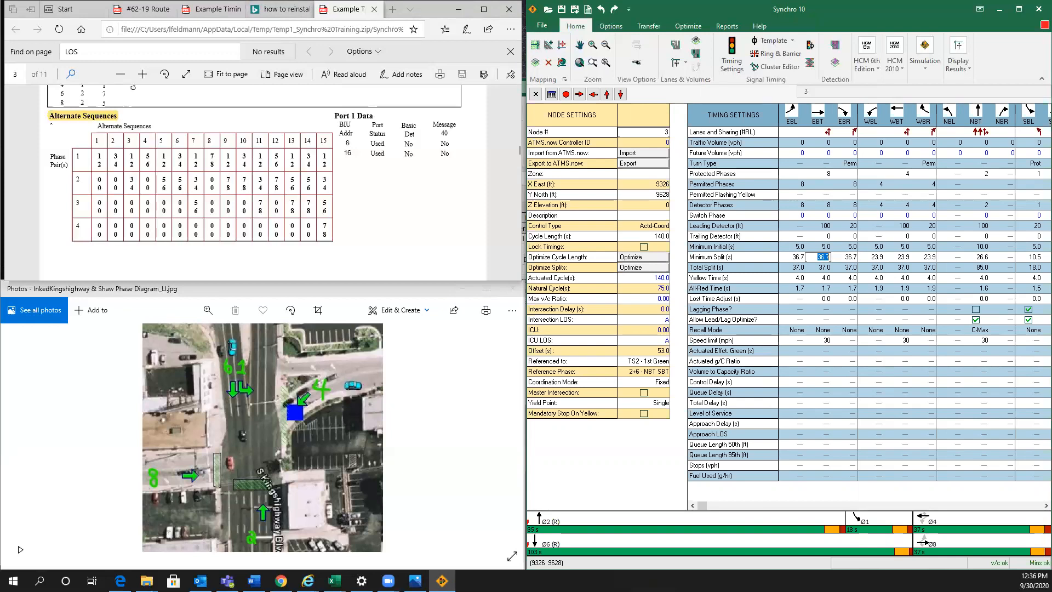
Switch to Outlook and search the Sent Items folder for 270.
left_click(200, 581)
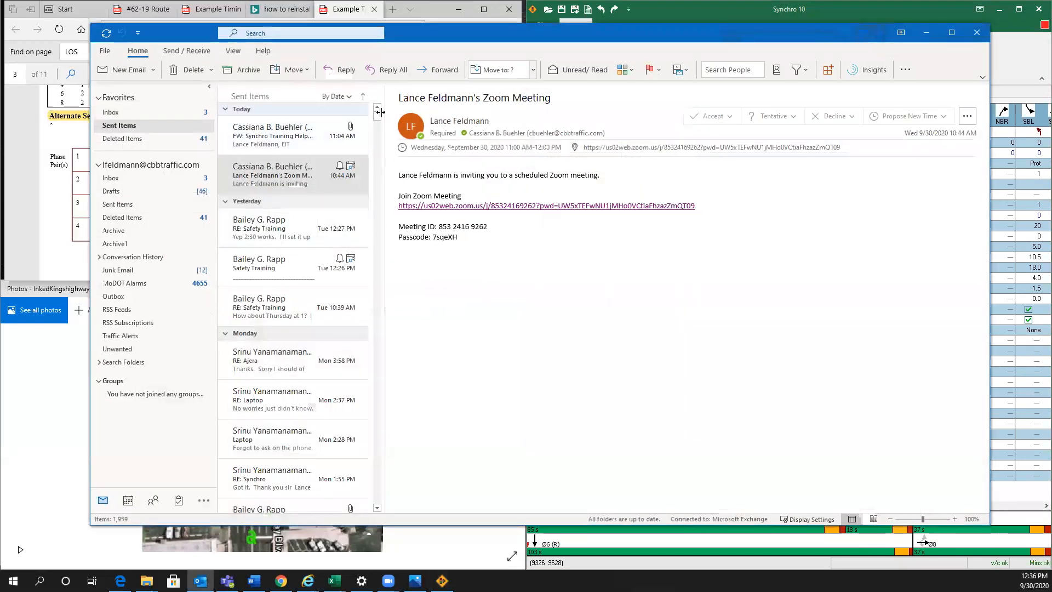
left_click(288, 34)
type("279")
key("BackSpace")
type("0")
key("Return")
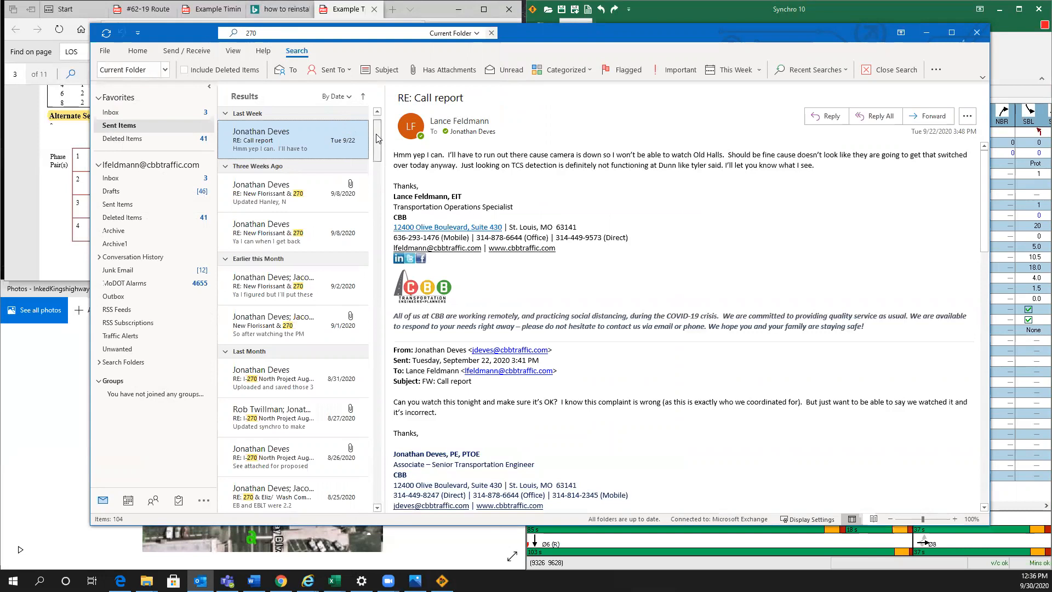
Open the 270 Detour AM 9-8-20.syn attachment of the "RE: New Florissant & 270" e-mail in Synchro and bring its window into full view.
scroll(377, 146, "down", 2)
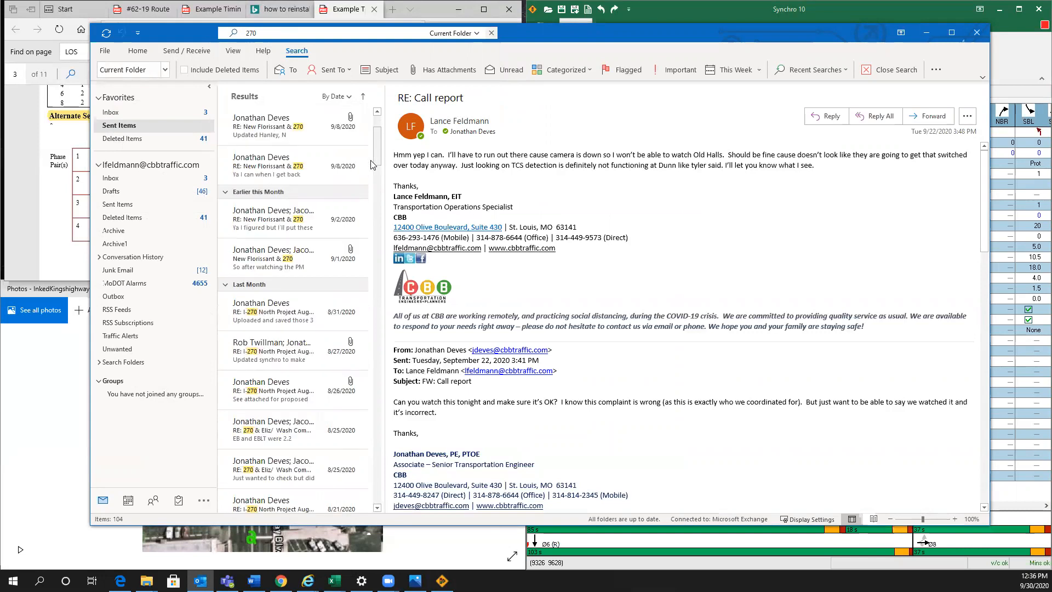
left_click(301, 134)
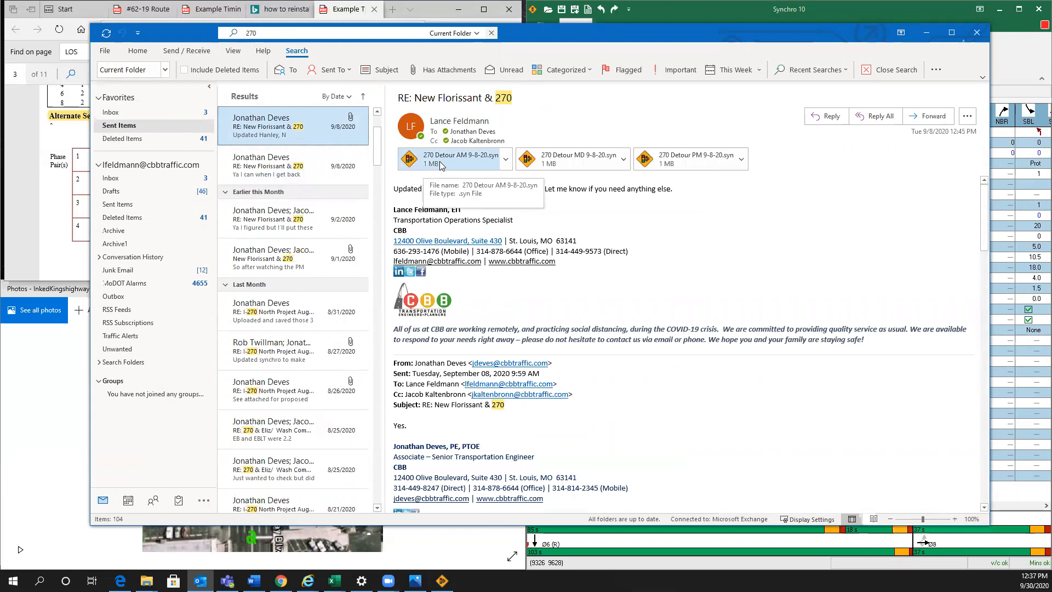
double_click(439, 165)
left_click(474, 302)
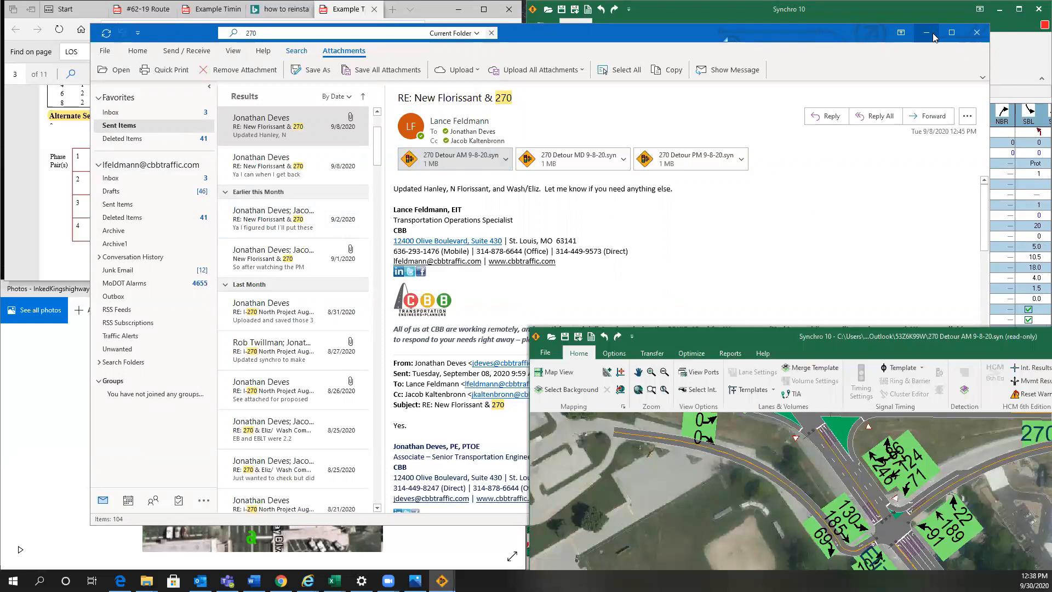
left_click(847, 193)
left_click_drag(857, 333, 1051, 279)
Examine the detour network on the map from the Washington/Elizabeth interchange to the Route N-North interchange with I-270.
scroll(748, 359, "down", 3)
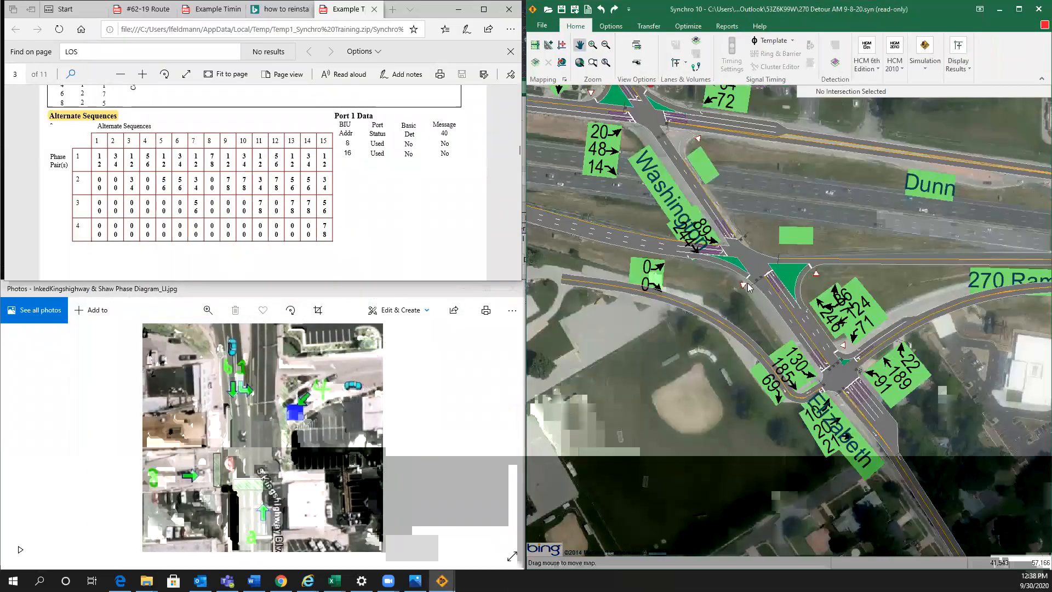
scroll(645, 340, "down", 2)
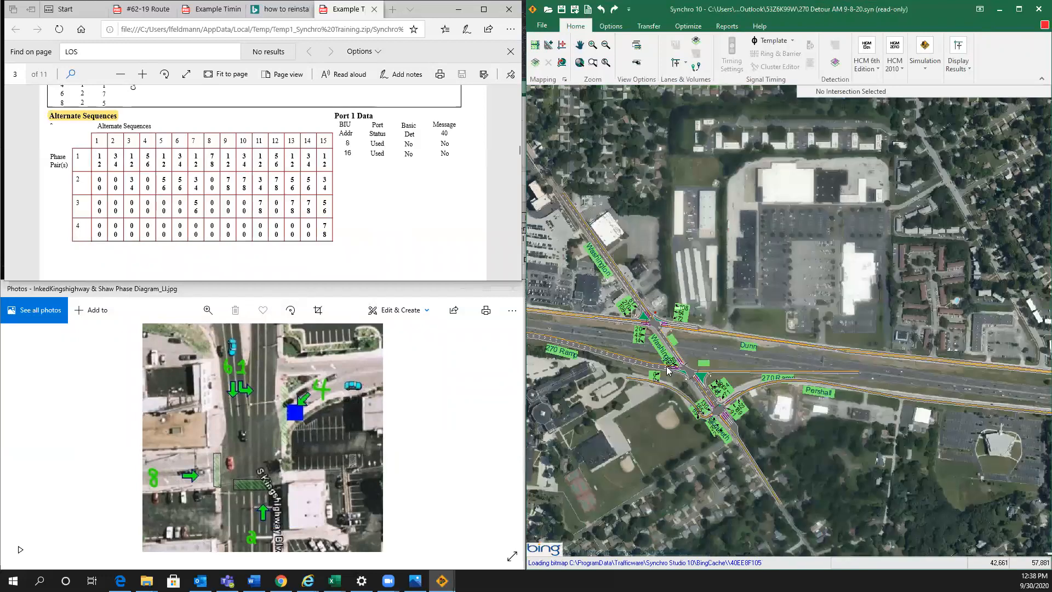
scroll(645, 340, "up", 2)
middle_click_drag(645, 339, 926, 389)
mouse_move(738, 253)
middle_mouse_down()
mouse_move(980, 339)
mouse_move(1041, 345)
middle_mouse_up()
middle_click_drag(768, 317, 1005, 251)
middle_click_drag(796, 306, 988, 240)
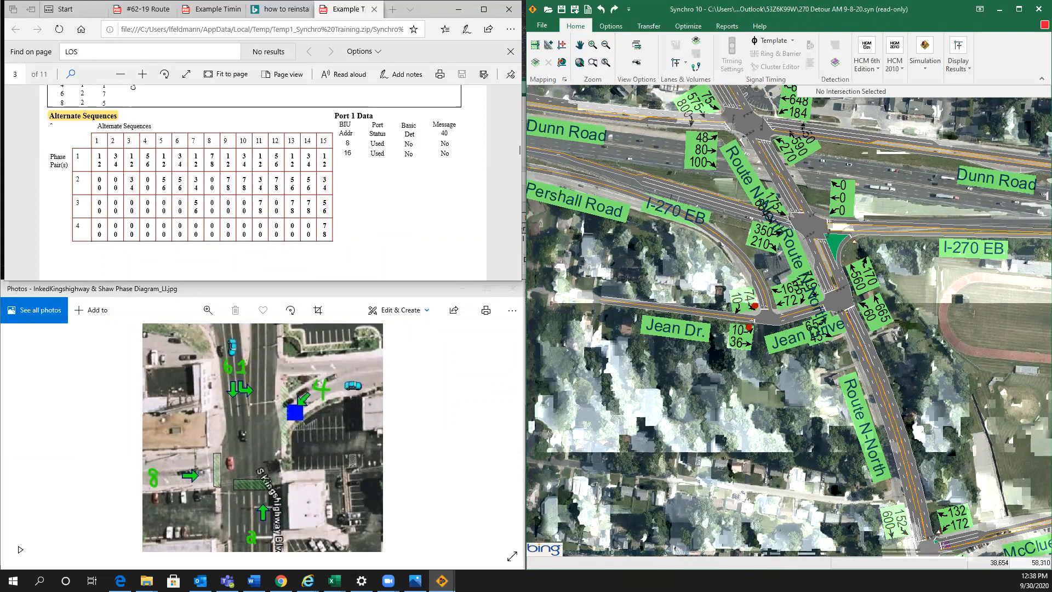
Forward the "RE: New Florissant & 270" e-mail with its Synchro files to the colleague and return to Synchro.
left_click(200, 581)
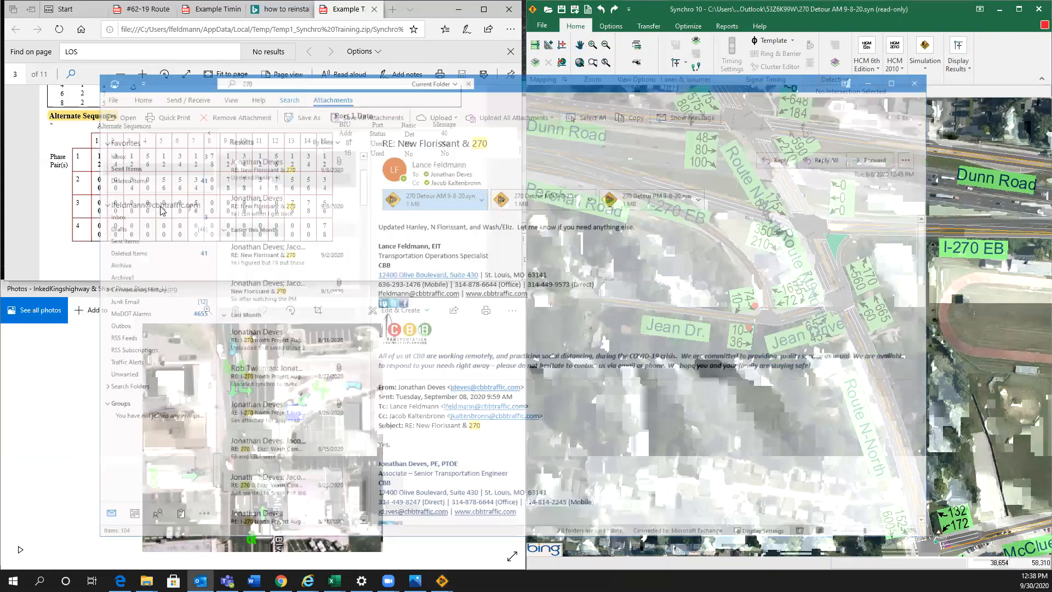
right_click(277, 135)
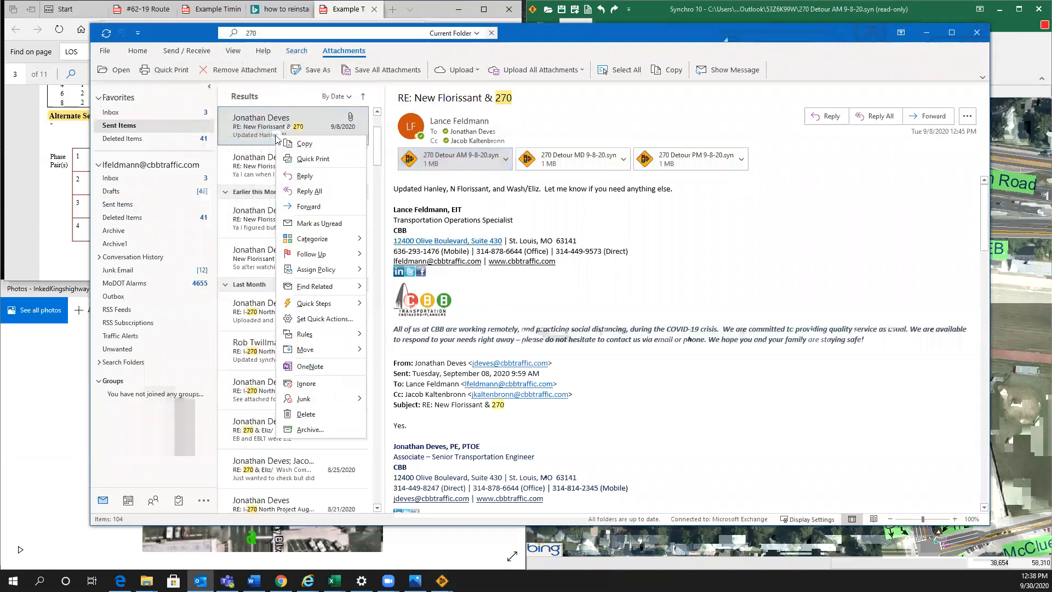
left_click(312, 207)
type("cass")
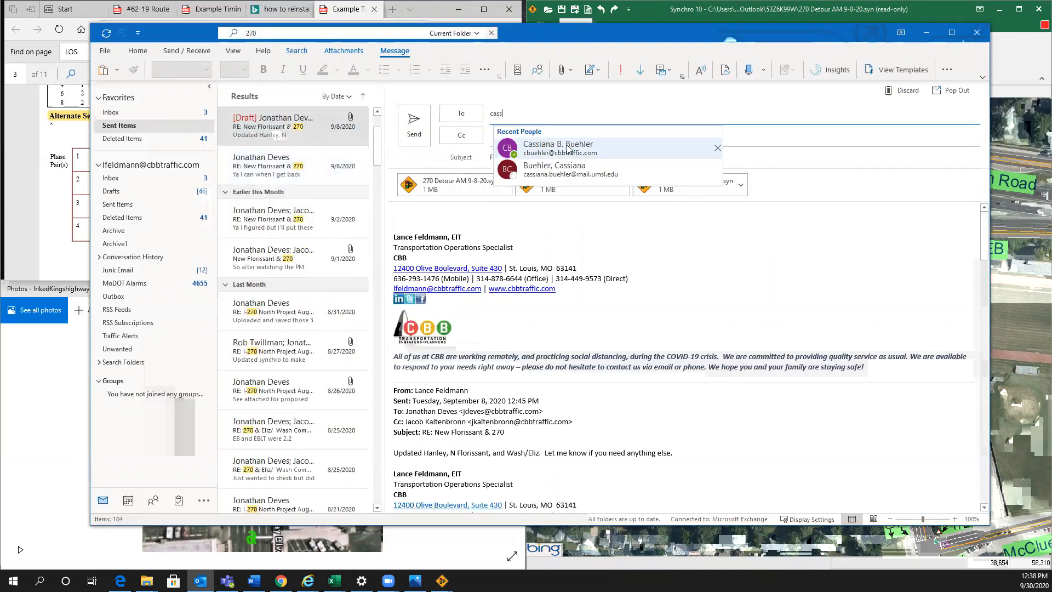
key("Return")
left_click(411, 127)
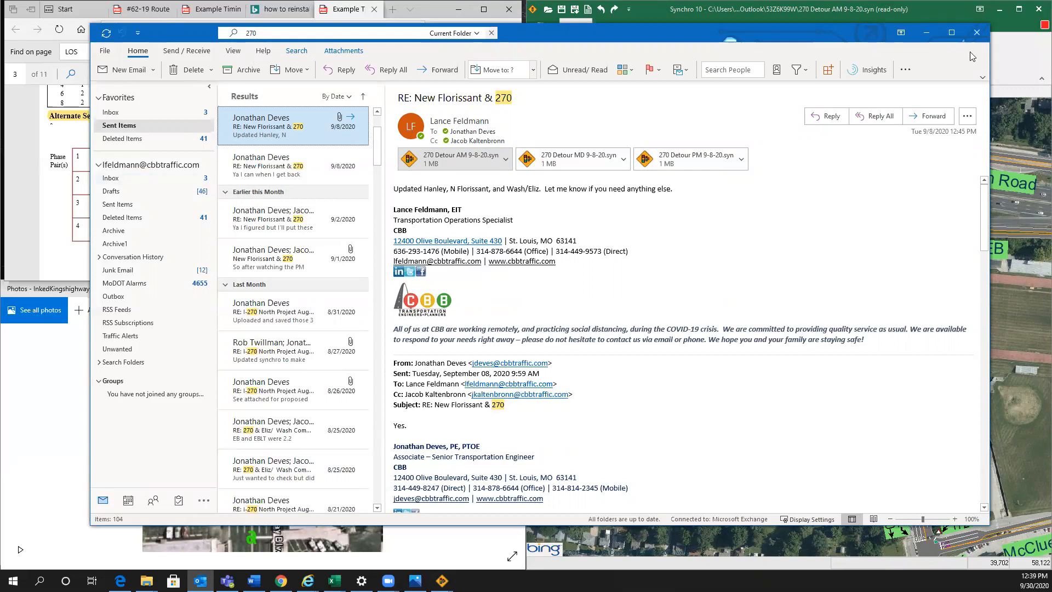
left_click(926, 33)
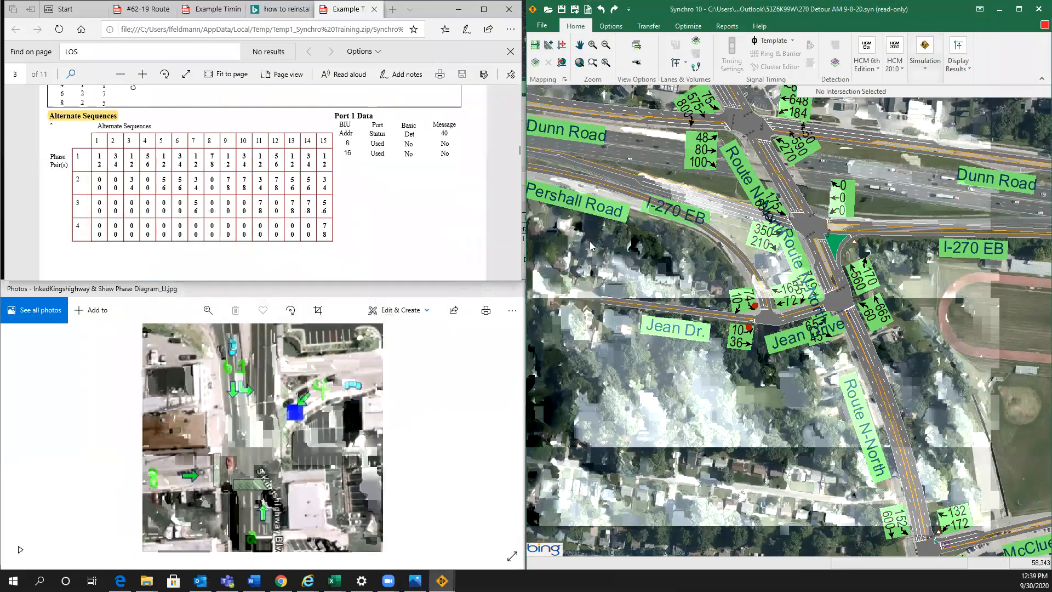
Examine the closely spaced Route N-North intersections at Dunn Road, I-270 EB and Jean Drive on the map.
scroll(763, 417, "down", 2)
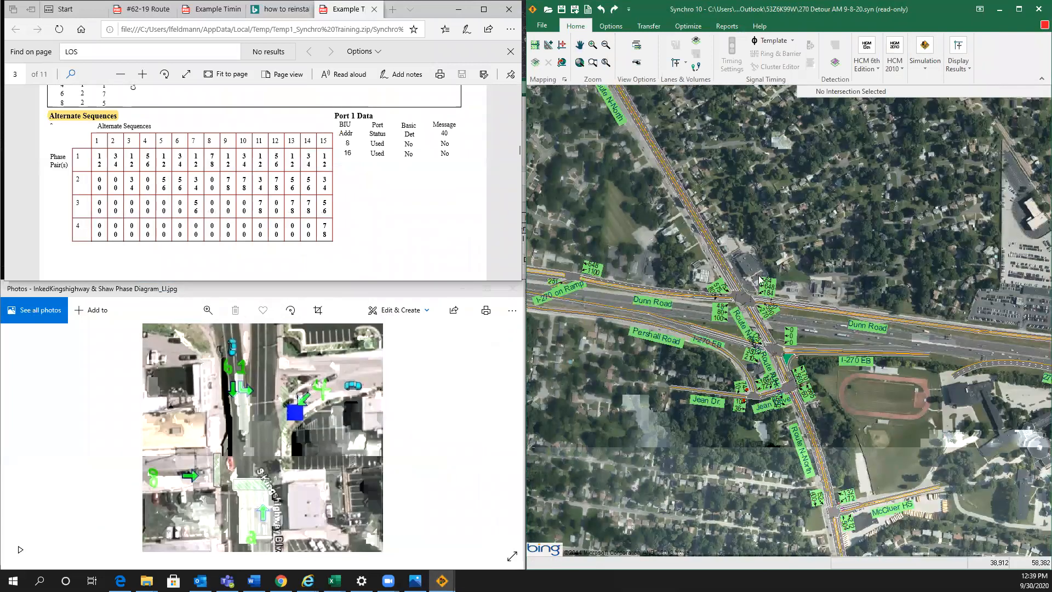
middle_click_drag(635, 372, 737, 371)
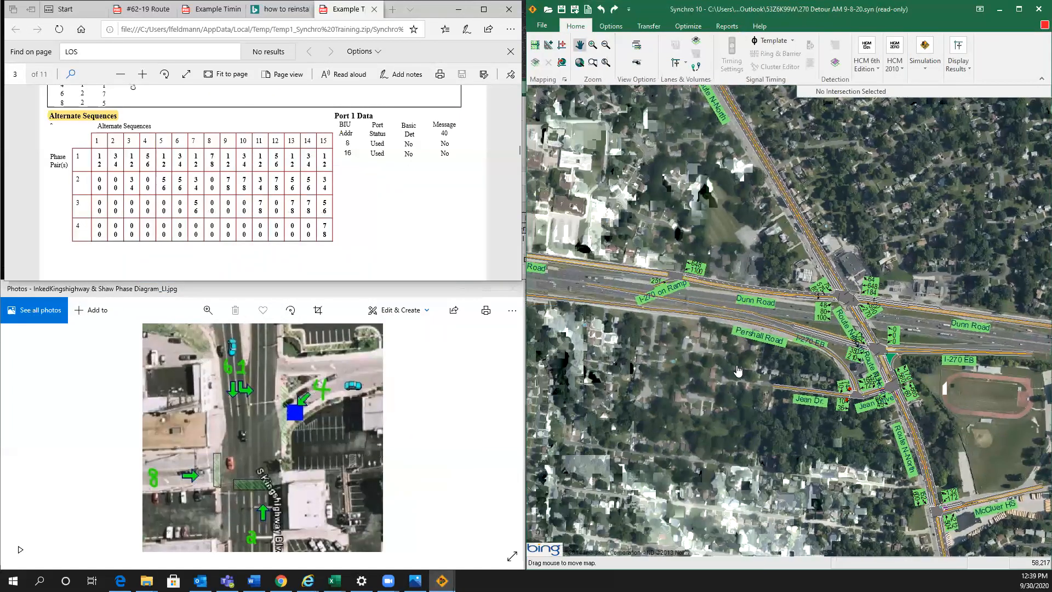
scroll(737, 371, "up", 2)
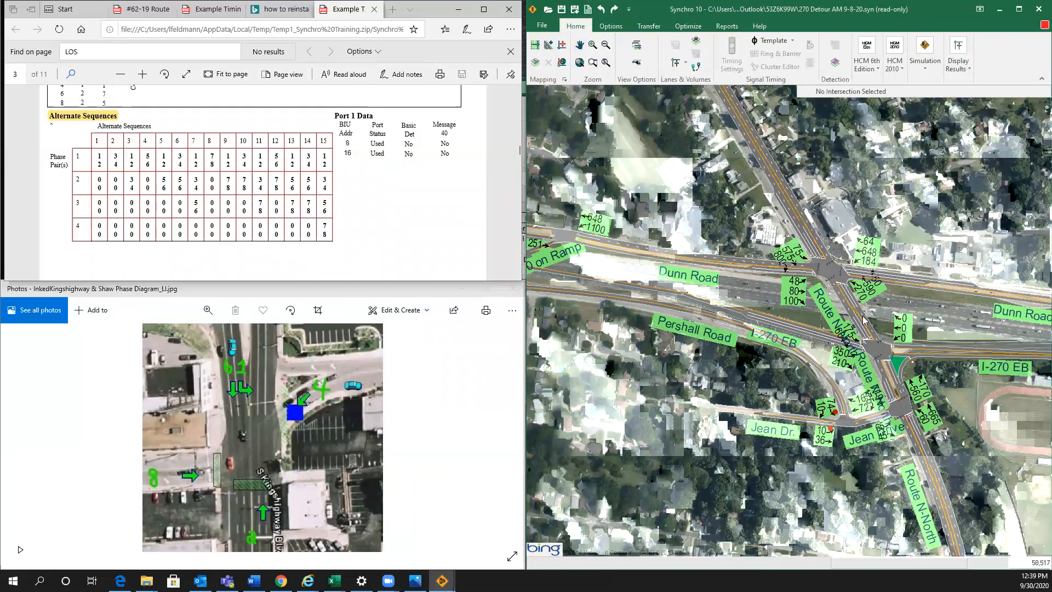
scroll(847, 324, "down", 2)
scroll(843, 319, "up", 3)
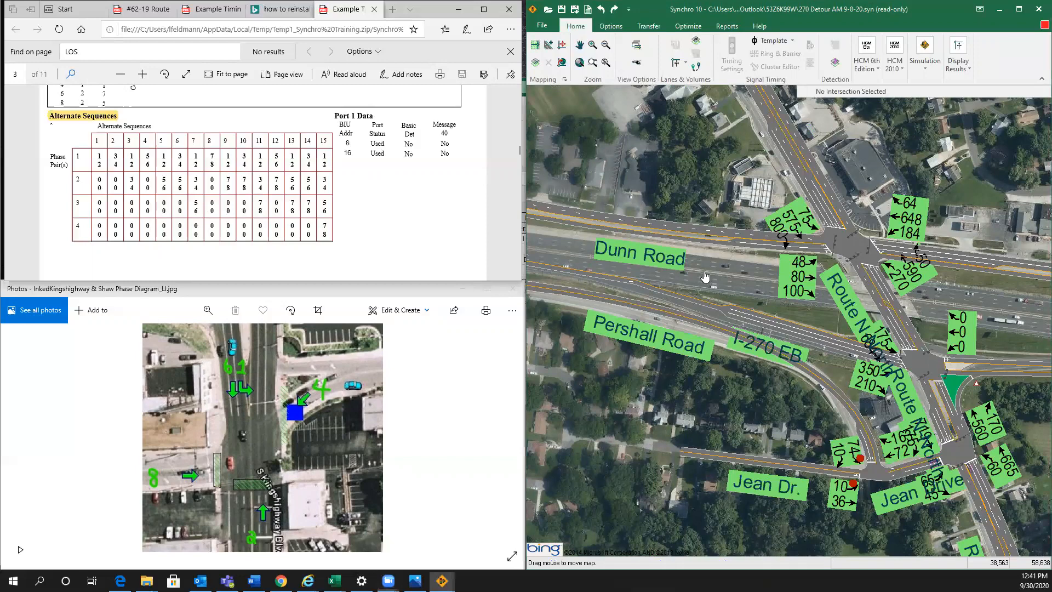
scroll(735, 273, "down", 5)
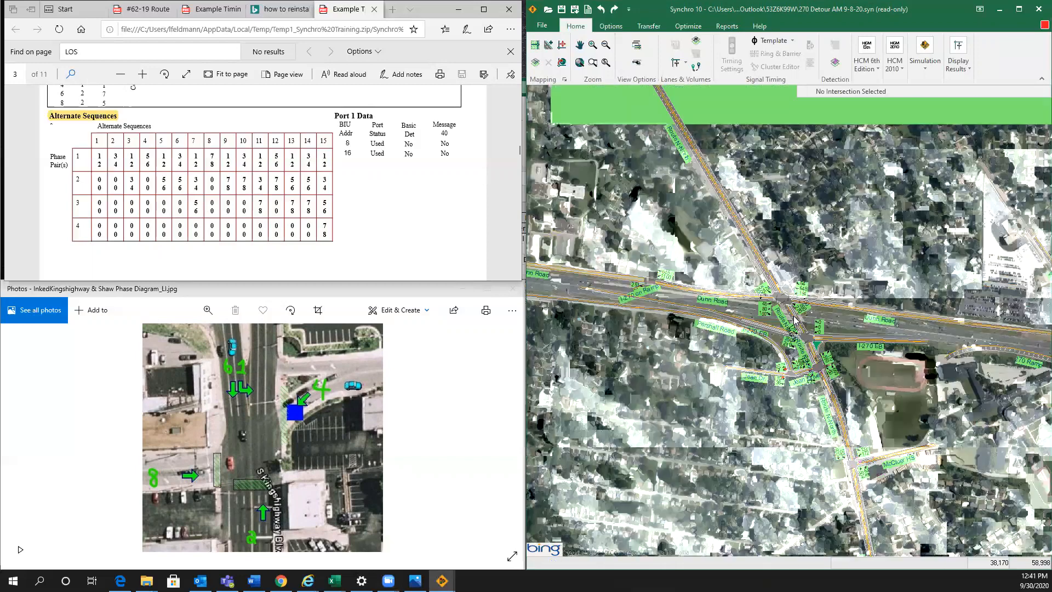
scroll(794, 316, "up", 4)
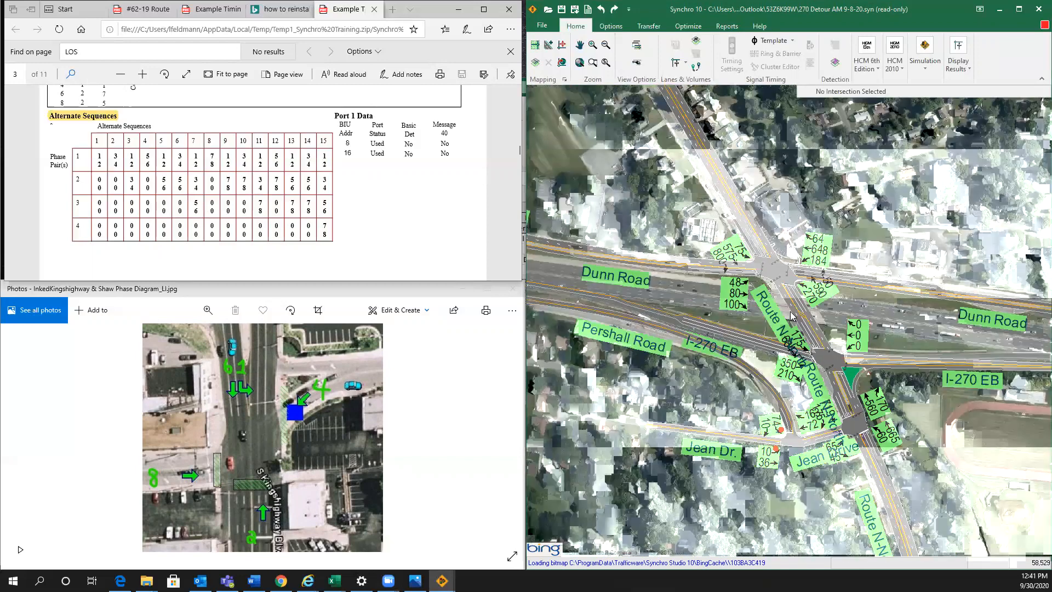
scroll(791, 316, "up", 1)
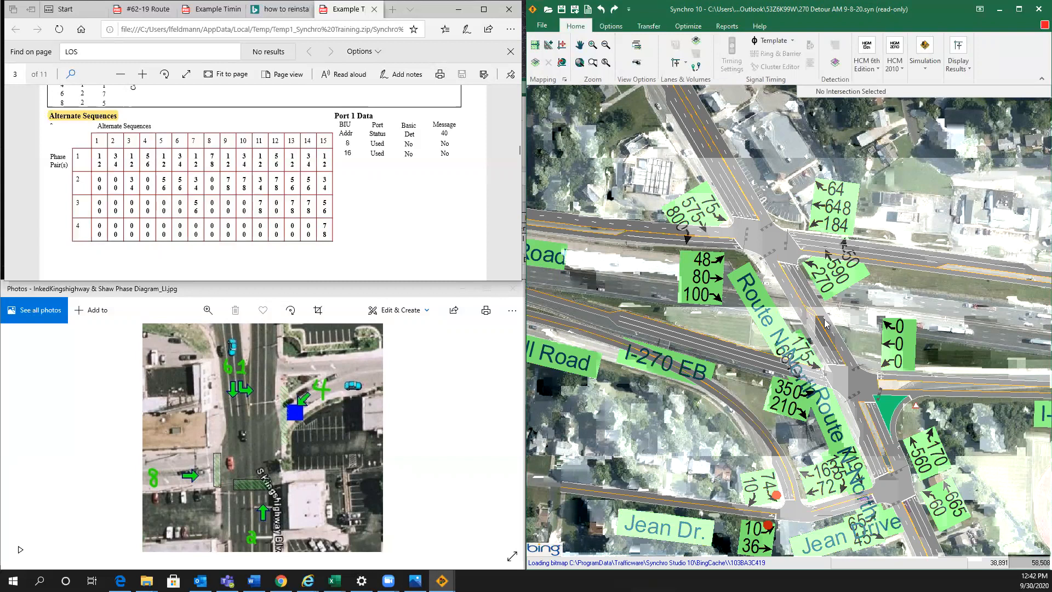
Open the time-space diagram from the Route N-North & Dunn Road intersection and set its flows to the 50th percentile.
left_click(808, 259)
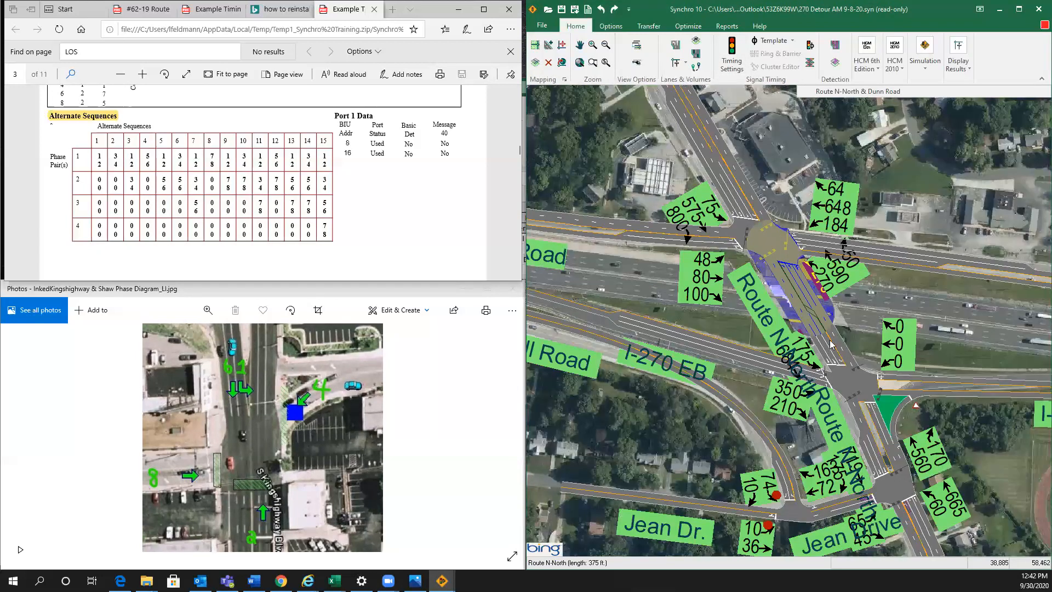
left_click(833, 344)
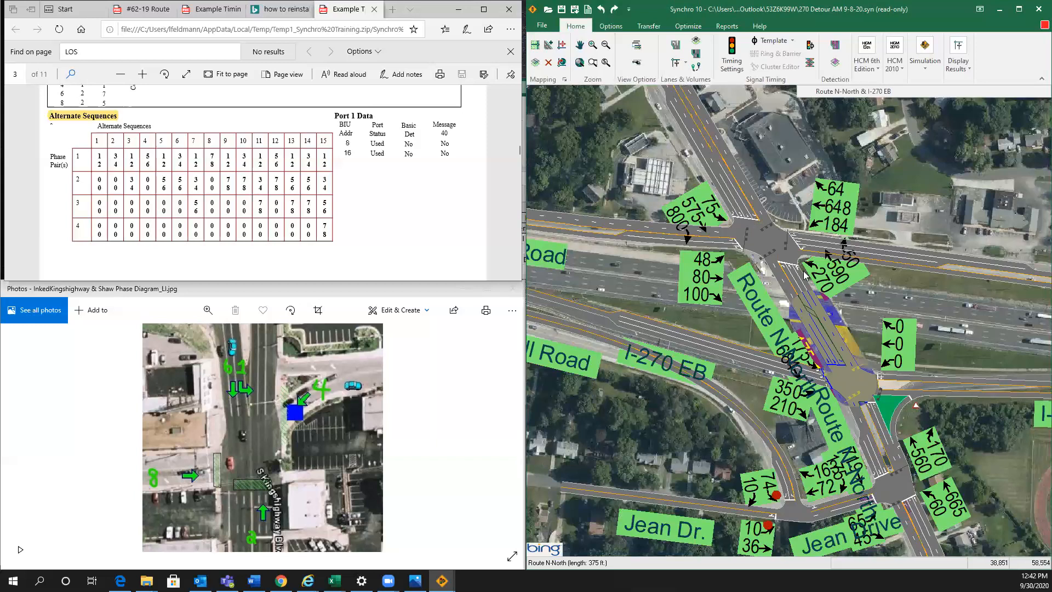
left_click(727, 165)
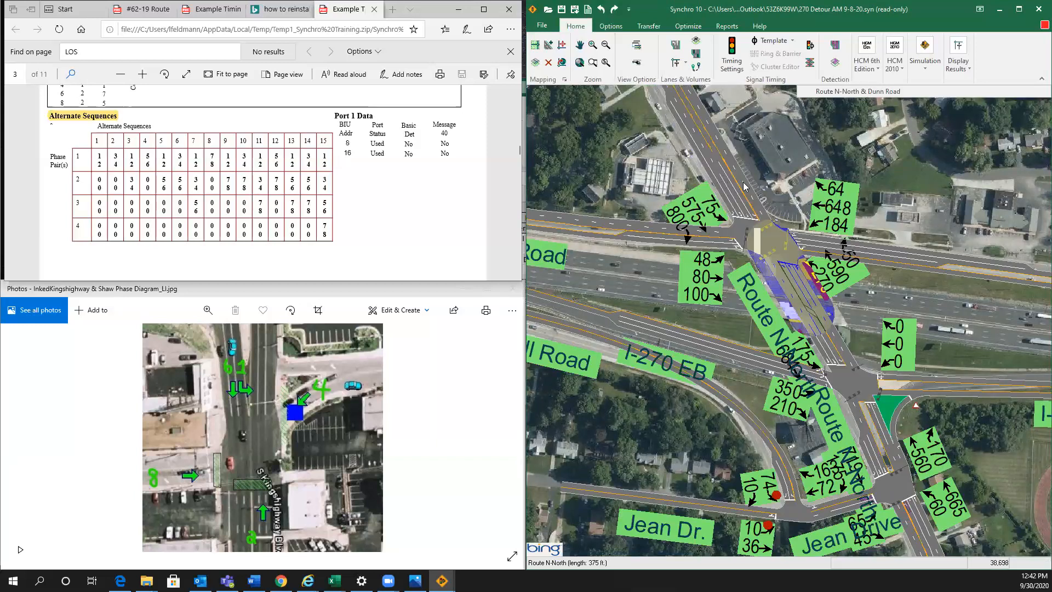
left_click(809, 64)
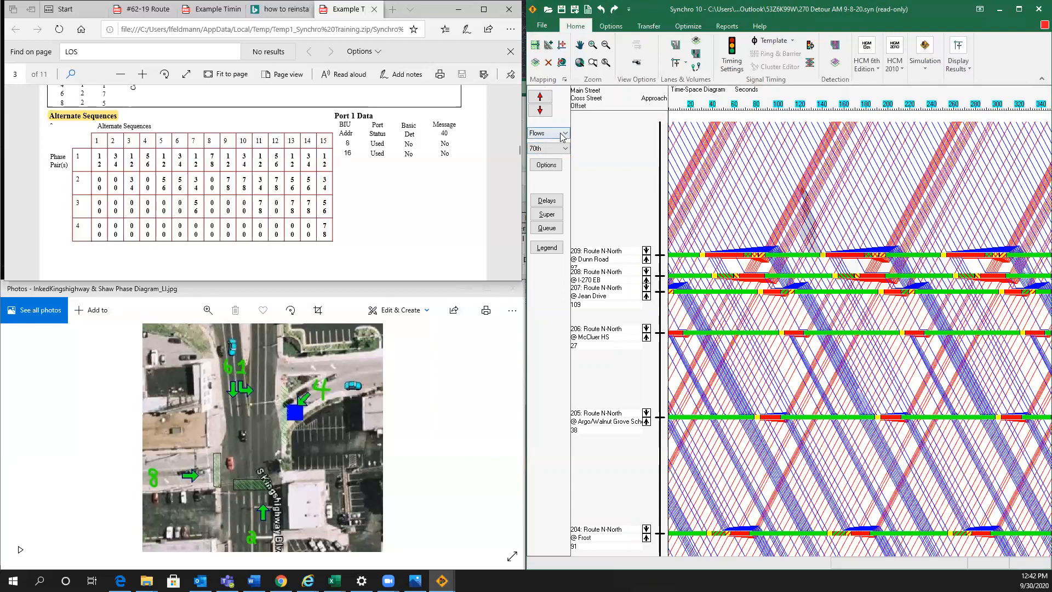
left_click(559, 150)
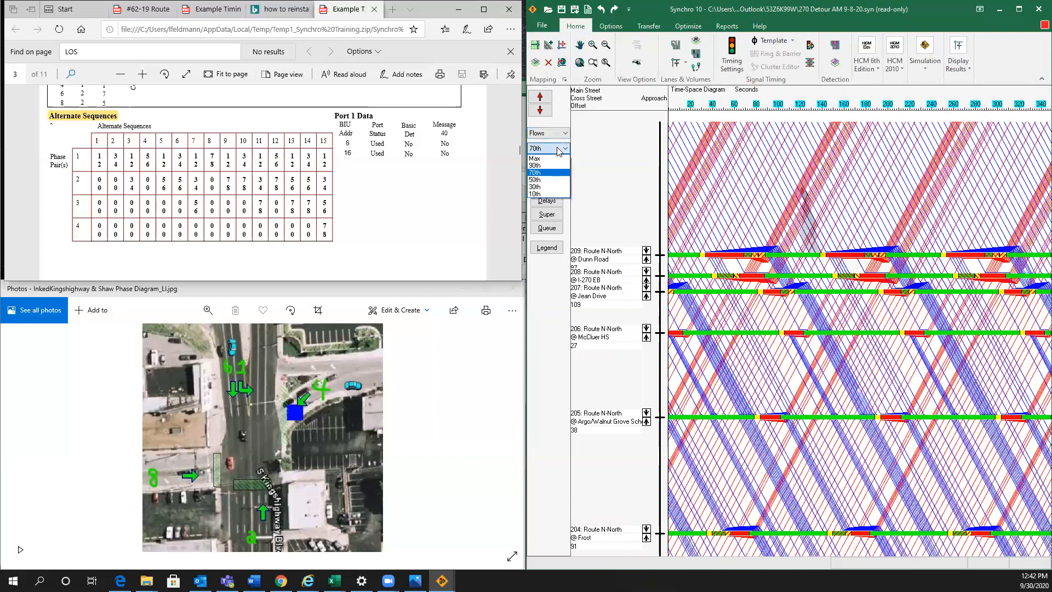
left_click(542, 180)
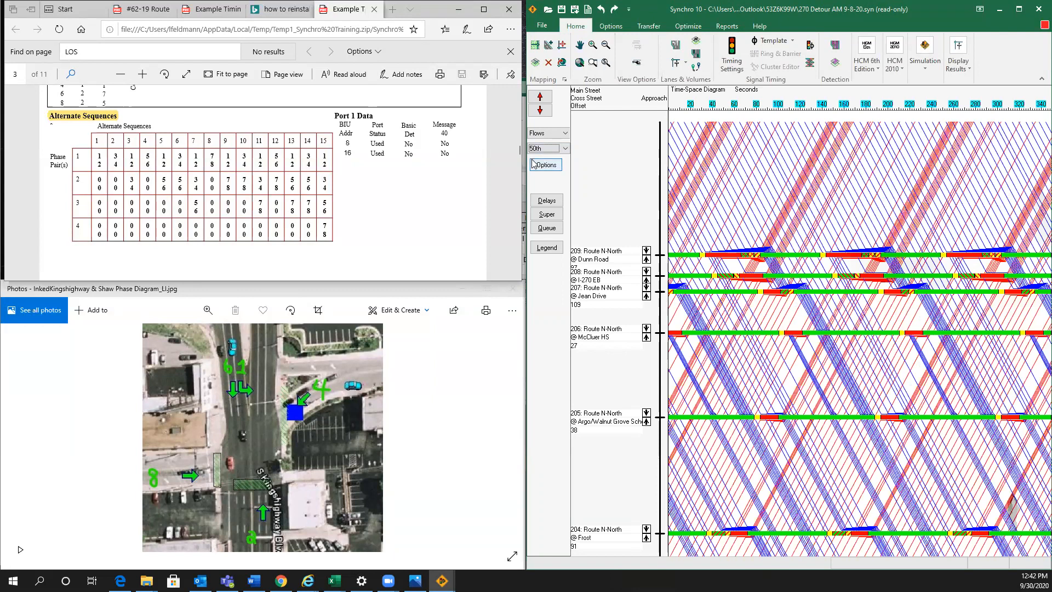
Switch the time-space diagram to 90th-percentile bands, display its legend and view the Route N-North bands down to January.
left_click(545, 149)
left_click(544, 162)
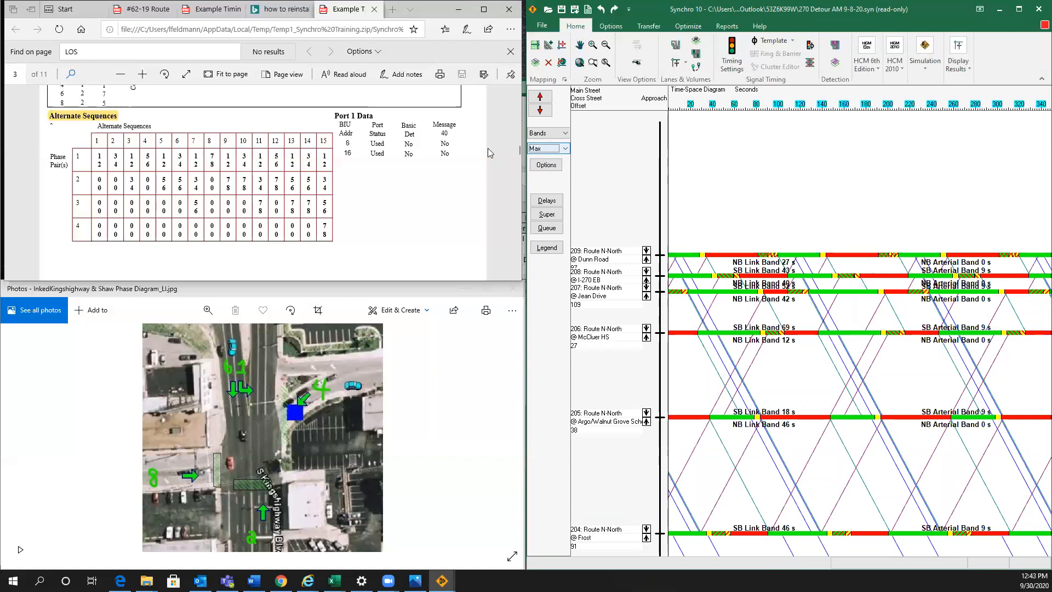
left_click(564, 149)
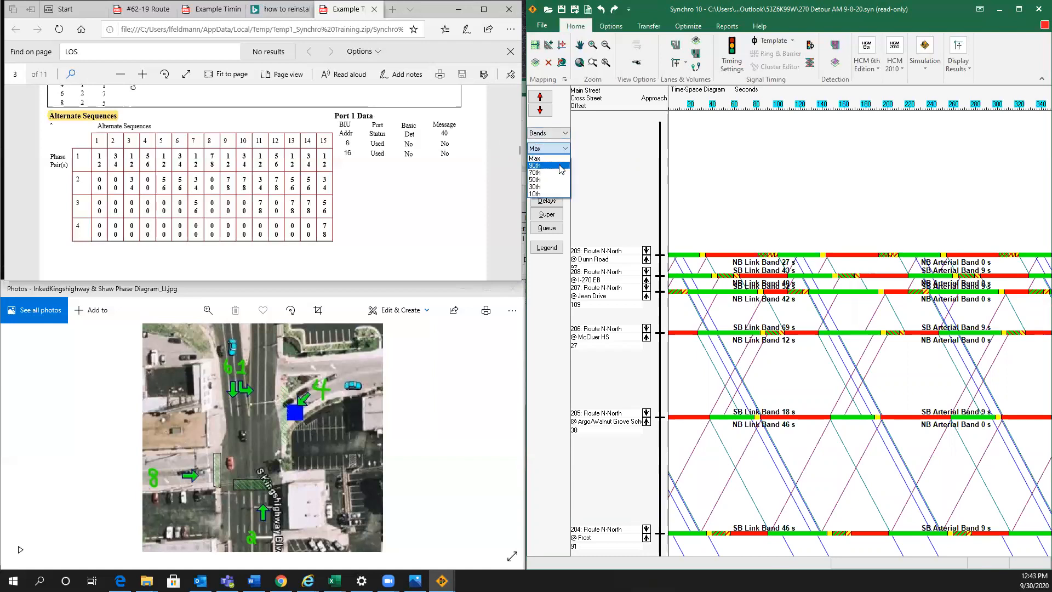
left_click(548, 165)
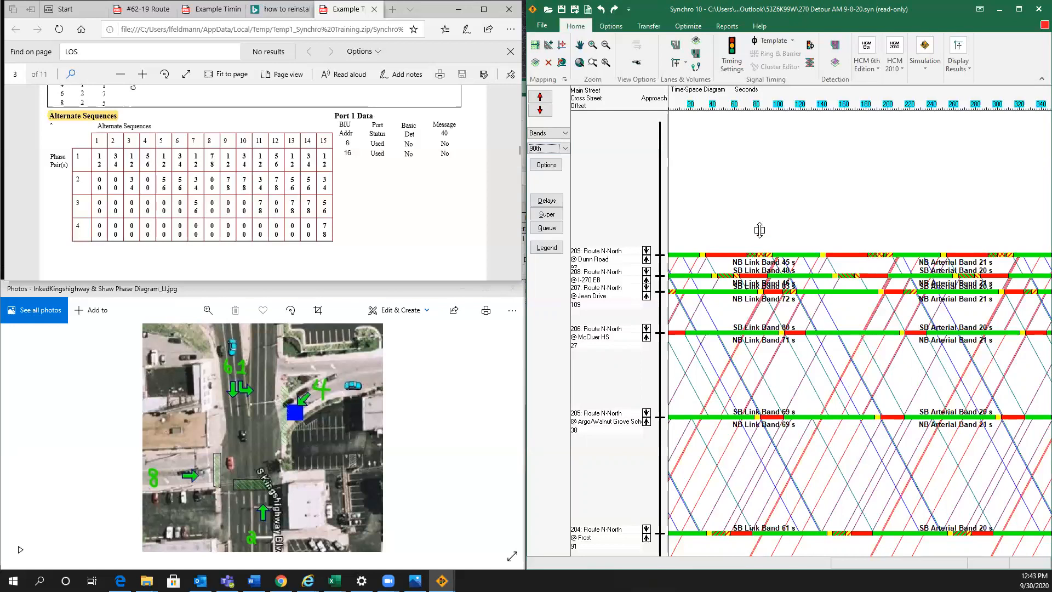
left_click(547, 247)
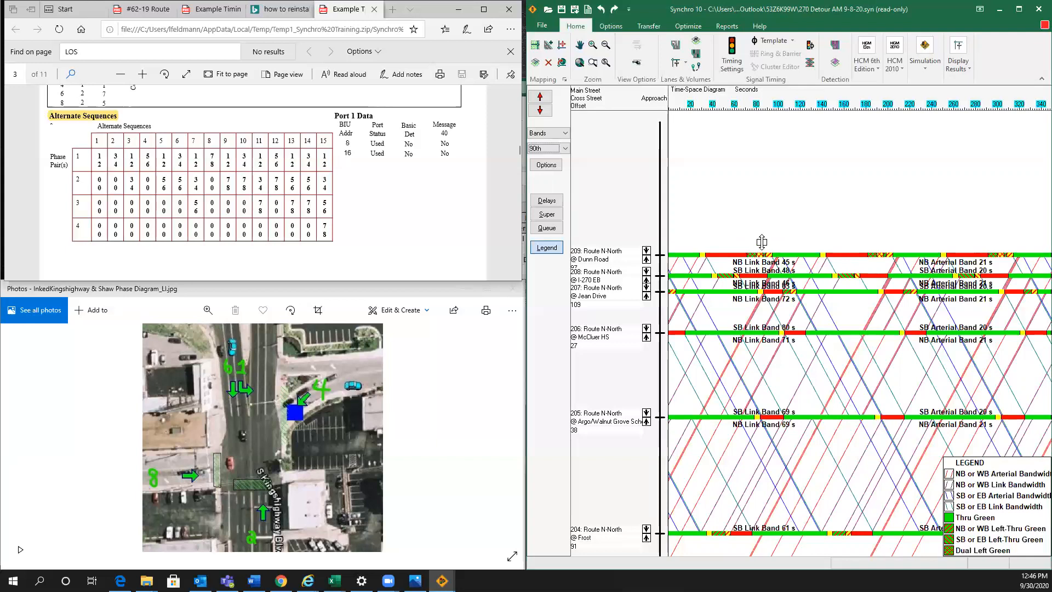
scroll(805, 362, "down", 3)
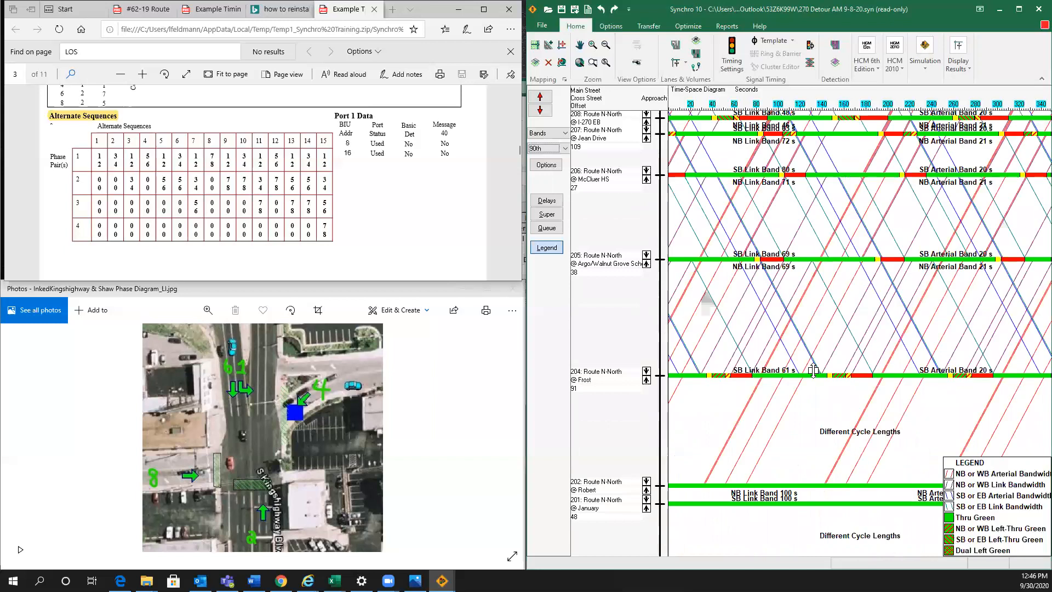
scroll(814, 371, "up", 3)
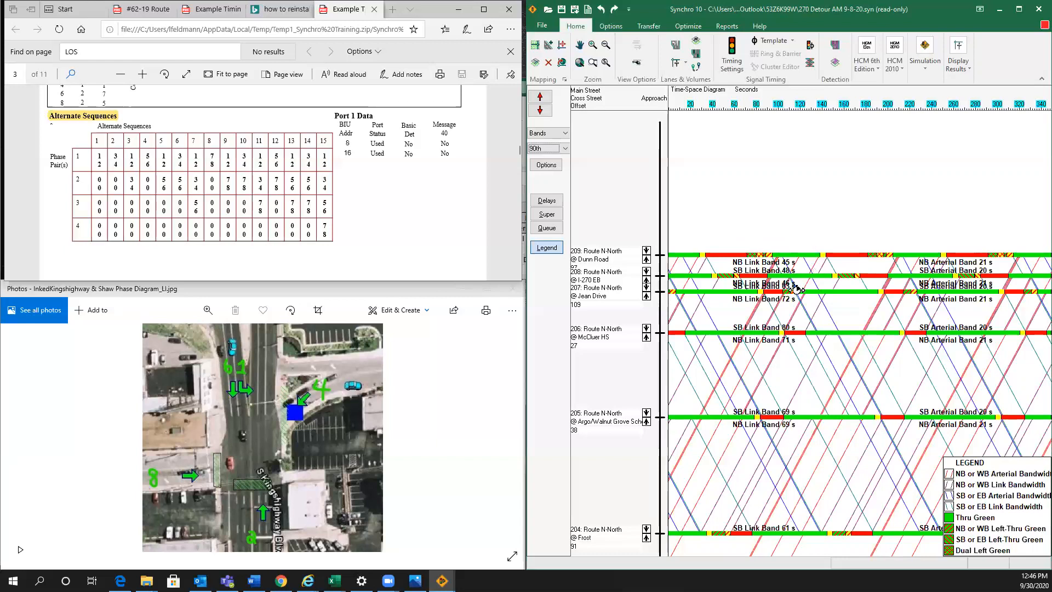
Shift the Route N-North & I-270 EB signal's offset in the time-space diagram to 106 s.
left_click_drag(797, 275, 764, 282)
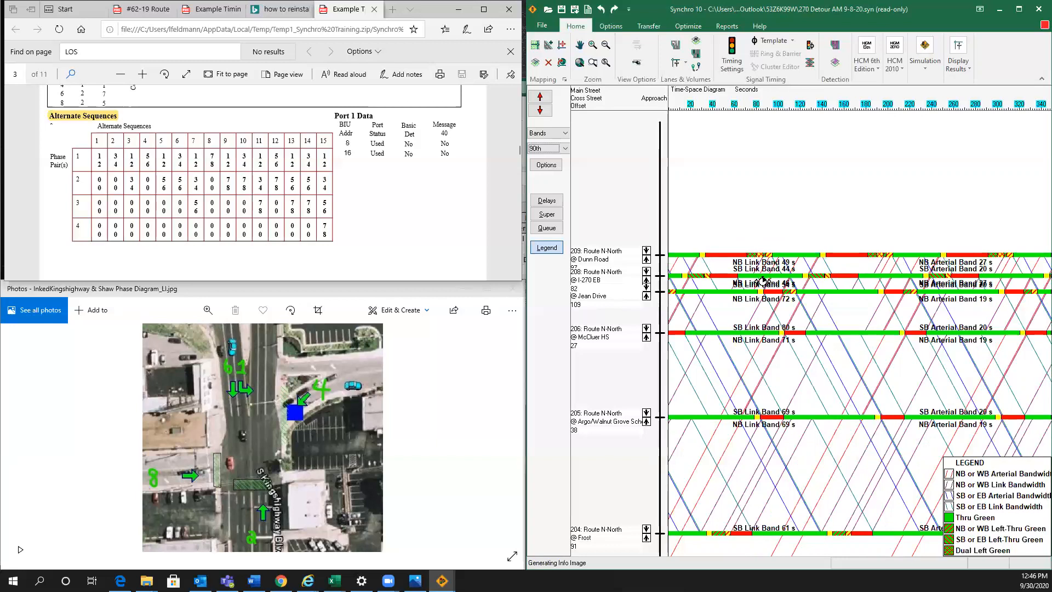
left_click_drag(763, 282, 789, 278)
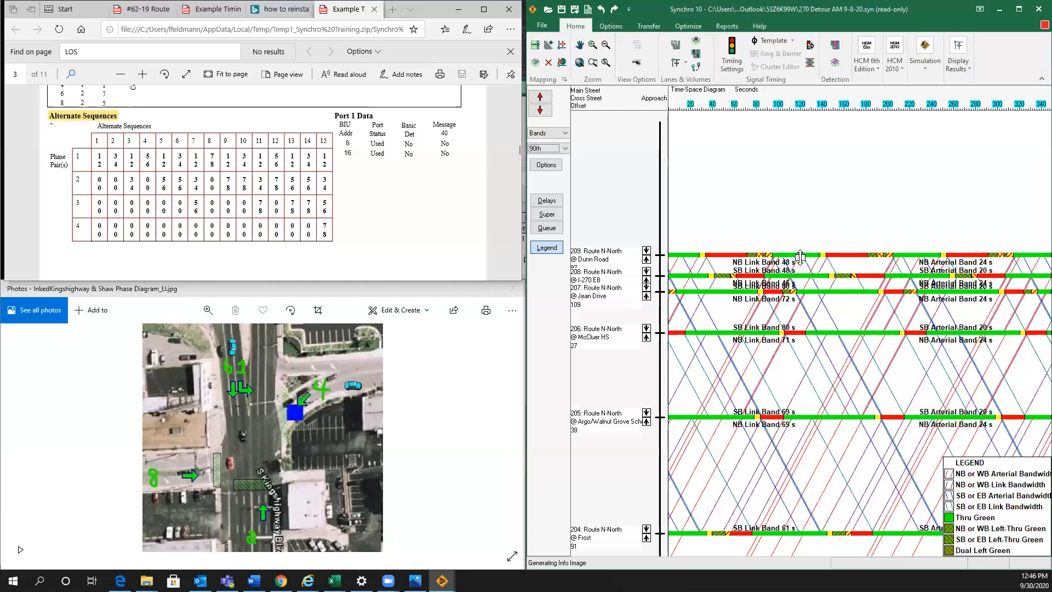
In the Route N-North & Dunn Road timing settings, adjust the splits to 42 s for northbound through and 18 s for eastbound.
left_click(534, 46)
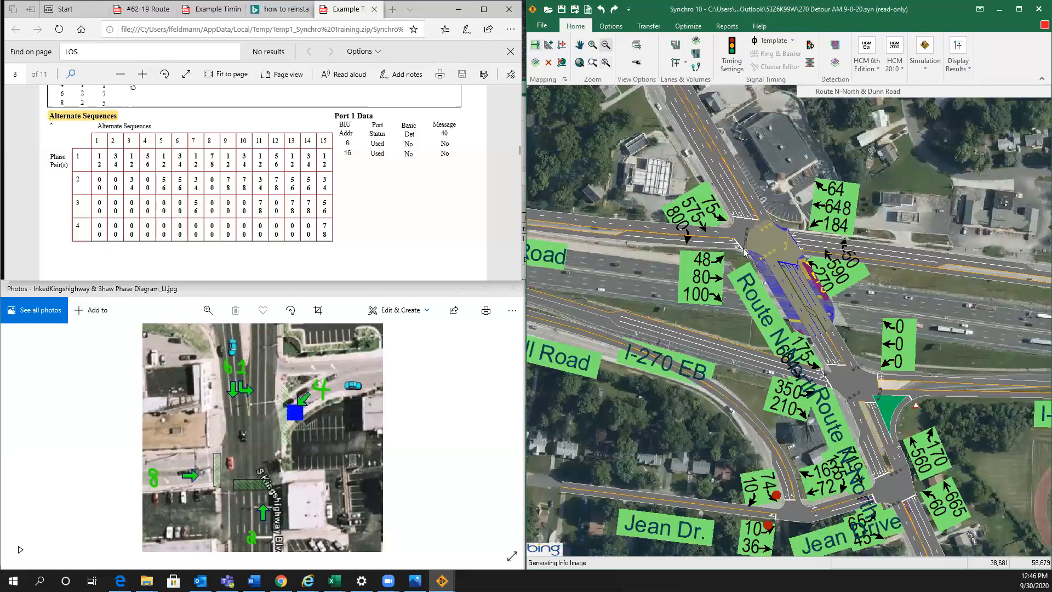
right_click(769, 239)
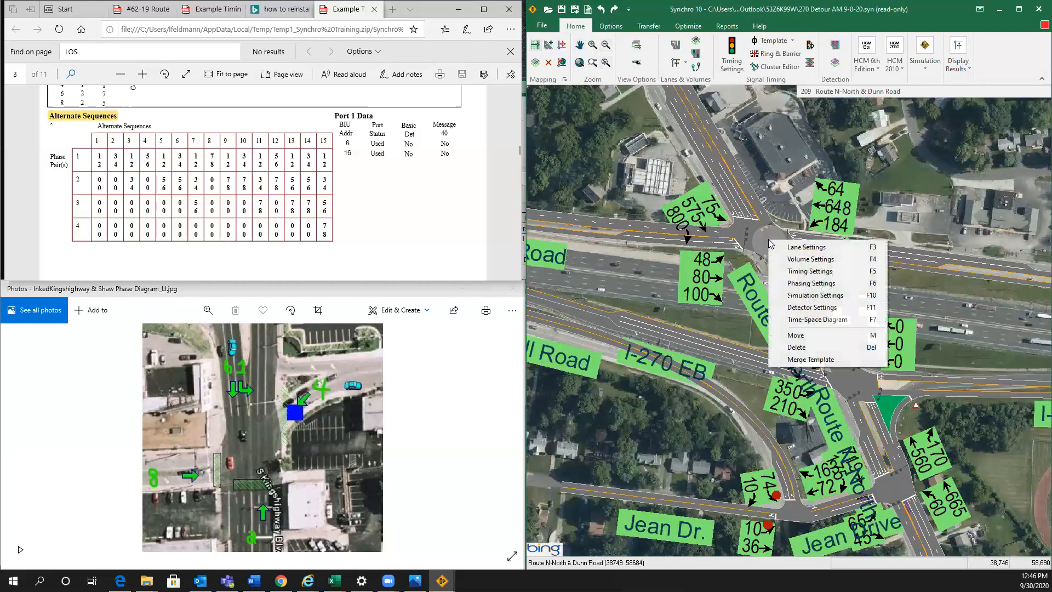
left_click(786, 272)
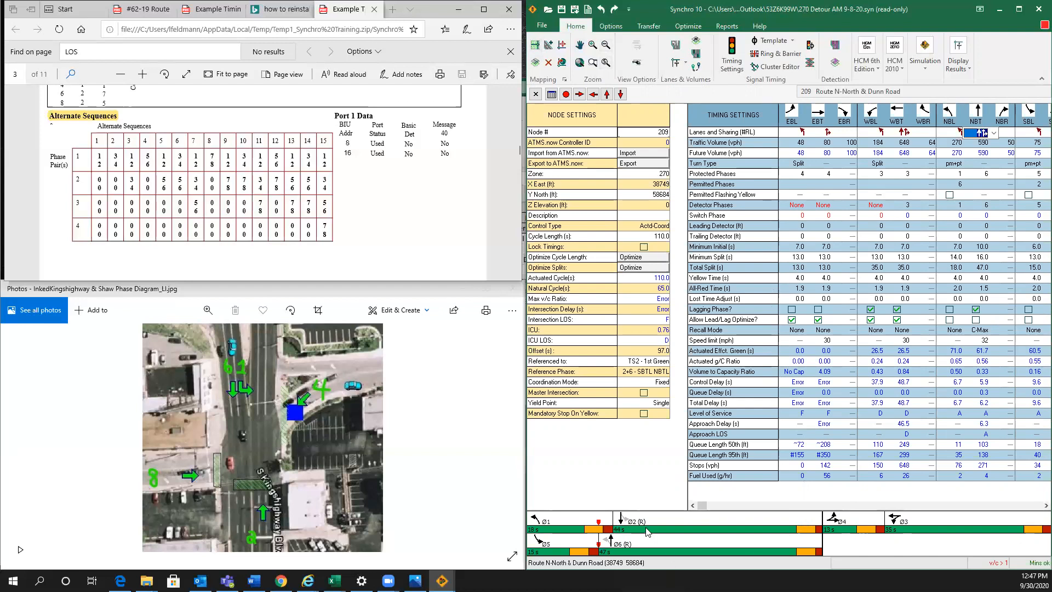
key("ctrl+s")
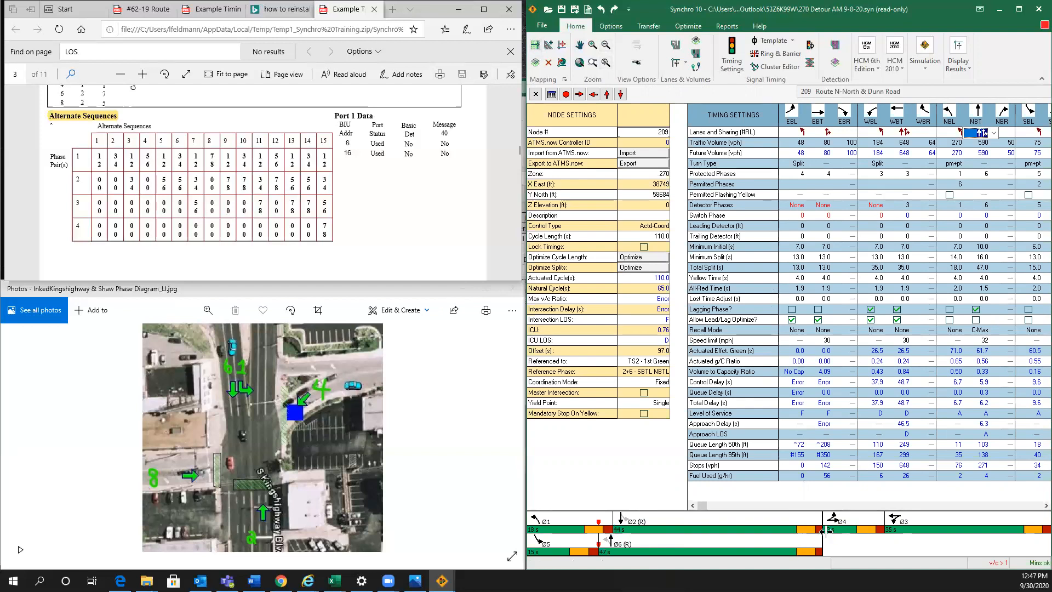
mouse_move(613, 529)
left_mouse_down()
mouse_move(599, 529)
mouse_move(613, 533)
left_mouse_up()
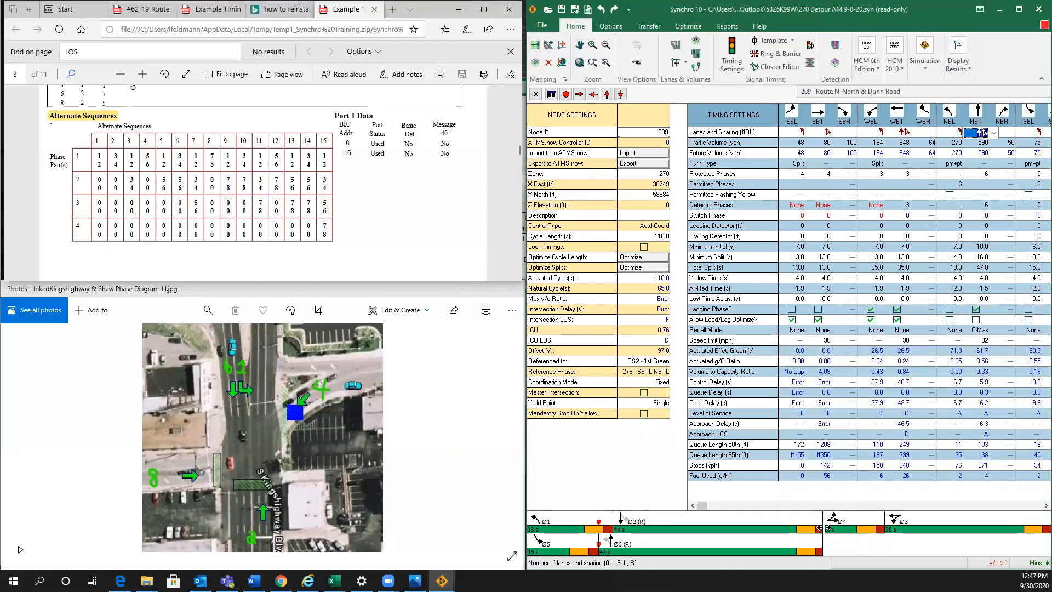
left_click_drag(819, 529, 830, 530)
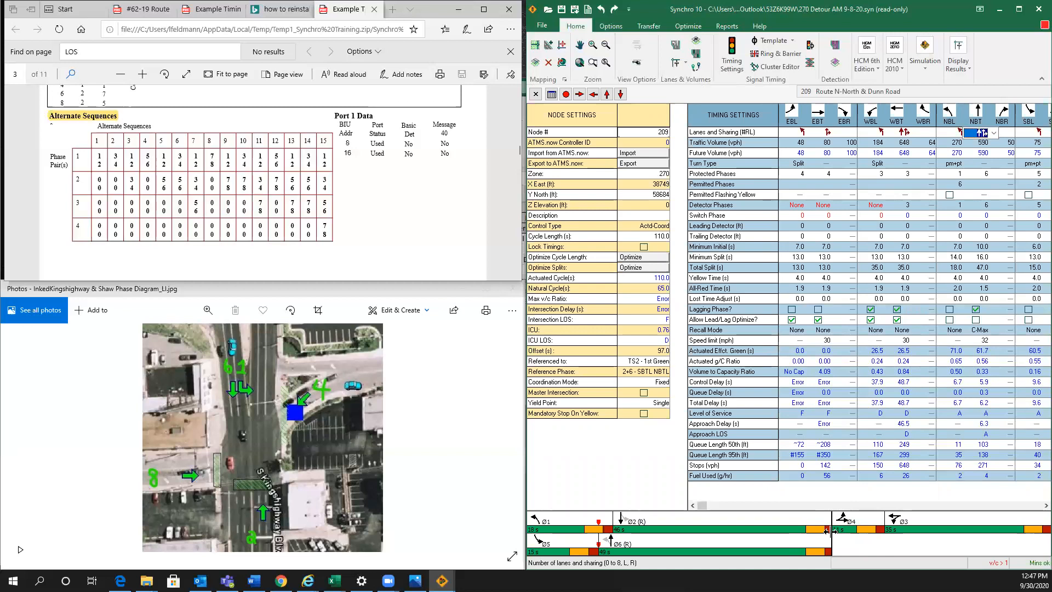
left_click_drag(828, 532, 814, 535)
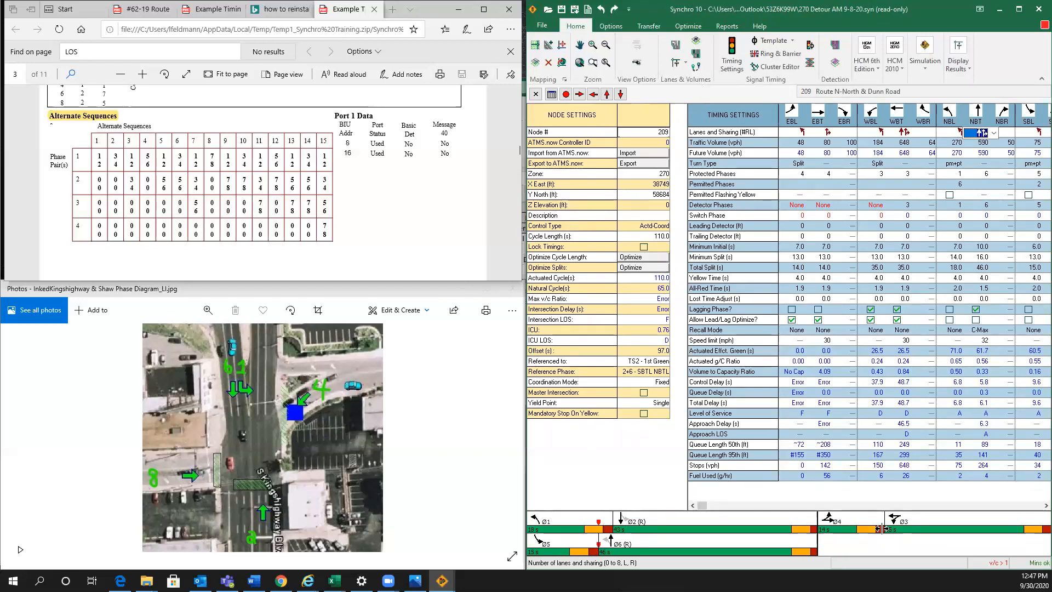
left_click_drag(881, 529, 889, 527)
mouse_move(814, 540)
left_mouse_down()
mouse_move(830, 540)
mouse_move(783, 539)
mouse_move(798, 540)
left_mouse_up()
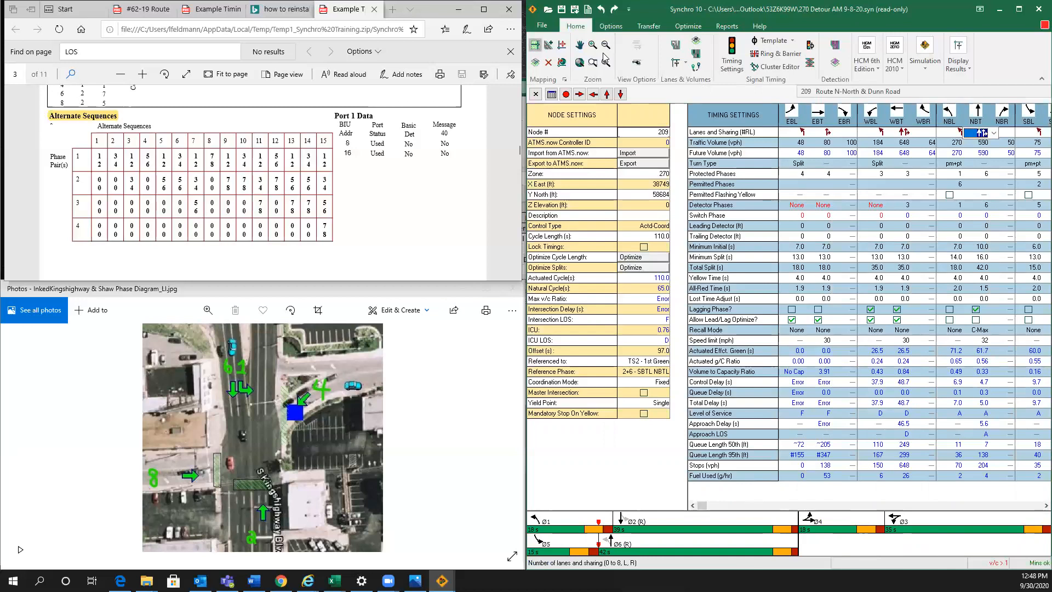
Examine the Route N-North corridor down to Argo/Walnut Grove School, and the phasing settings of the I-270 EB intersection.
key("F2")
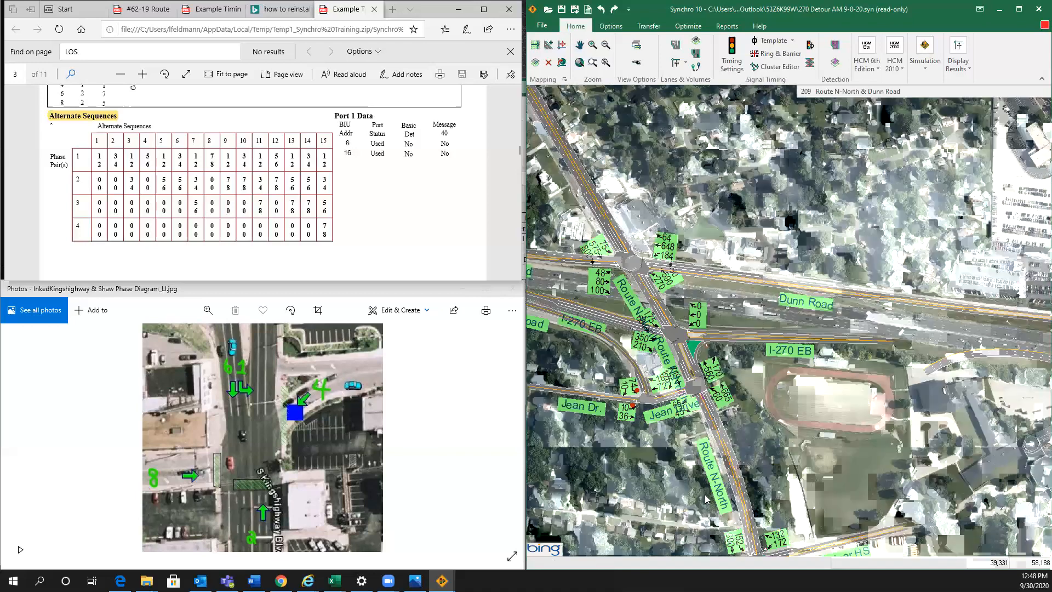
middle_click_drag(766, 395, 823, 277)
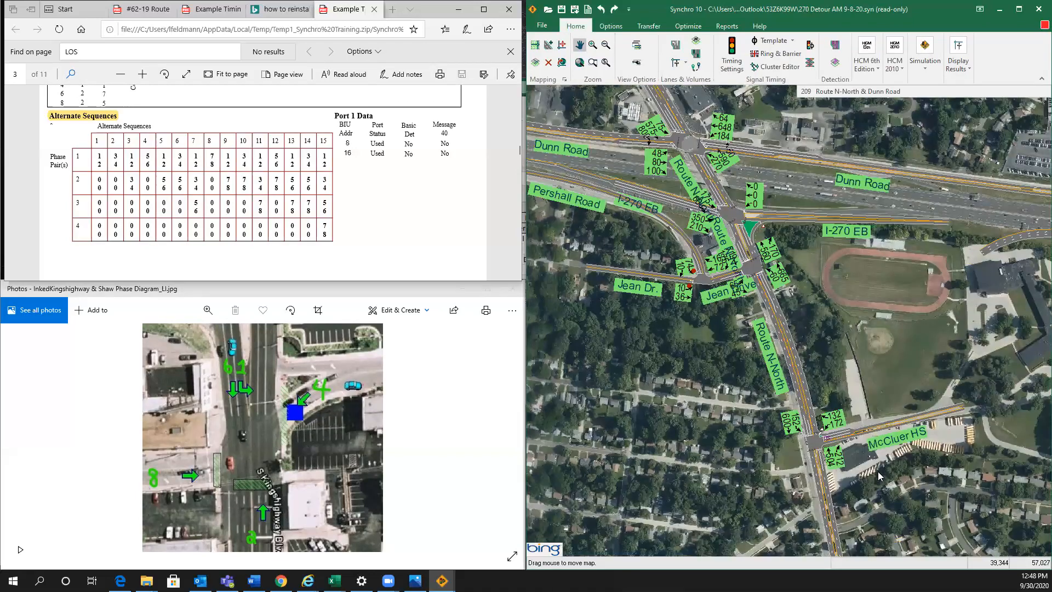
middle_click_drag(817, 464, 791, 335)
scroll(764, 347, "down", 2)
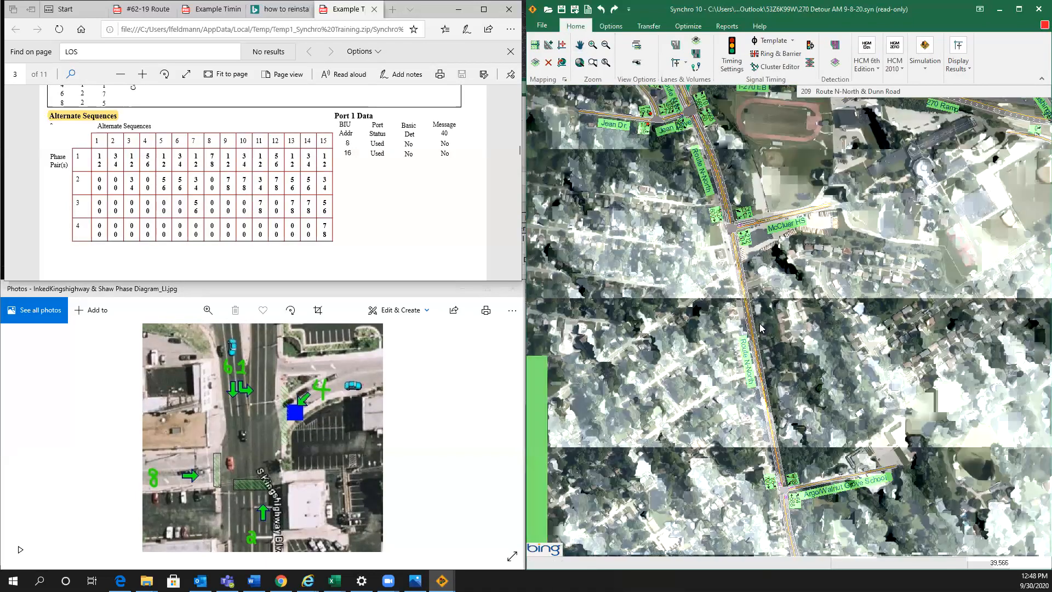
middle_click_drag(755, 309, 771, 351)
scroll(764, 330, "up", 3)
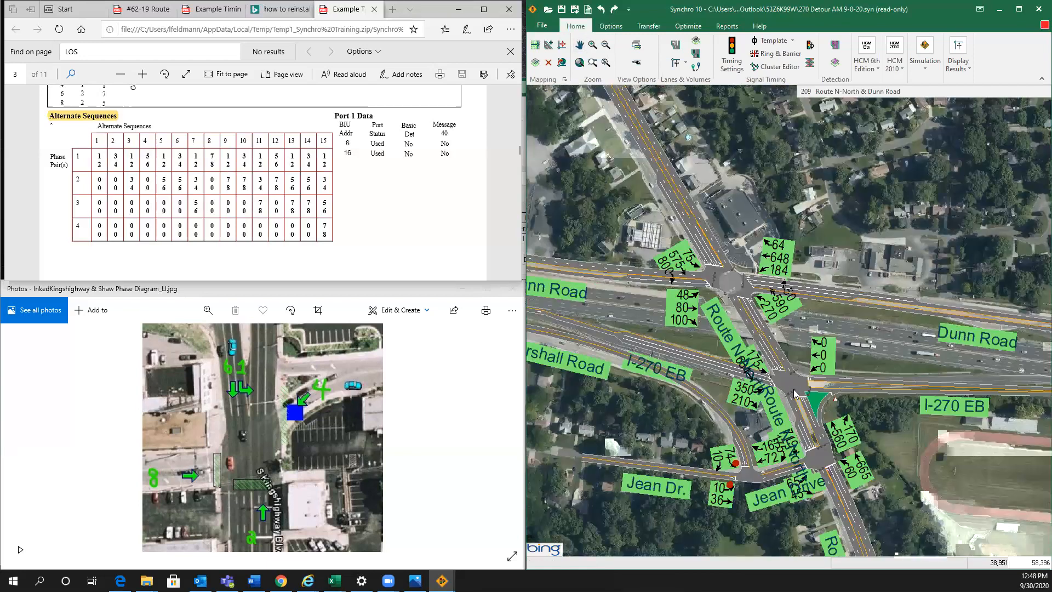
right_click(795, 390)
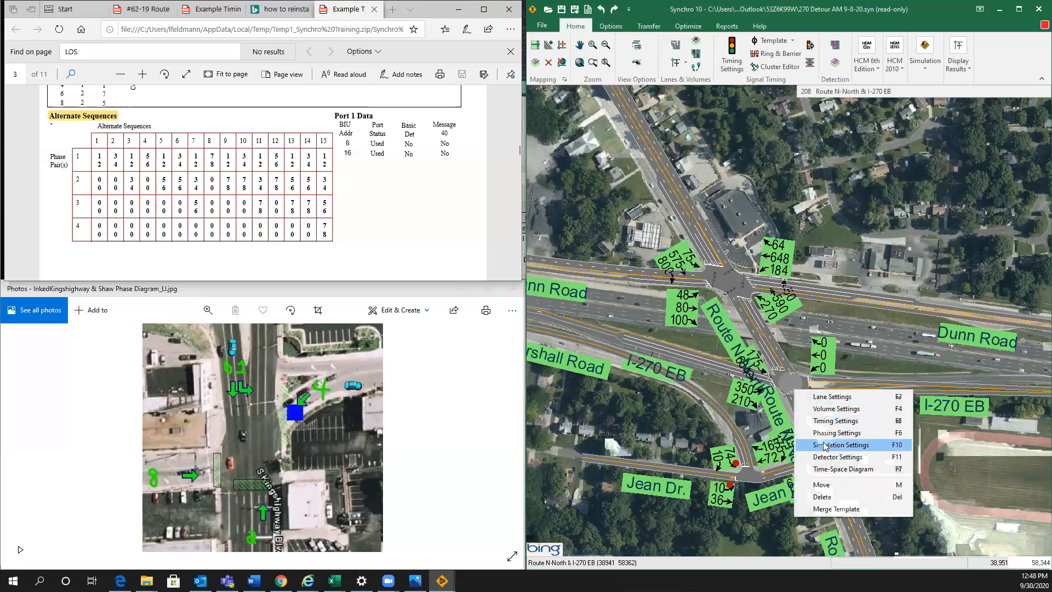
left_click(830, 433)
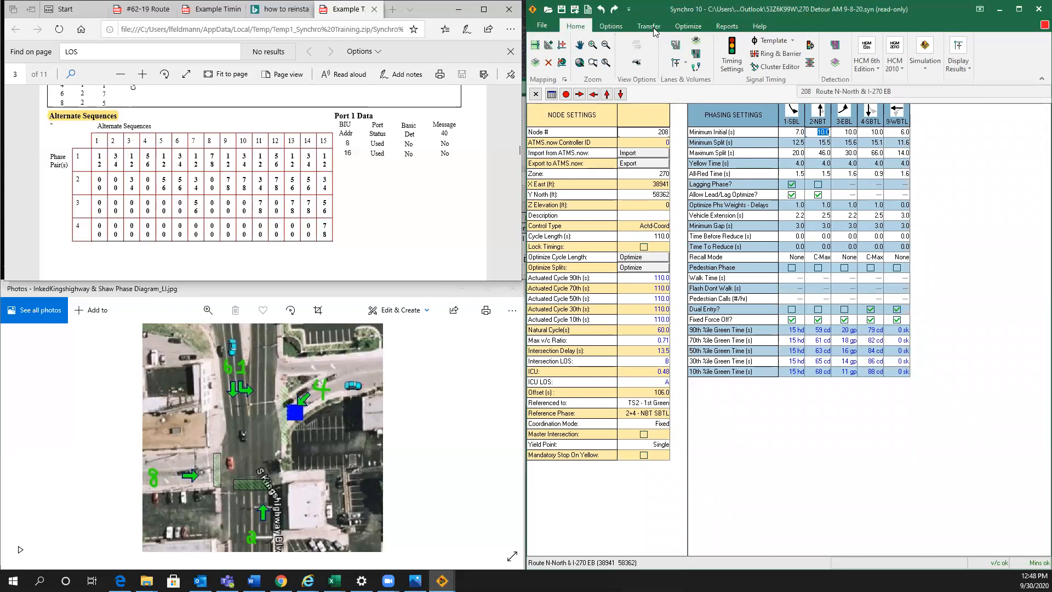
key("F2")
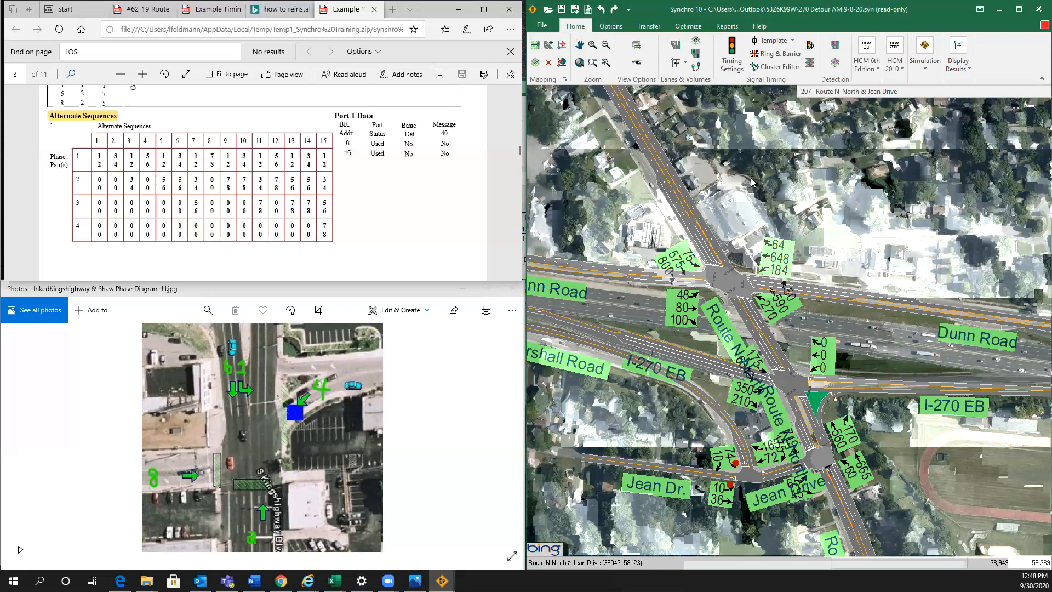
Check the Cluster Editor and the phasing settings for the Route N-North & Jean Drive intersection.
left_click(763, 66)
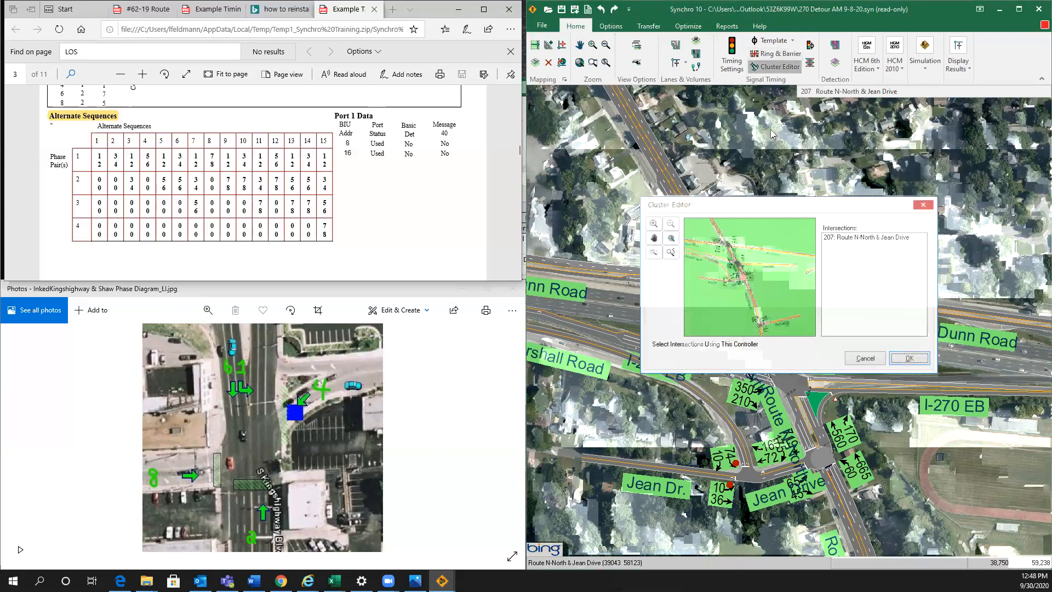
left_click(924, 205)
scroll(877, 462, "down", 4)
scroll(738, 356, "down", 2)
scroll(761, 331, "up", 3)
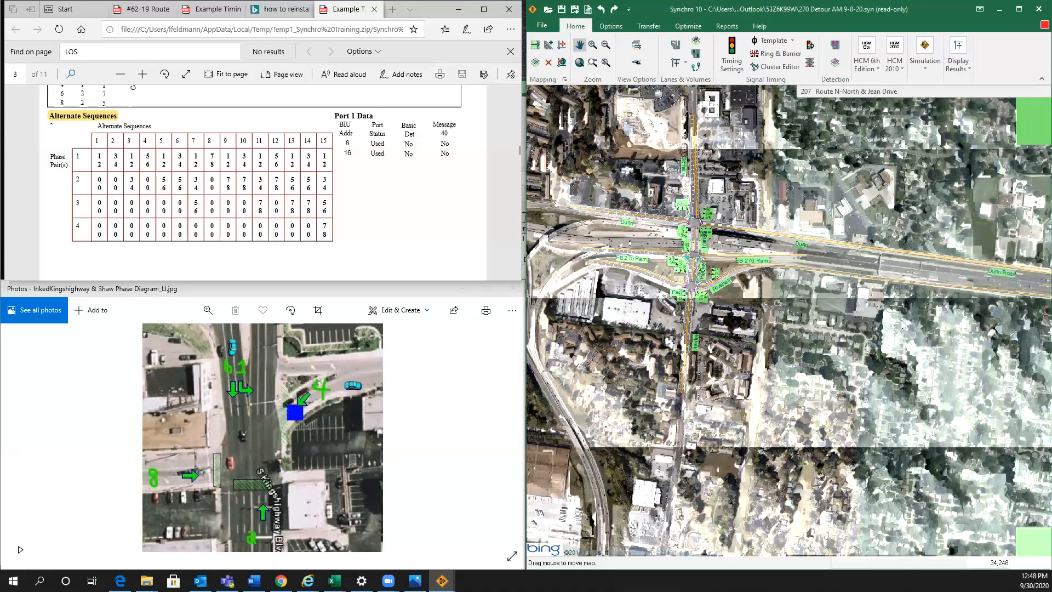
right_click(933, 324)
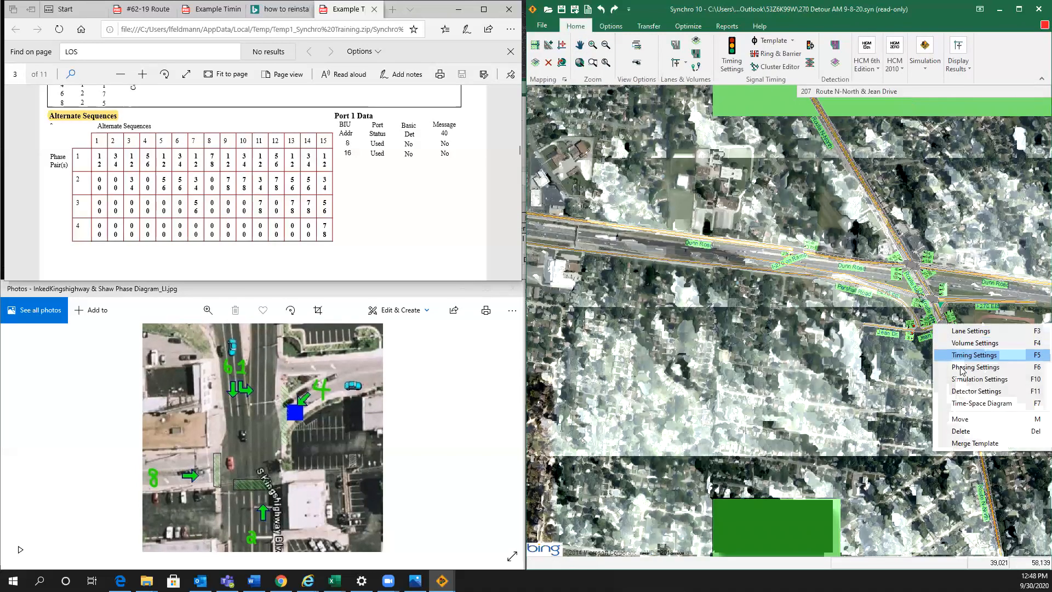
left_click(960, 367)
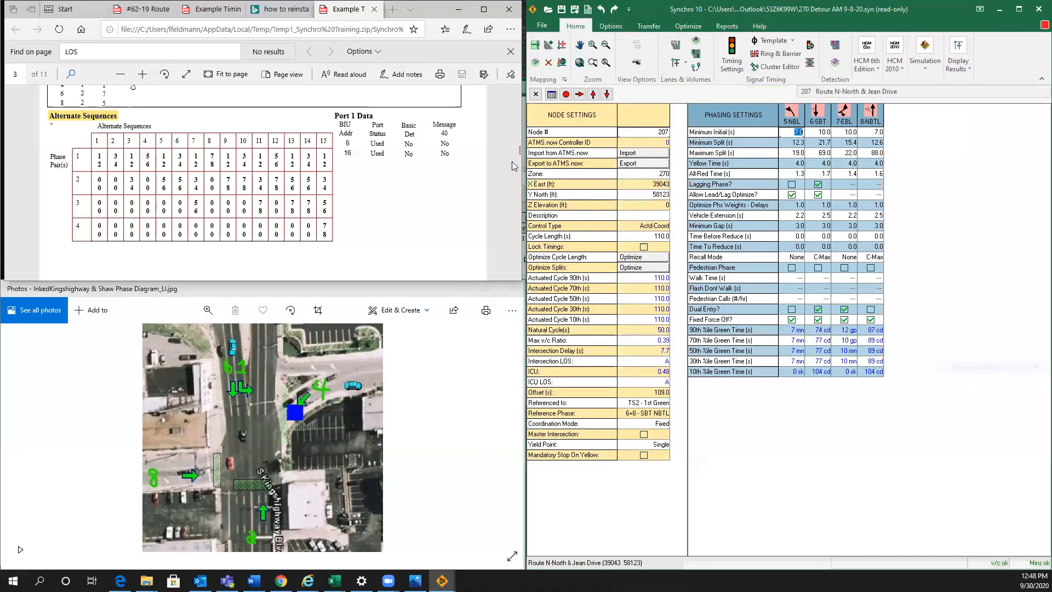
left_click(537, 95)
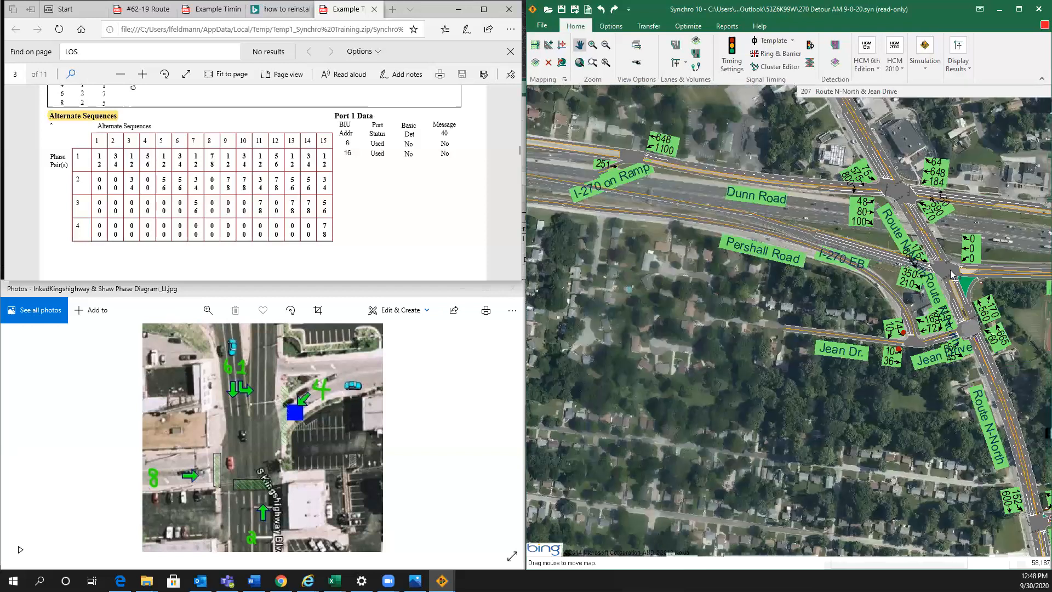
View the ring-and-barrier design and the controller cluster of the Route N-North & I-270 EB intersection.
left_click(775, 53)
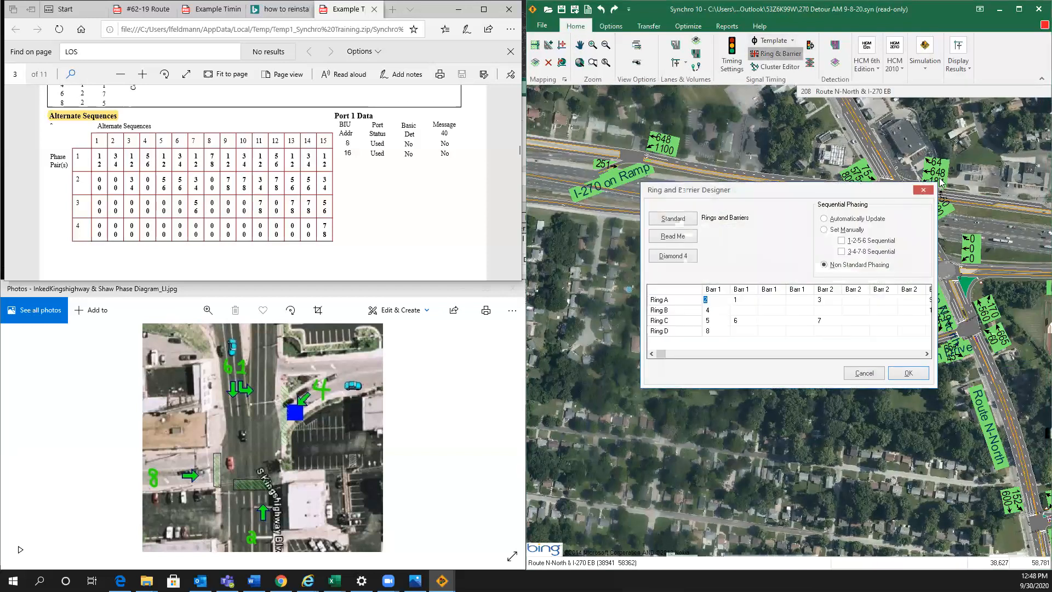
left_click(781, 66)
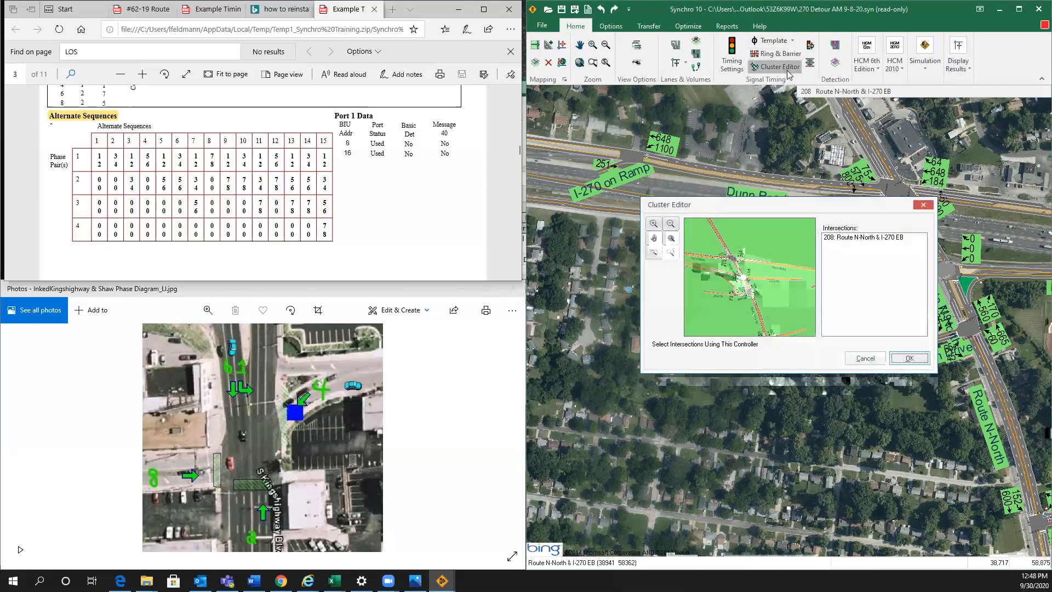
left_click(930, 202)
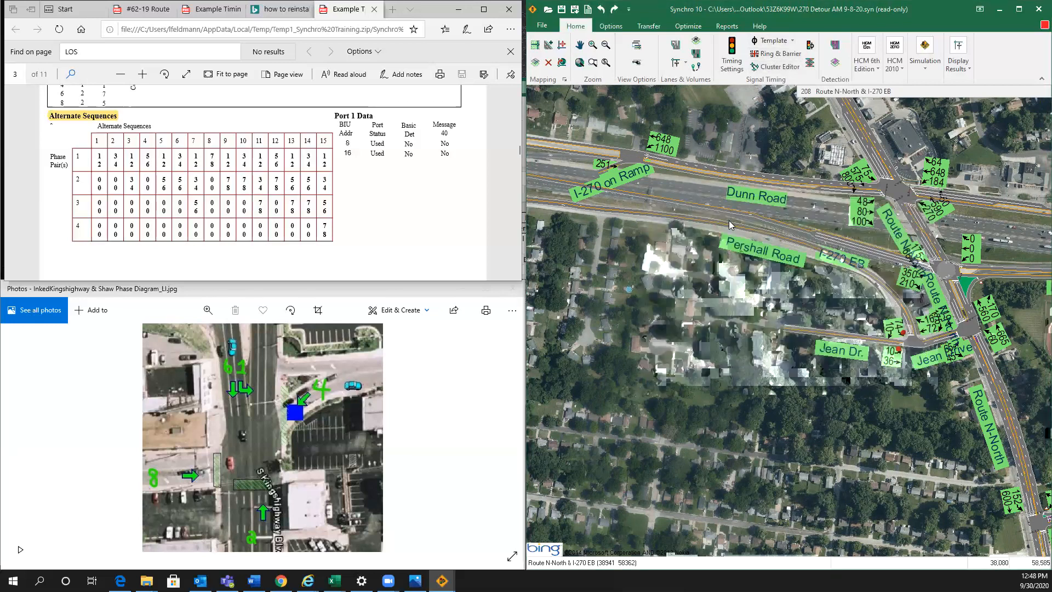
Examine the Route N-North corridor between Dunn Road and McCluer HS, and select the Route N-North & Jean Drive intersection.
middle_click_drag(843, 220, 600, 242)
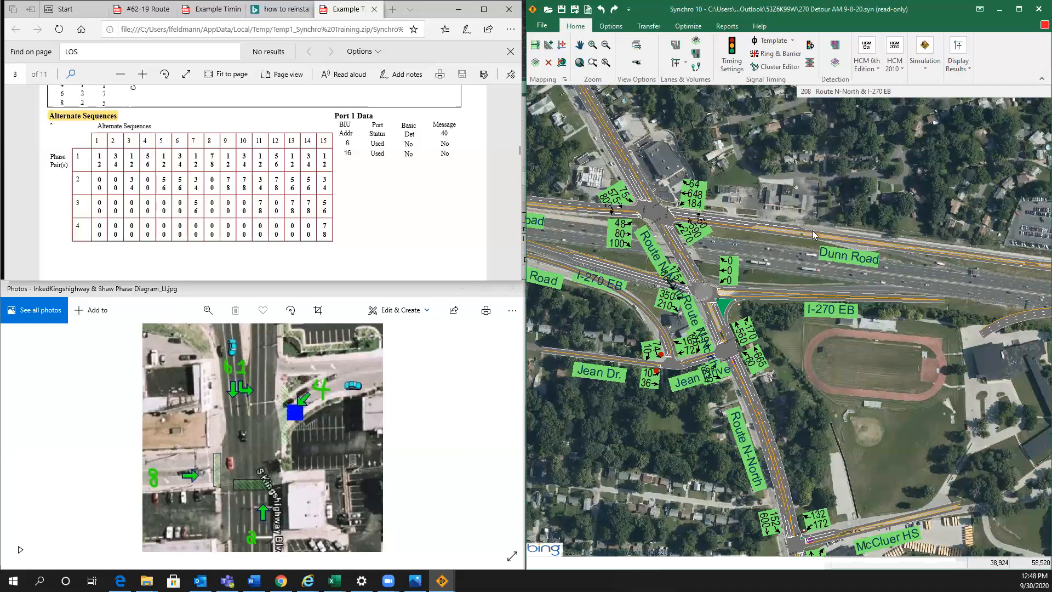
middle_click_drag(796, 323, 841, 302)
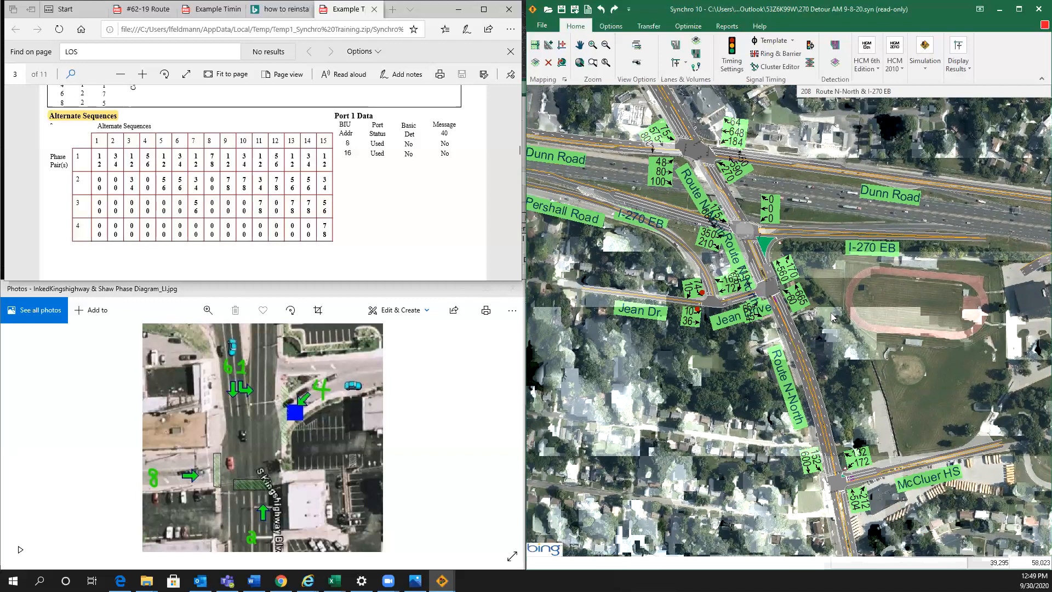
key("ctrl+s")
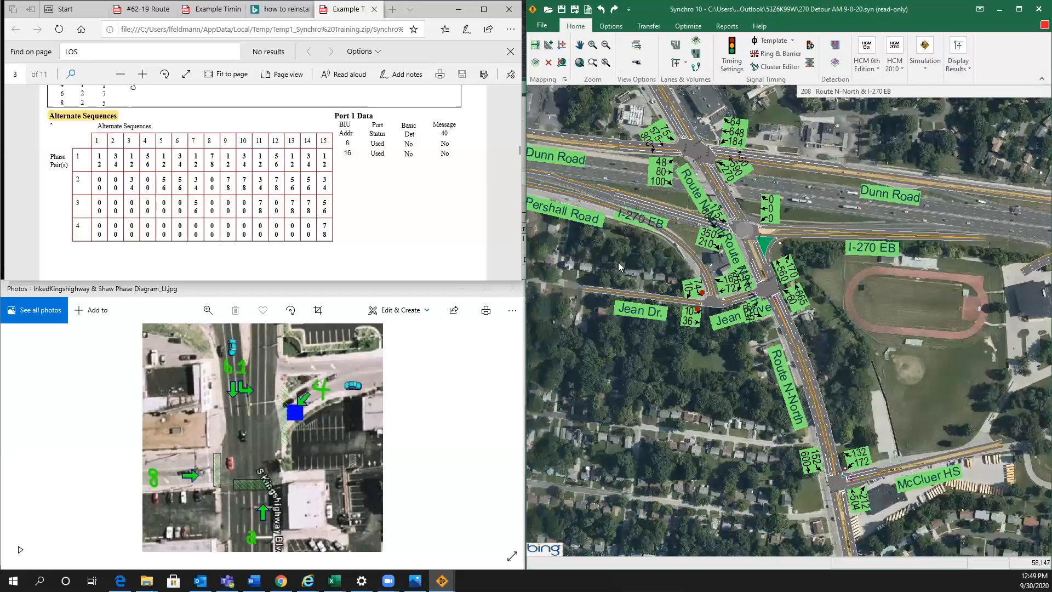
left_click(770, 288)
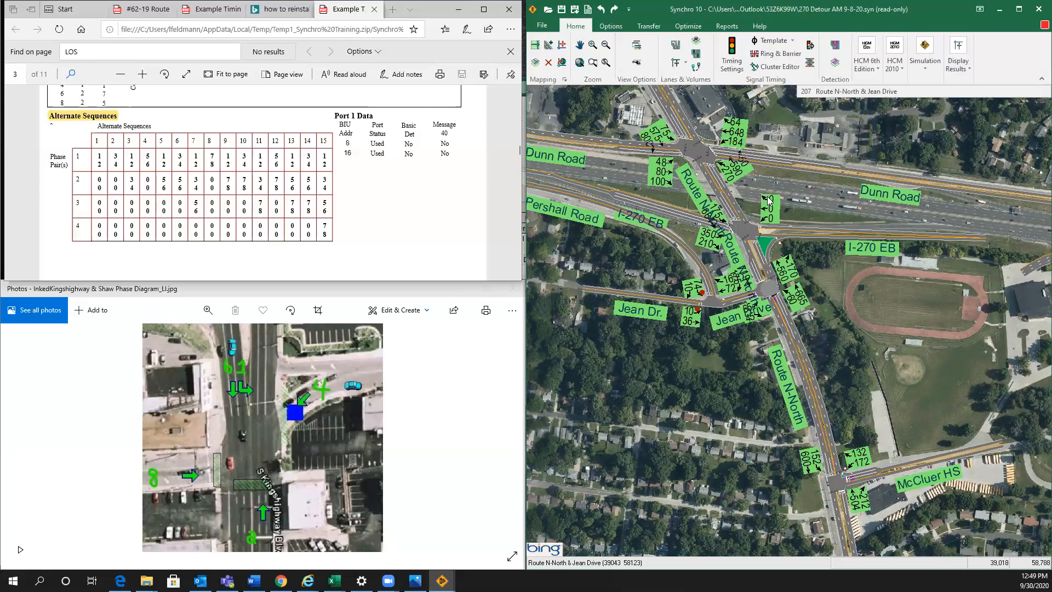
Locate the Lynnhaven interchange in the network and check the controller cluster of the Dunn Rd & Lynnhaven intersection.
scroll(844, 356, "down", 3)
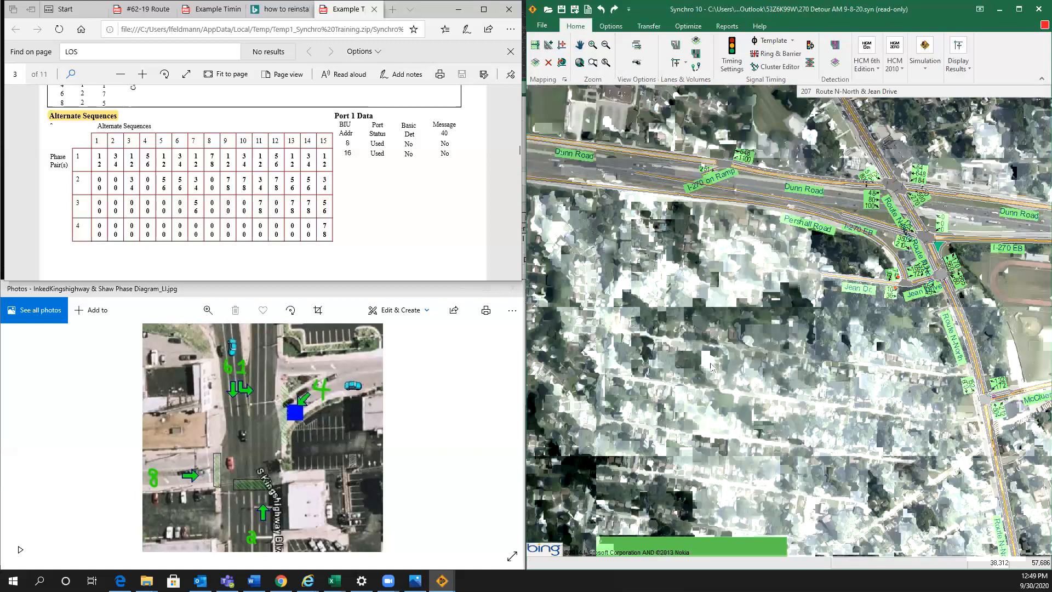
scroll(711, 368, "down", 2)
middle_click_drag(622, 313, 757, 316)
middle_click_drag(553, 275, 959, 272)
middle_click_drag(598, 268, 706, 277)
middle_click_drag(722, 133, 651, 340)
middle_click_drag(714, 218, 692, 264)
scroll(692, 264, "up", 5)
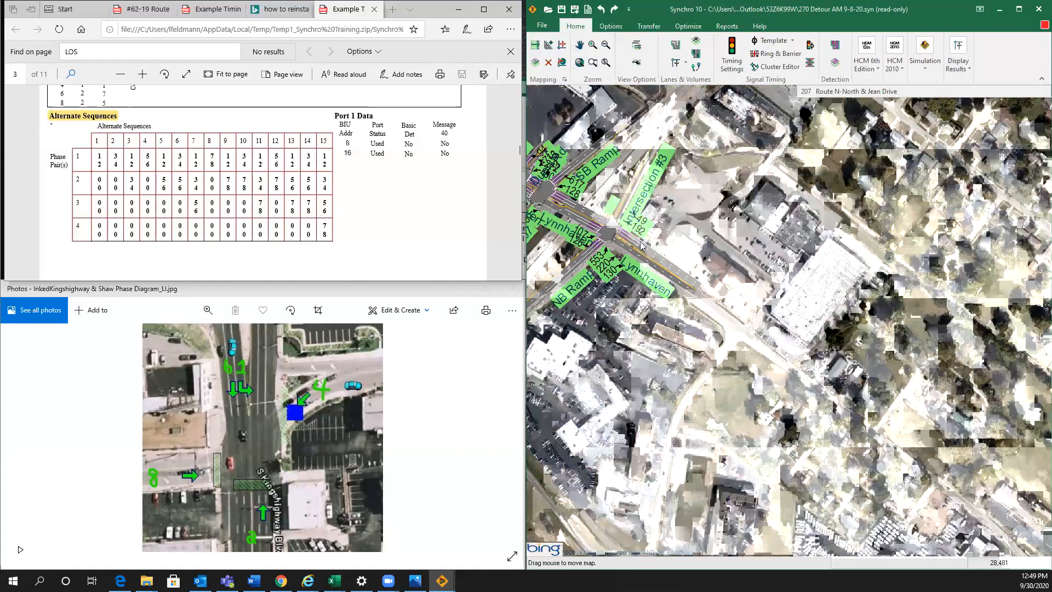
left_click(777, 66)
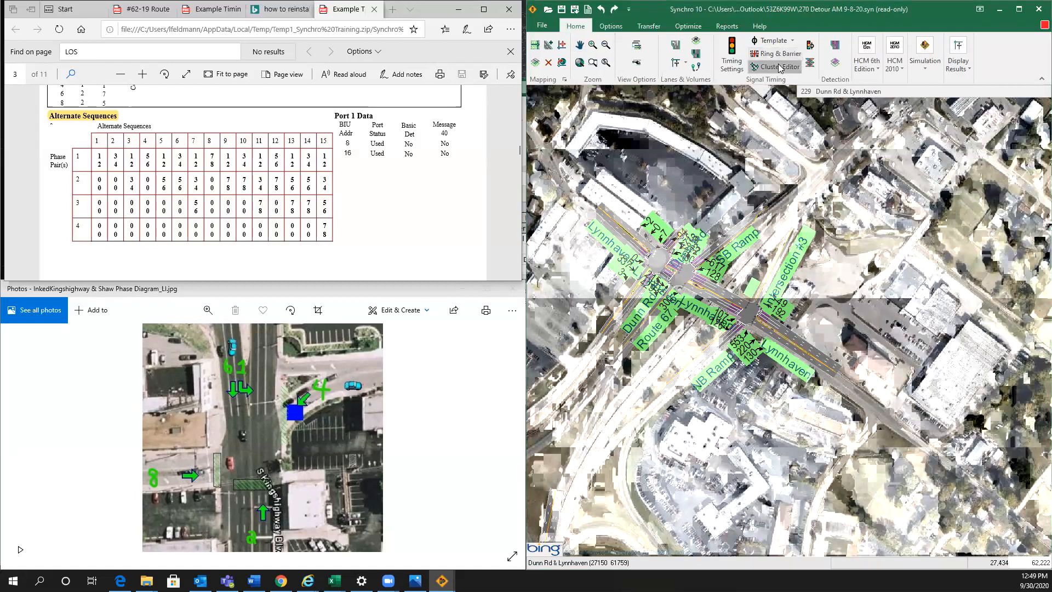
left_click(924, 205)
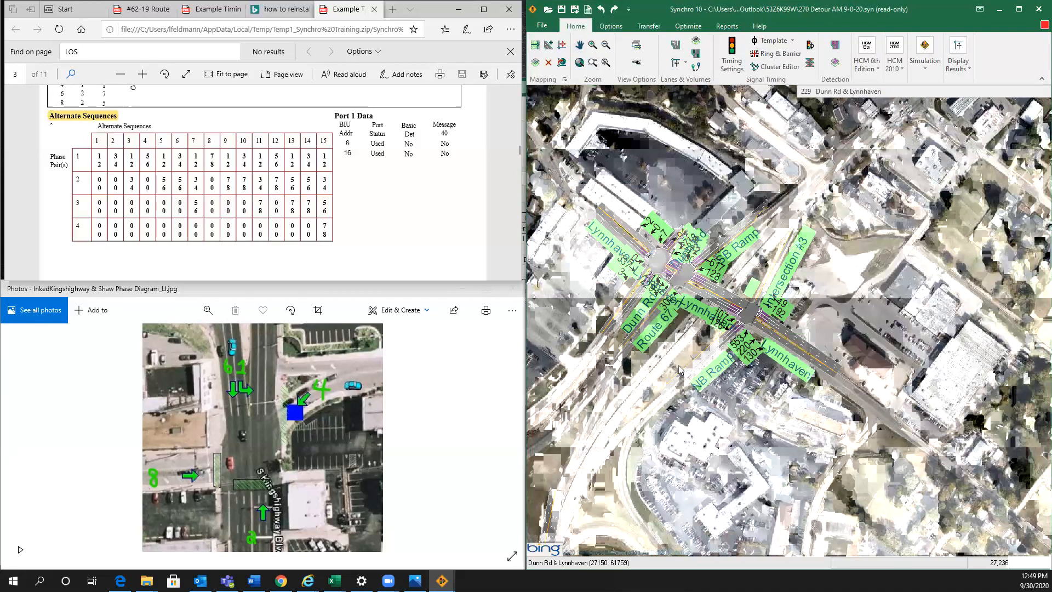
View the interchange surroundings and check which intersections share a controller with Route 67/SB Ramp & Lynnhaven in the Cluster Editor.
middle_click_drag(685, 378, 750, 399)
scroll(778, 415, "down", 5)
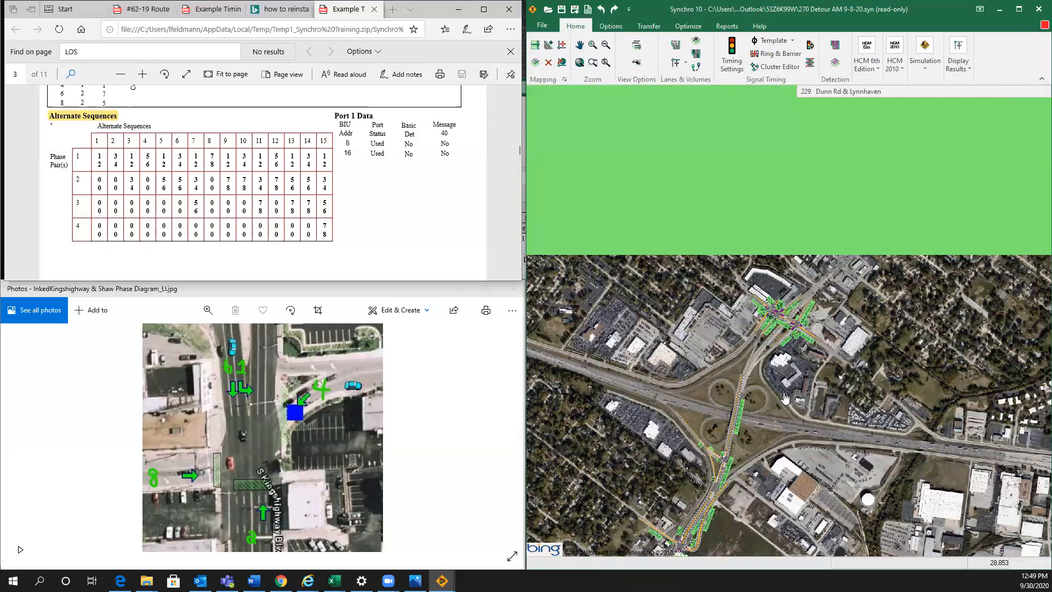
scroll(760, 398, "up", 6)
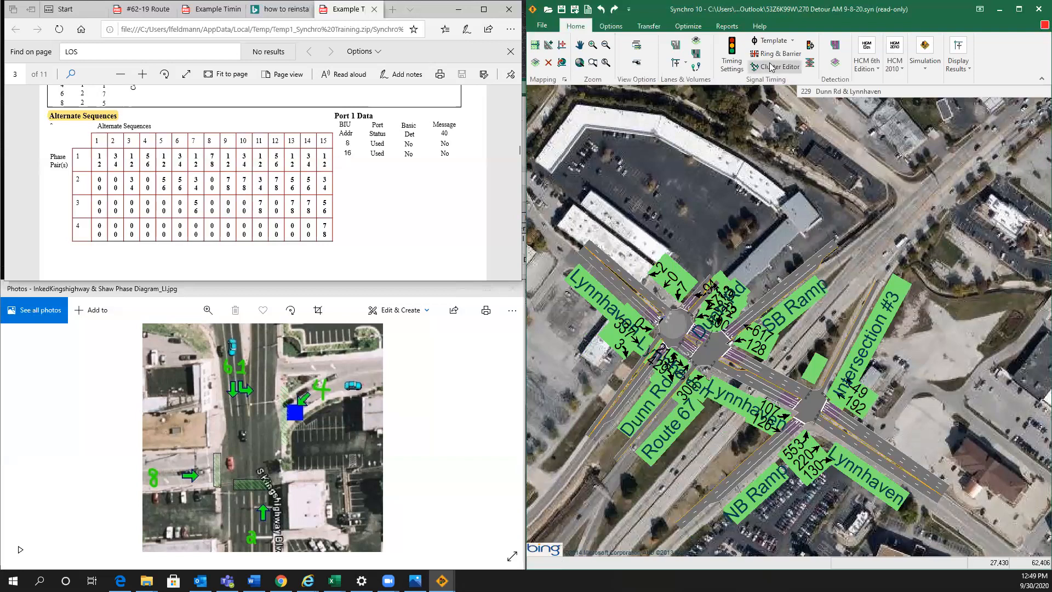
left_click(708, 354)
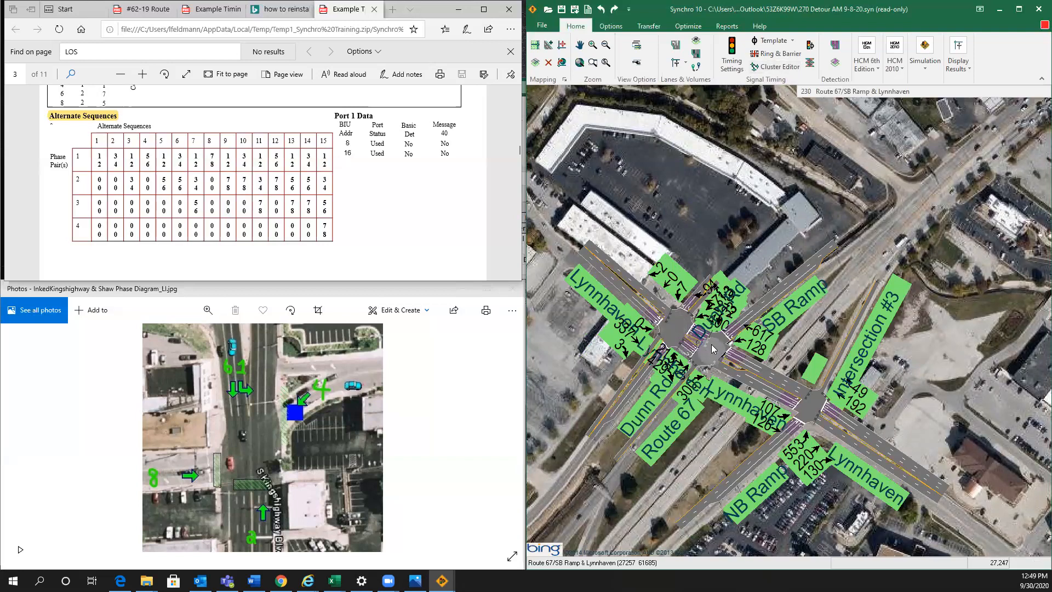
left_click(774, 67)
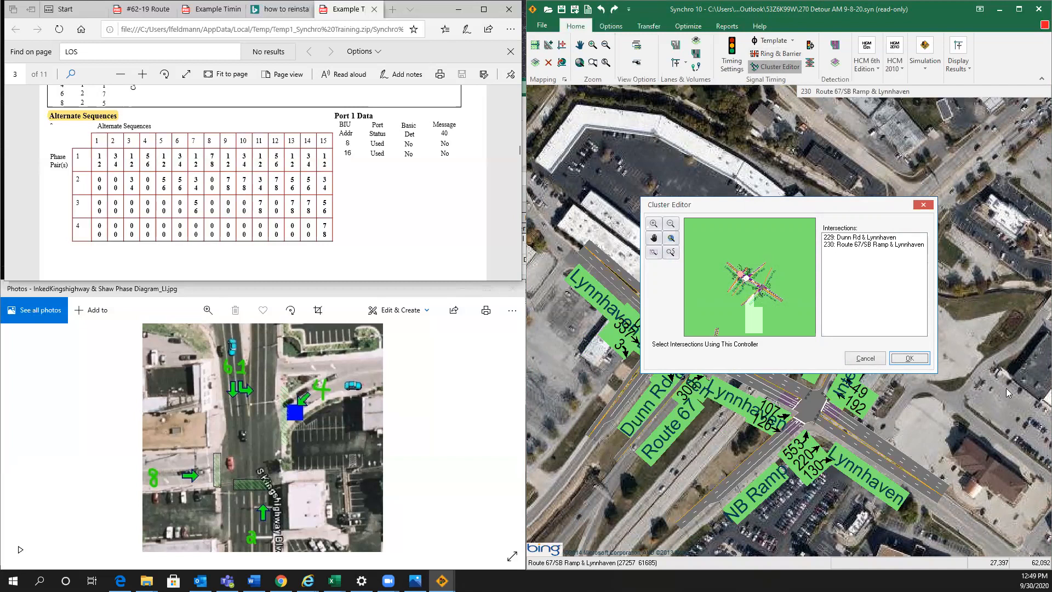
left_click(909, 358)
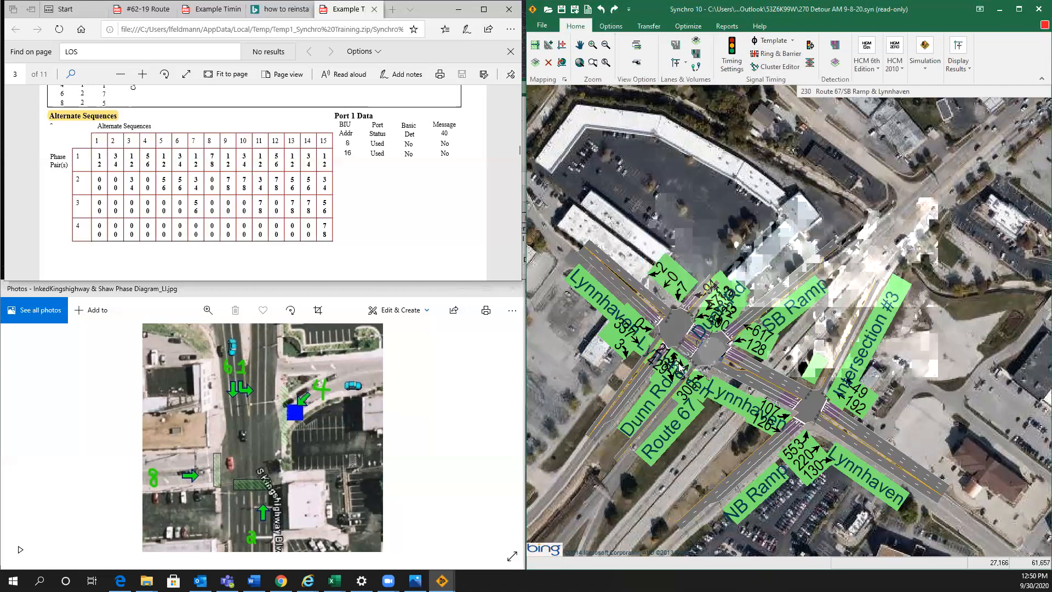
Compare the phasing settings of the Route 67/SB Ramp & Lynnhaven and Dunn Rd & Lynnhaven intersections.
right_click(708, 351)
left_click(739, 393)
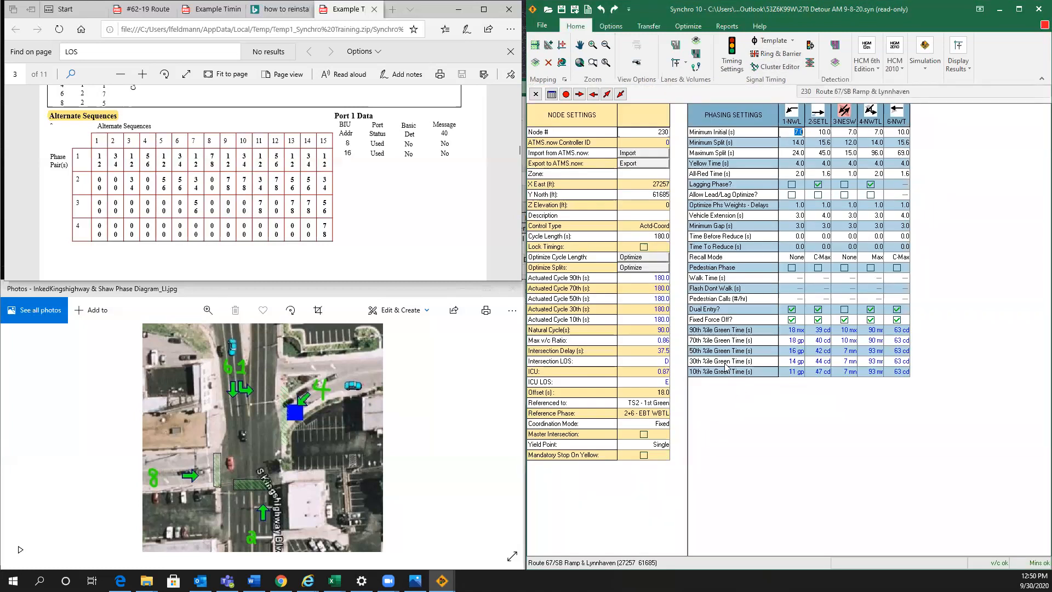
left_click(536, 94)
right_click(668, 327)
left_click(698, 369)
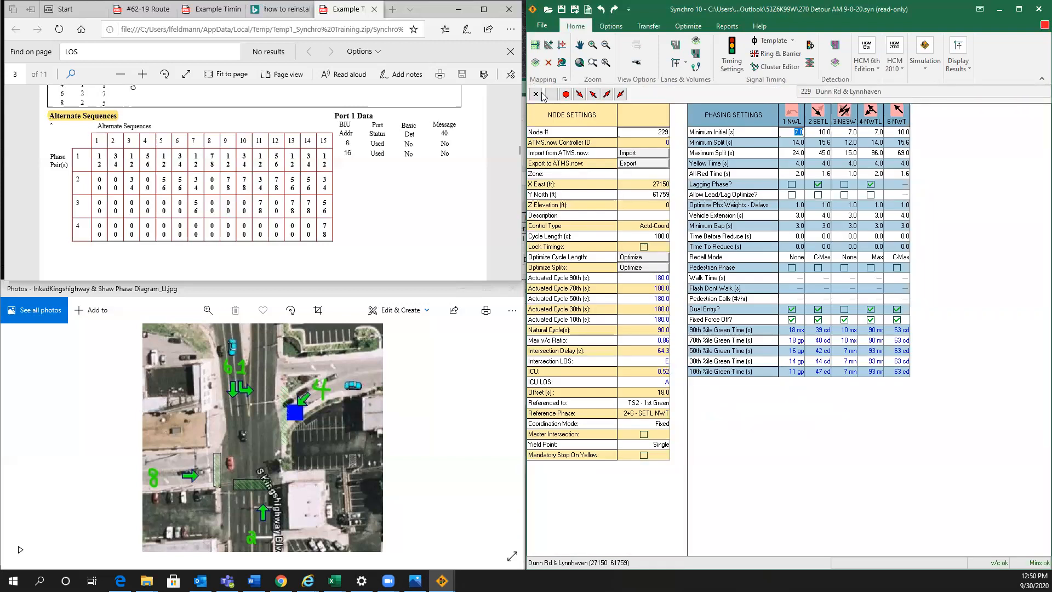
left_click(540, 94)
right_click(722, 354)
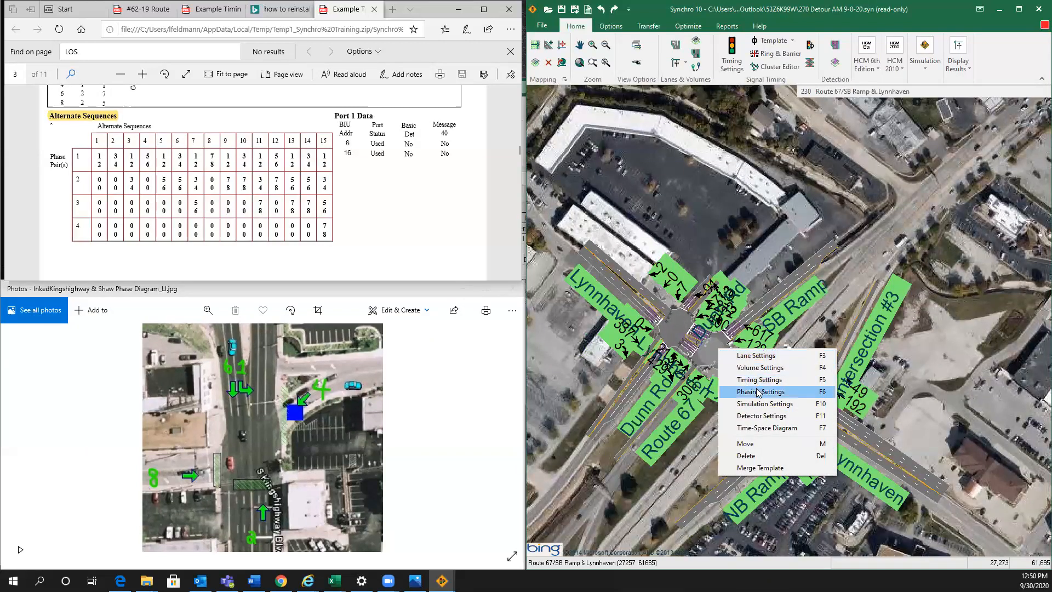
left_click(759, 392)
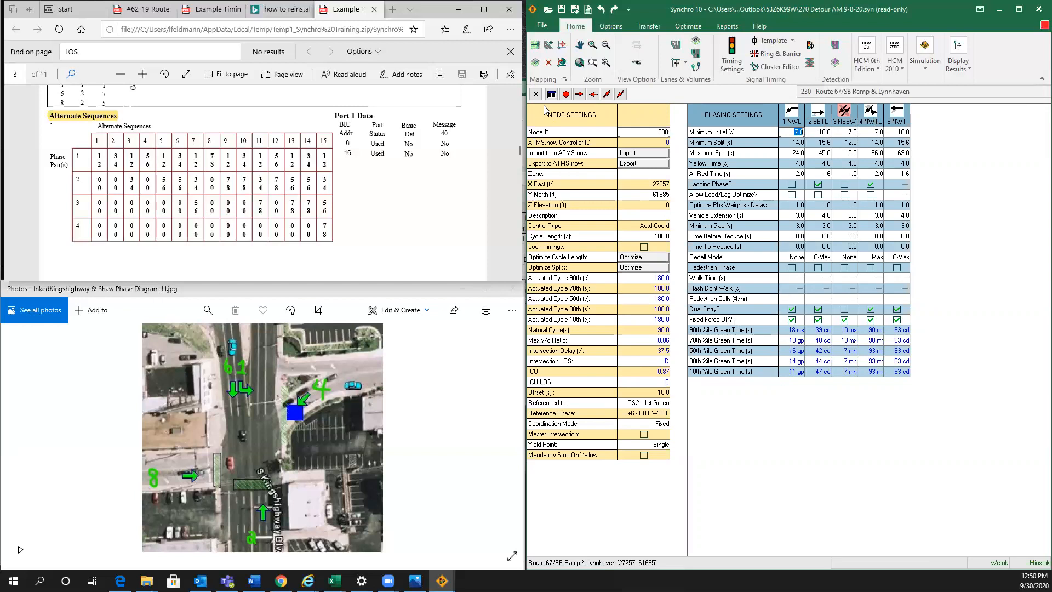
Review the timing settings, controller cluster and phasing settings of the Route 67/SB Ramp & Lynnhaven intersection.
left_click(731, 60)
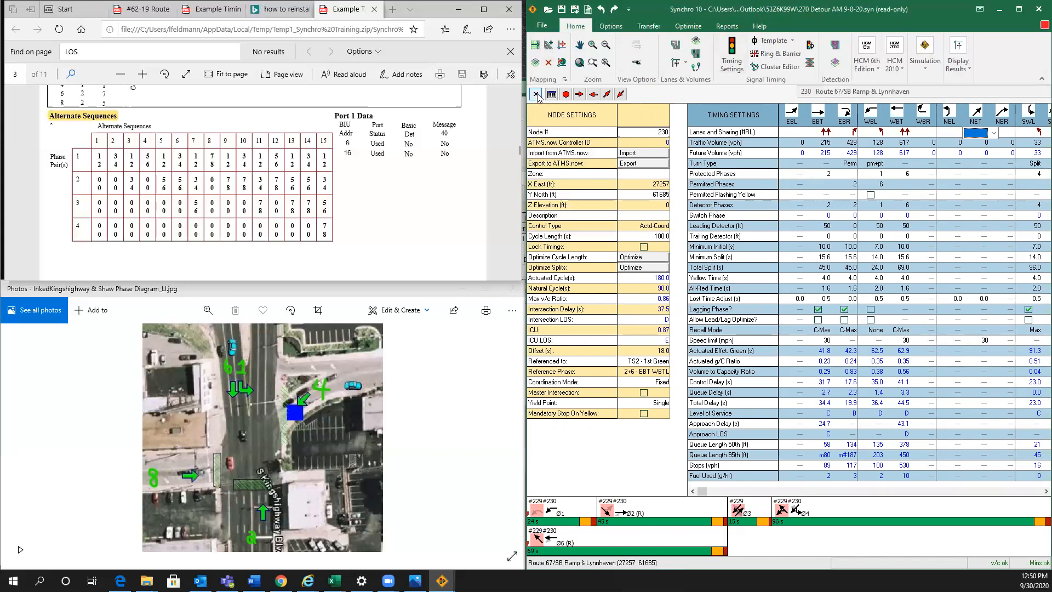
left_click(782, 69)
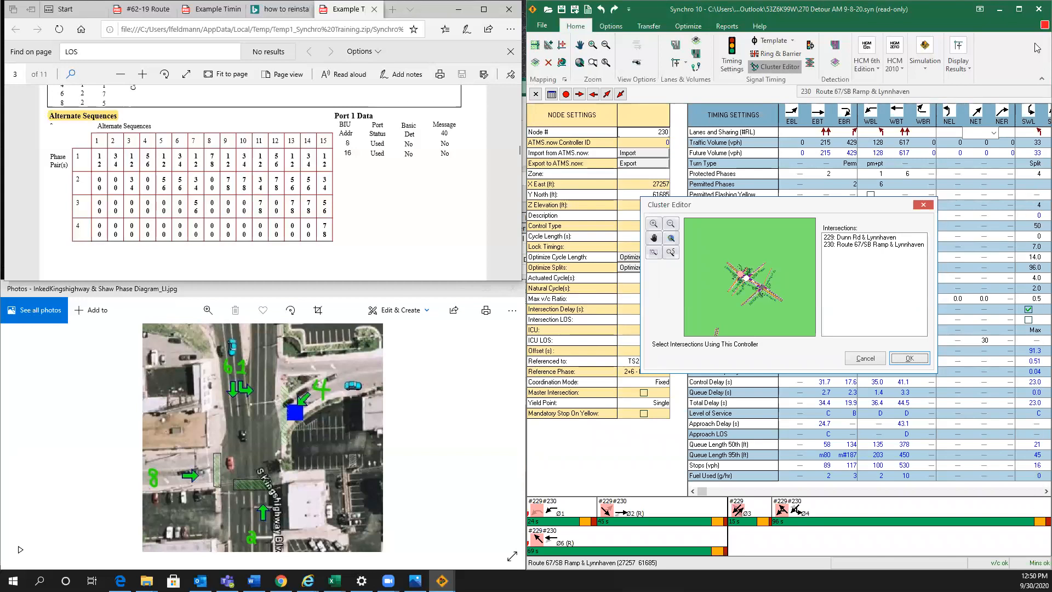
left_click(924, 205)
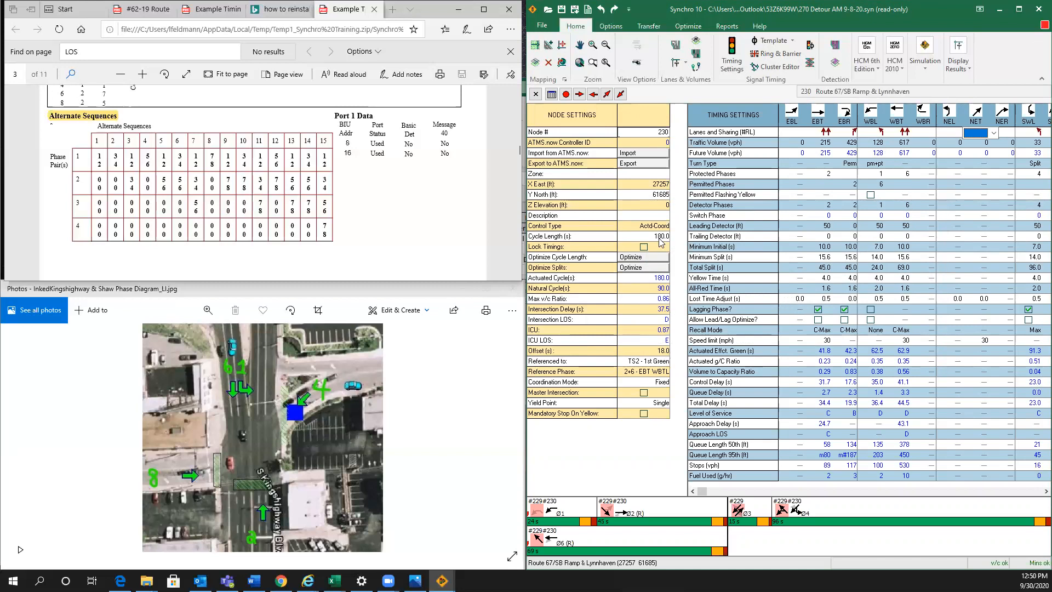
left_click(810, 45)
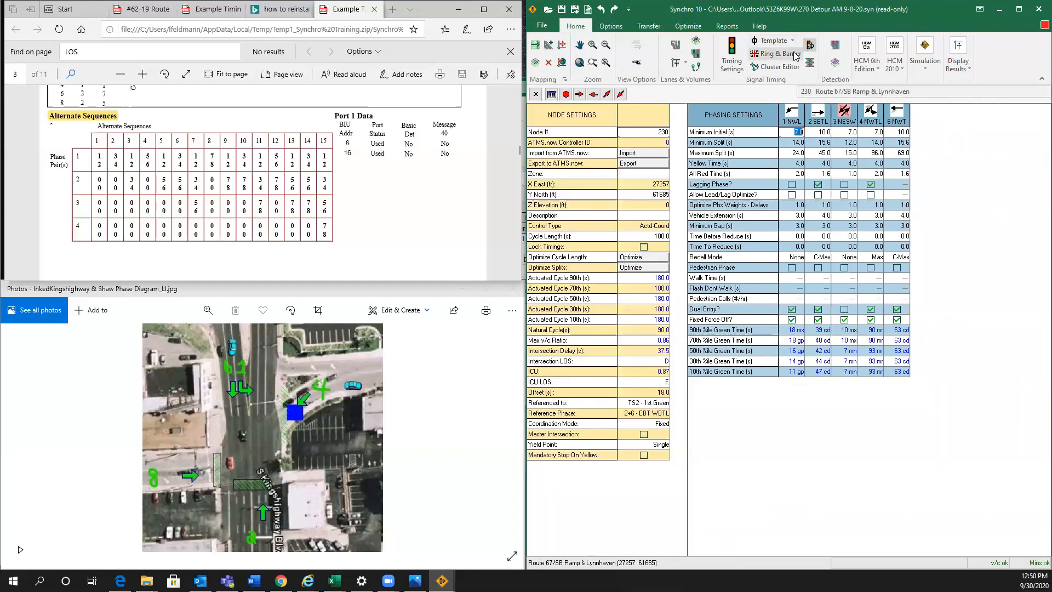
Examine the phasing settings of the Dunn Rd & Lynnhaven intersection alongside its layout on the map.
left_click(537, 95)
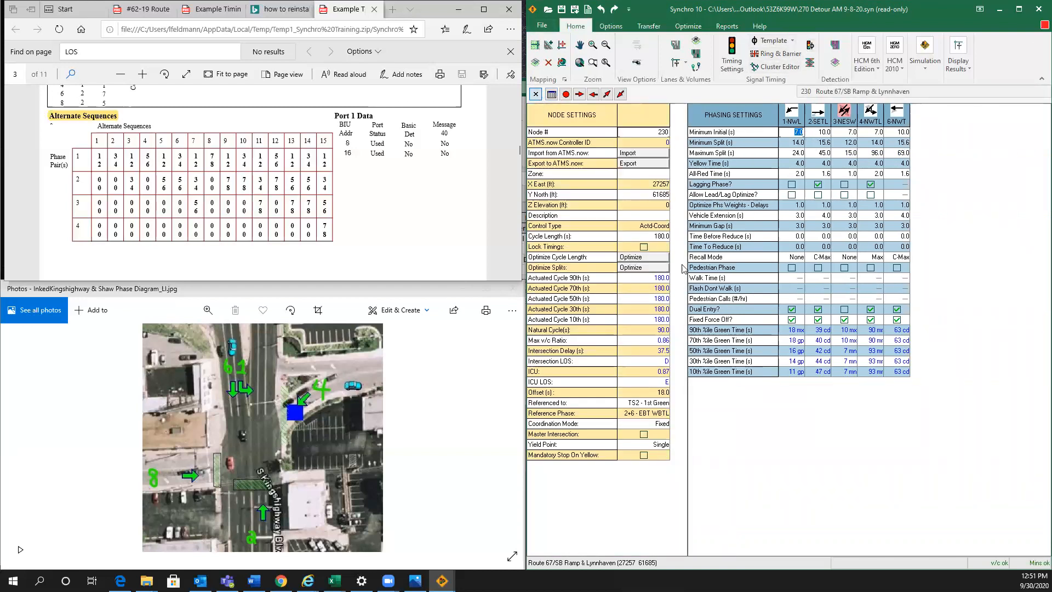
right_click(678, 333)
left_click(718, 374)
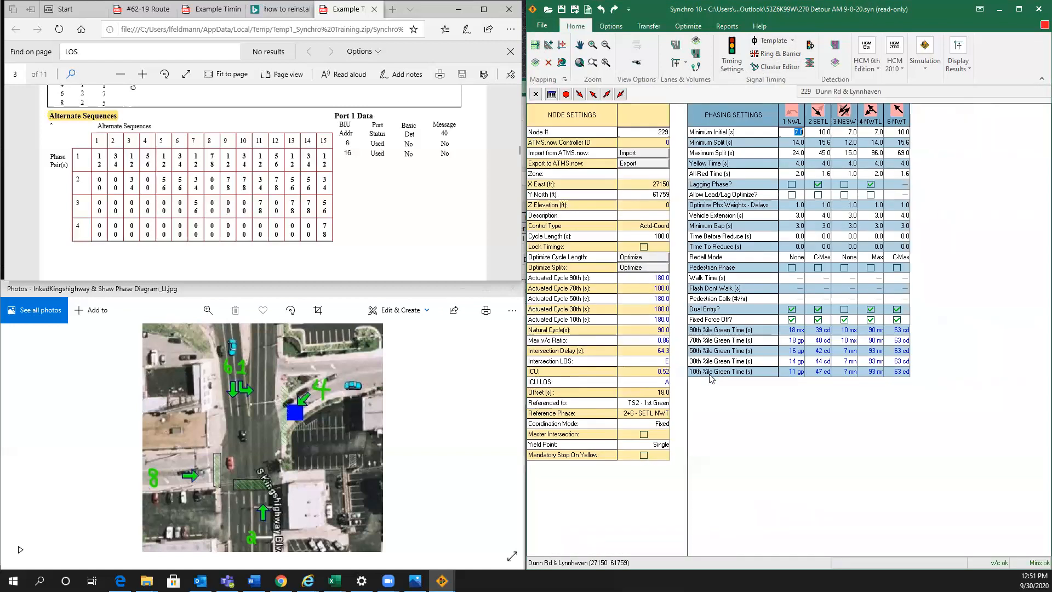
key("ctrl+s")
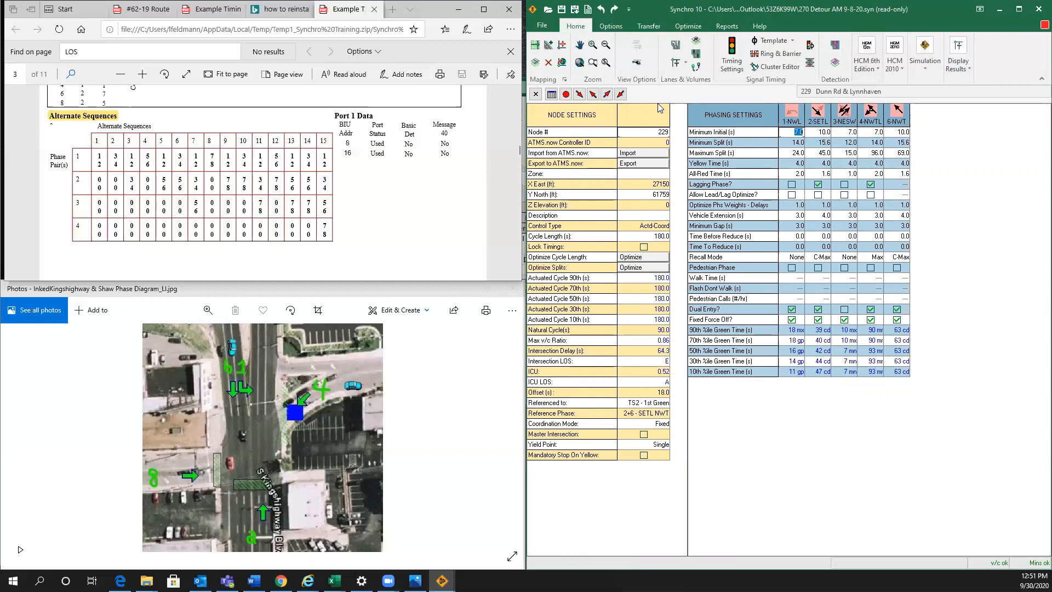
left_click(537, 94)
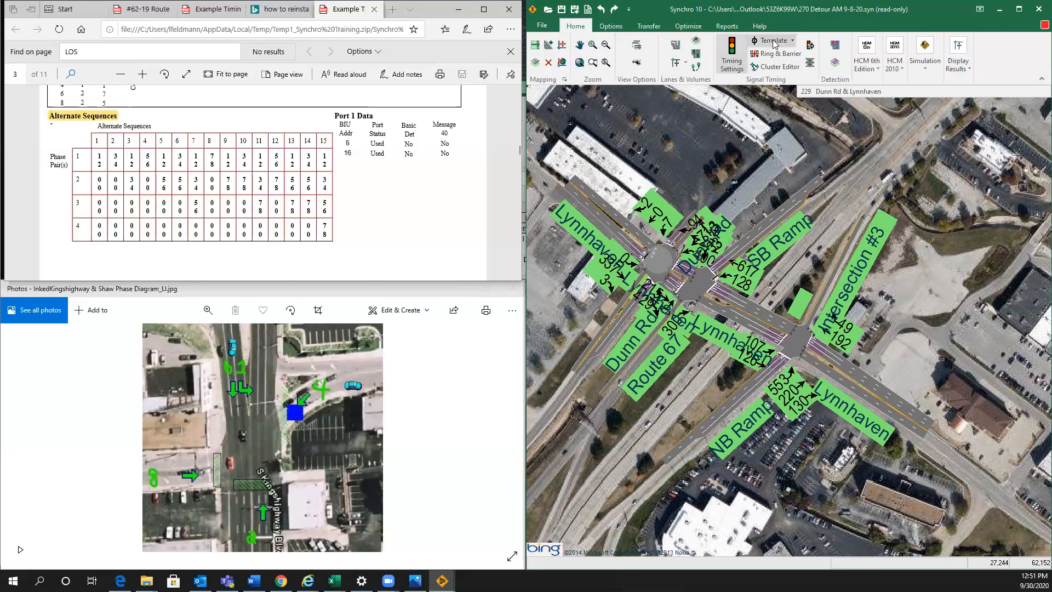
mouse_move(817, 286)
middle_mouse_down()
mouse_move(836, 266)
mouse_move(821, 283)
middle_mouse_up()
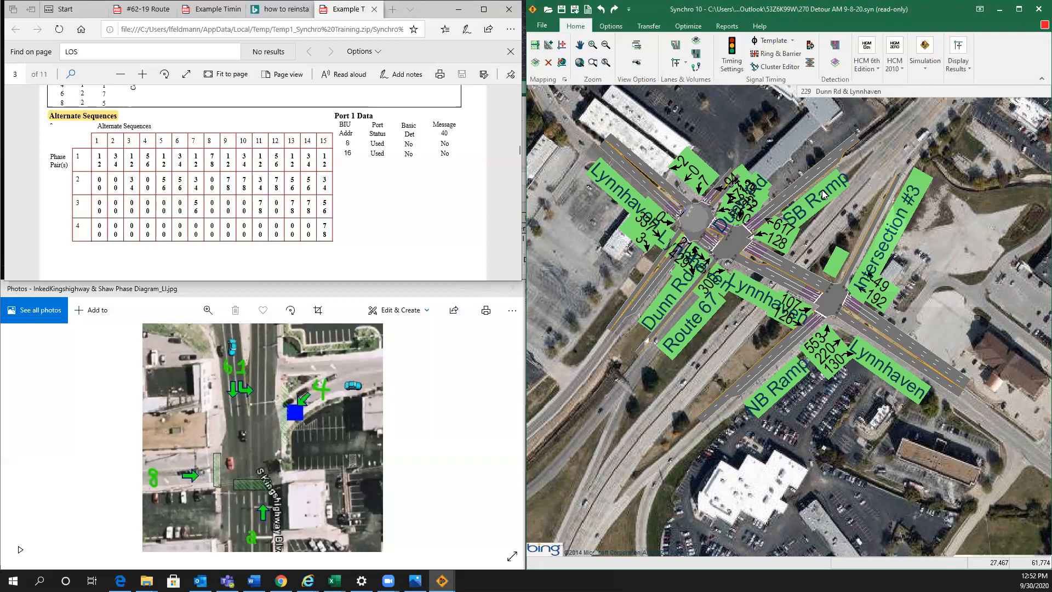
right_click(685, 217)
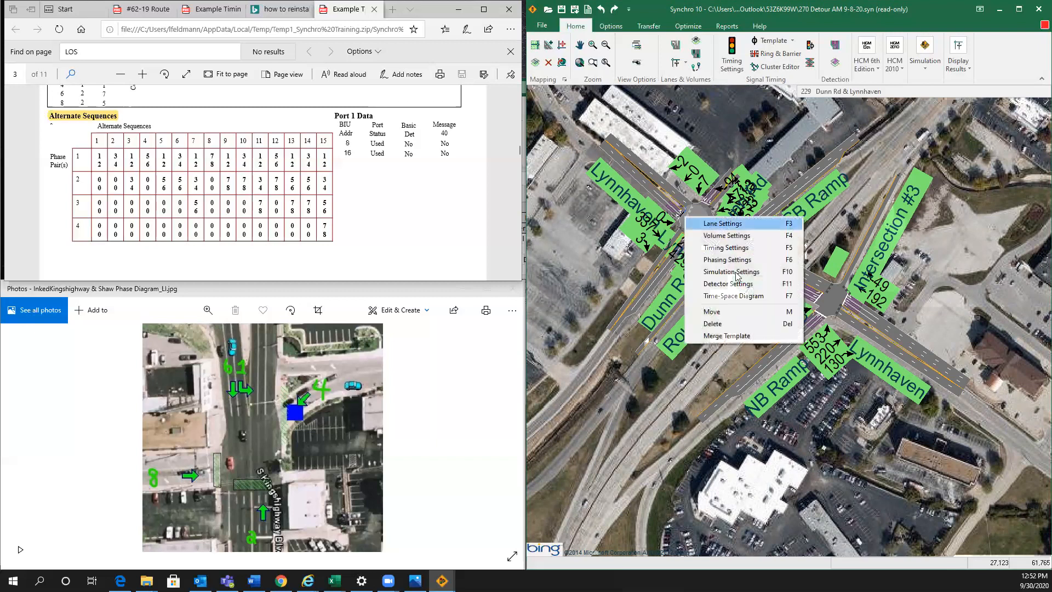
left_click(739, 261)
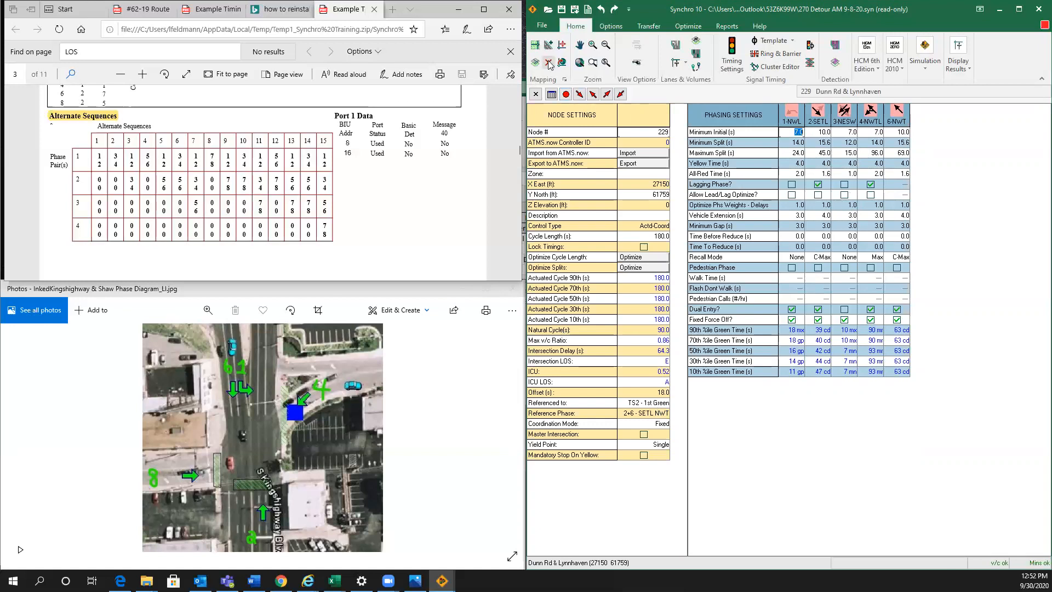
left_click(535, 94)
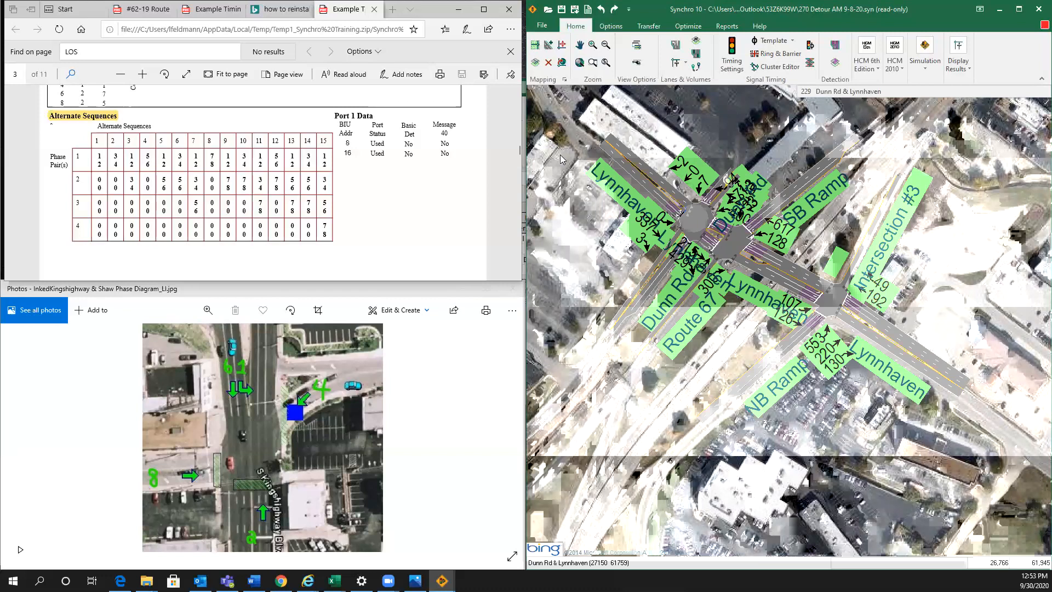
Look through the report types available in Create Report, and close it without generating a report.
left_click(562, 47)
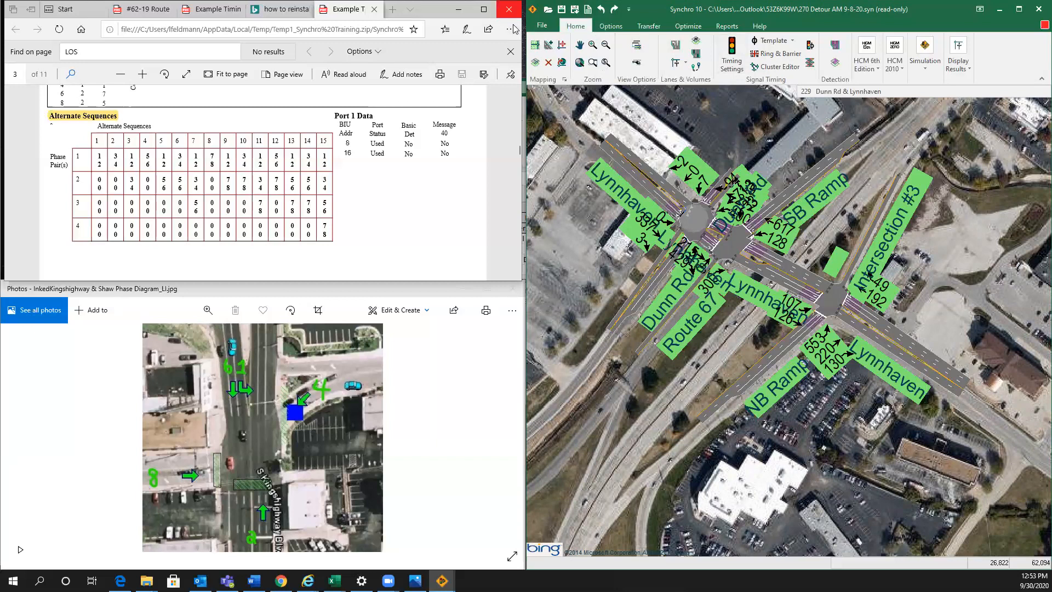
left_click(534, 25)
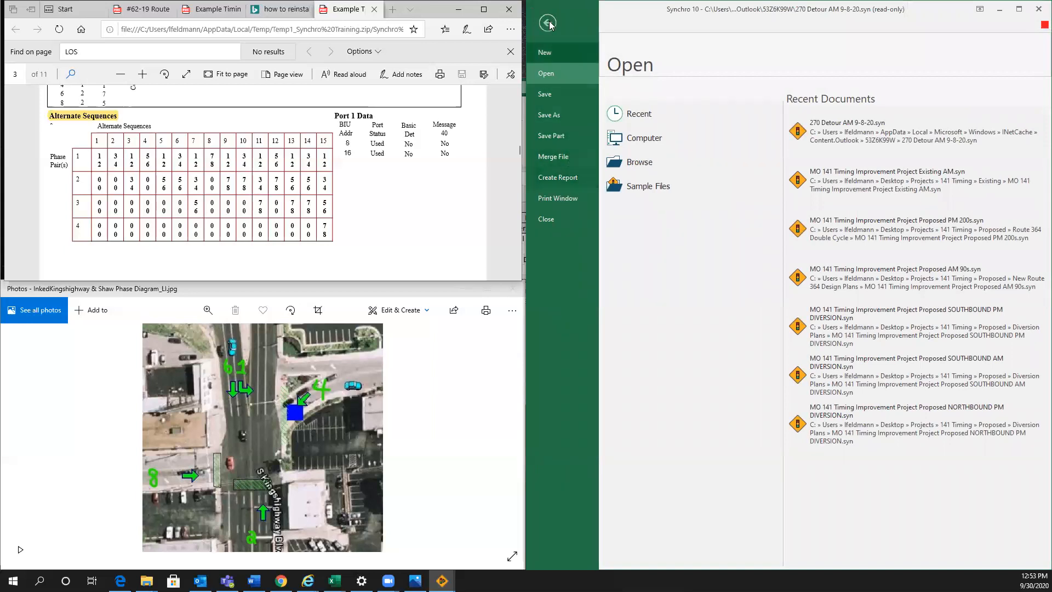
left_click(580, 174)
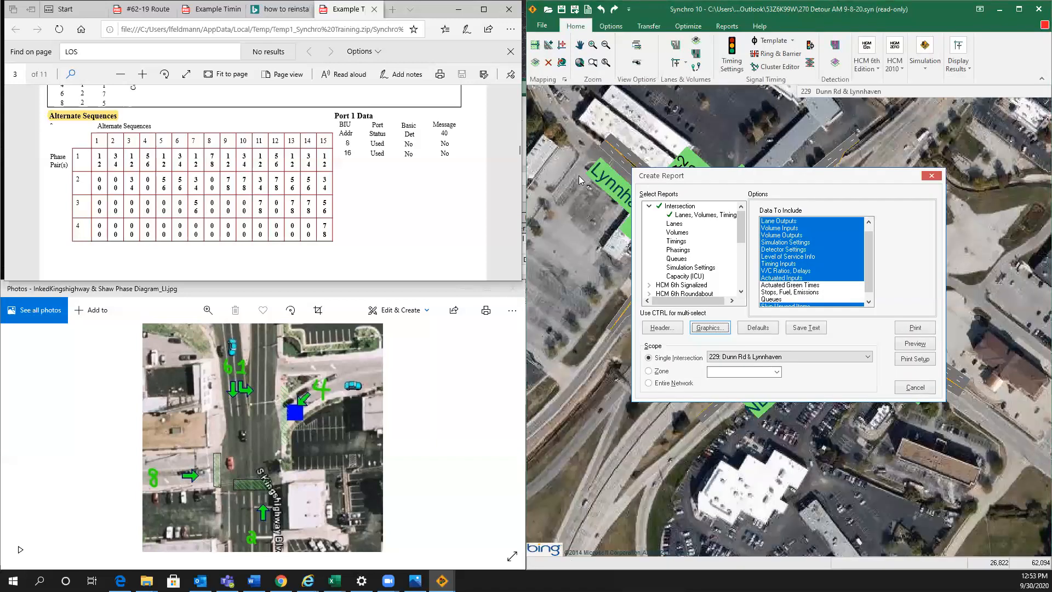
left_click_drag(744, 223, 749, 264)
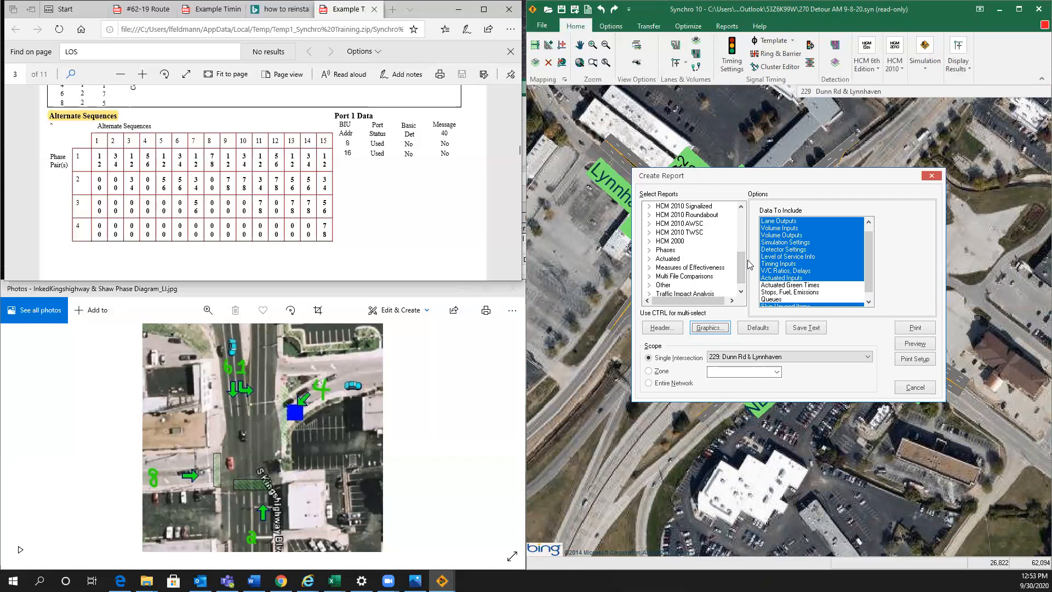
left_click(932, 176)
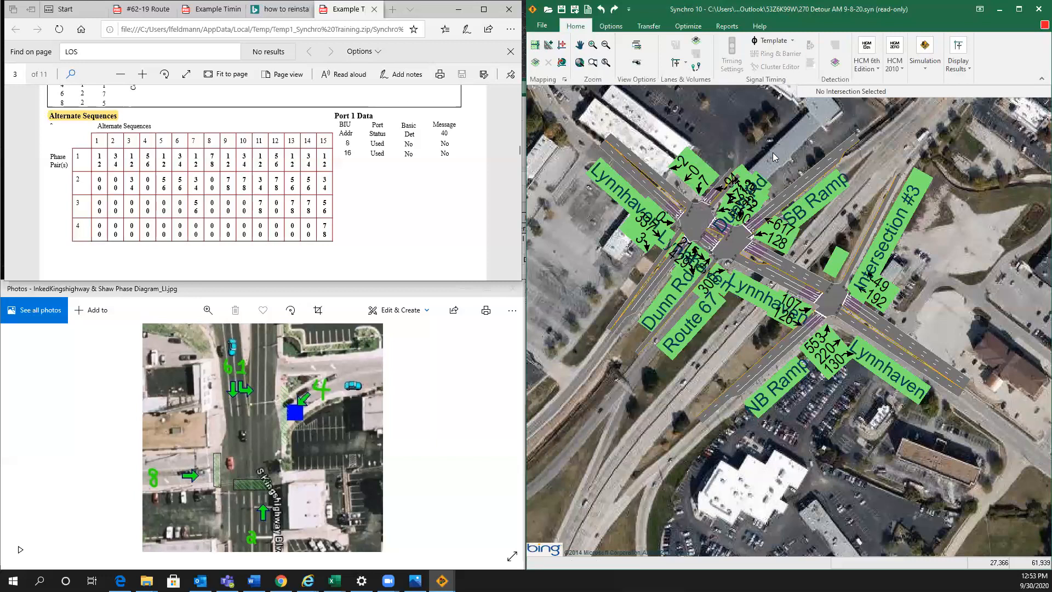
Review the volume settings and timing settings of the Dunn Rd & Lynnhaven intersection.
left_click(698, 224)
right_click(696, 220)
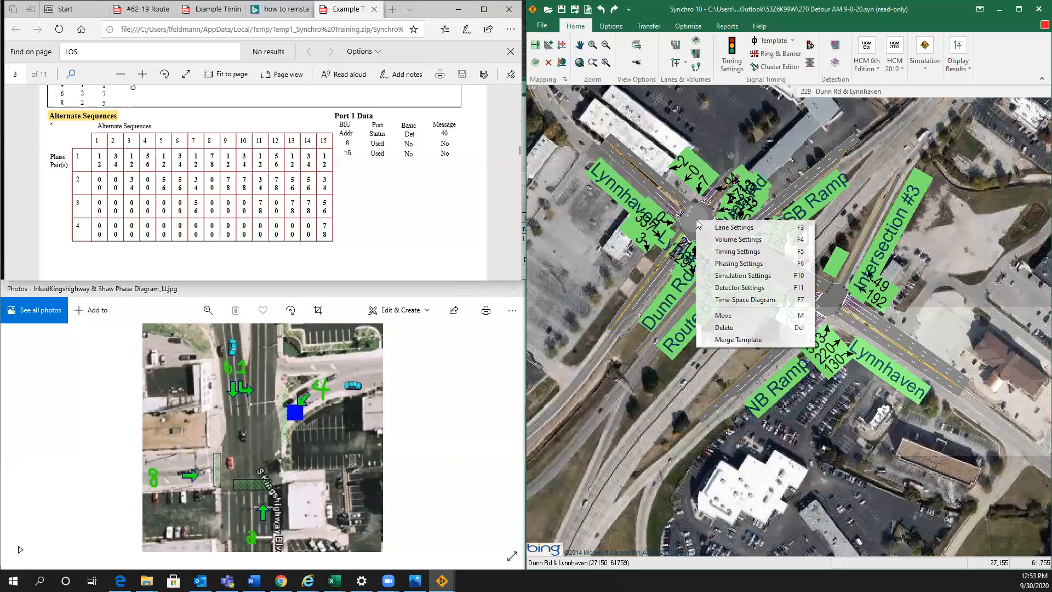
left_click(721, 244)
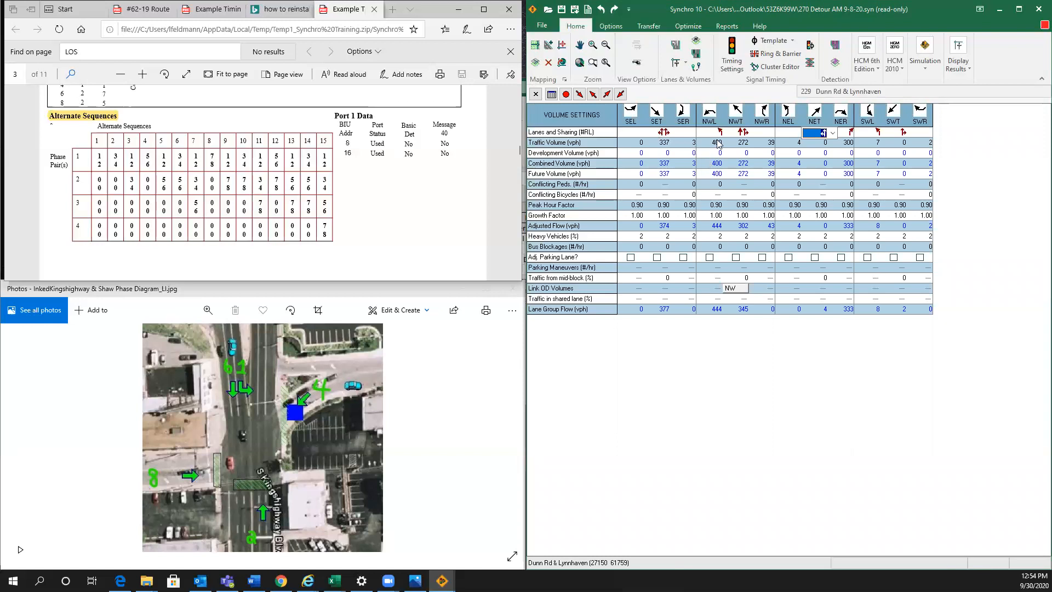
left_click(535, 95)
right_click(701, 220)
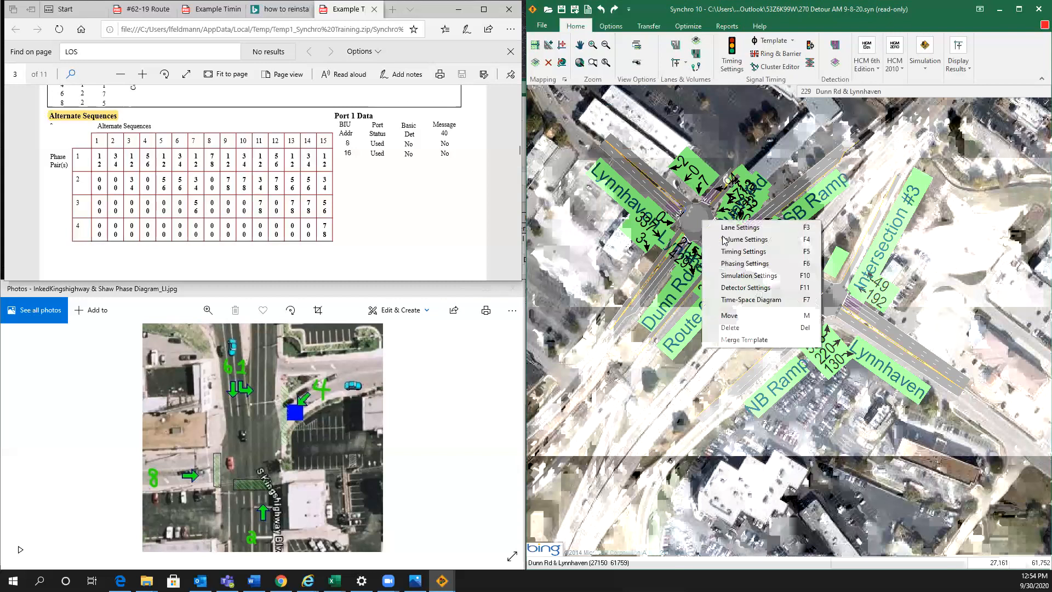
left_click(735, 252)
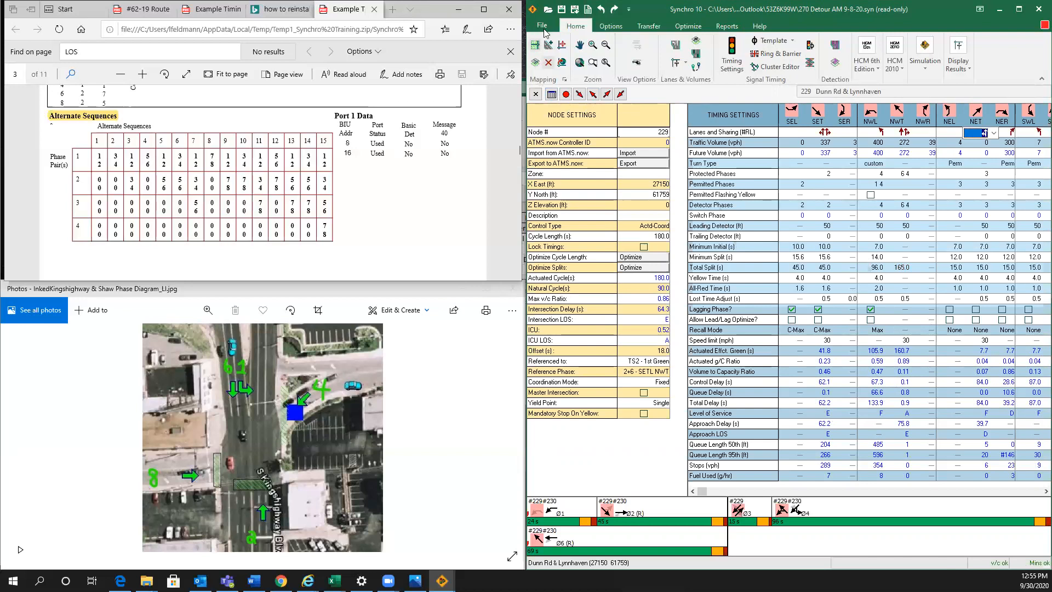
Print the Lanes, Volumes, Timings report for the single intersection Dunn Rd & Lynnhaven.
key("ctrl+o")
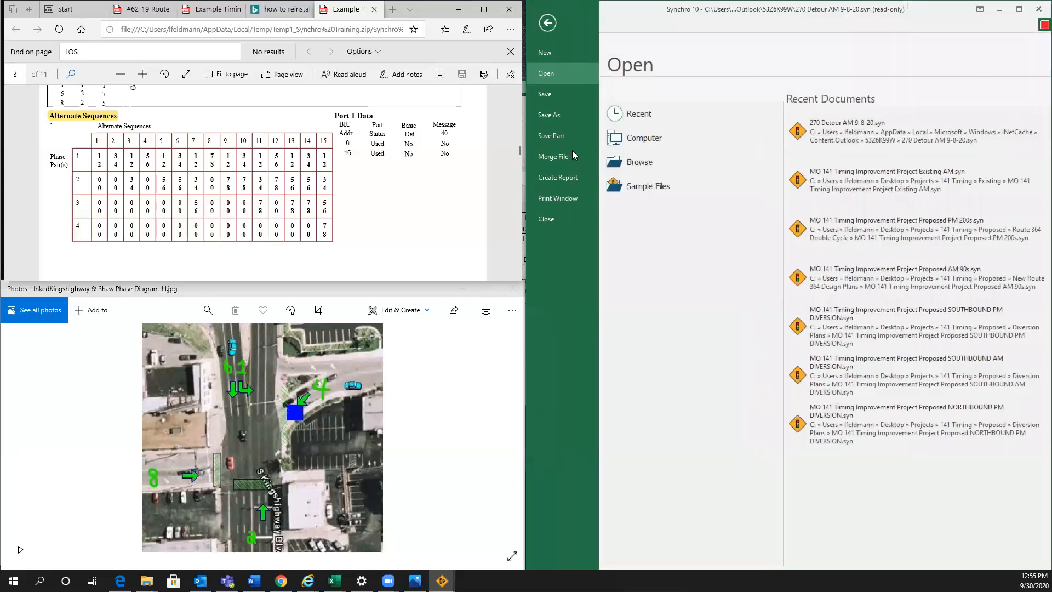
left_click(571, 178)
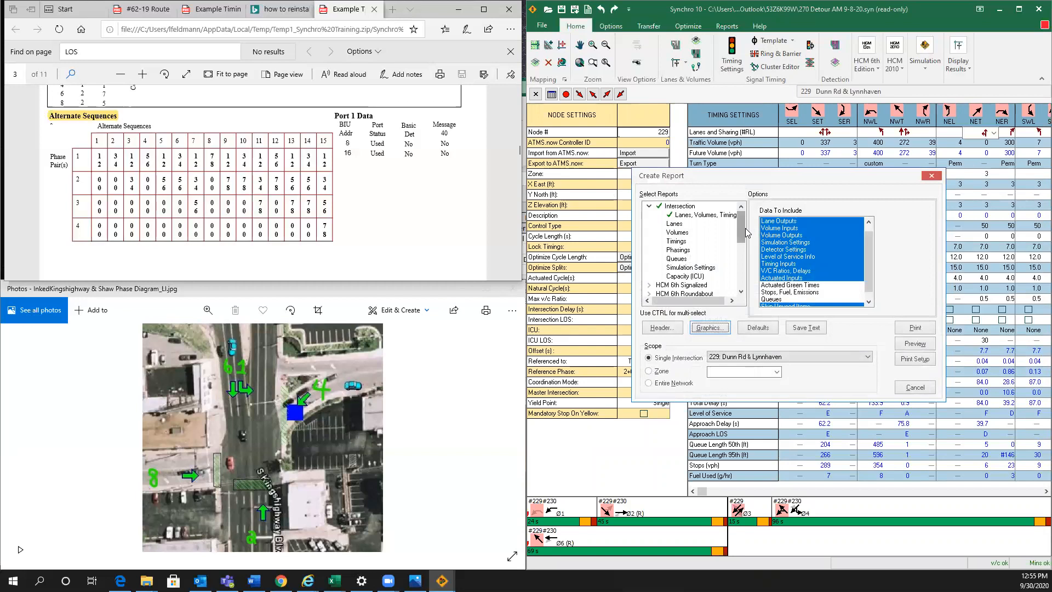
scroll(745, 228, "down", 1)
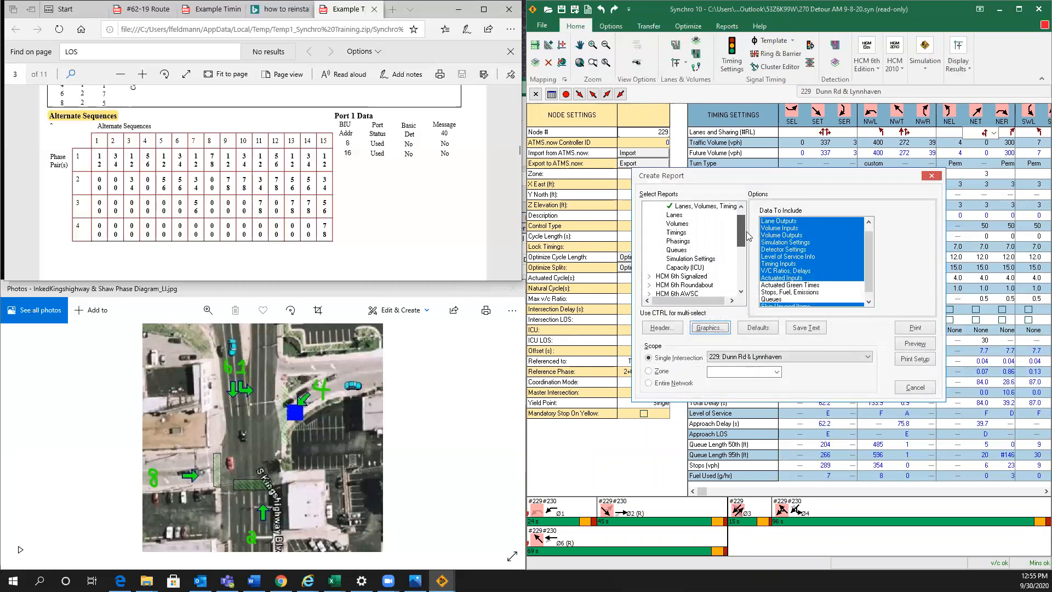
left_click_drag(743, 233, 750, 279)
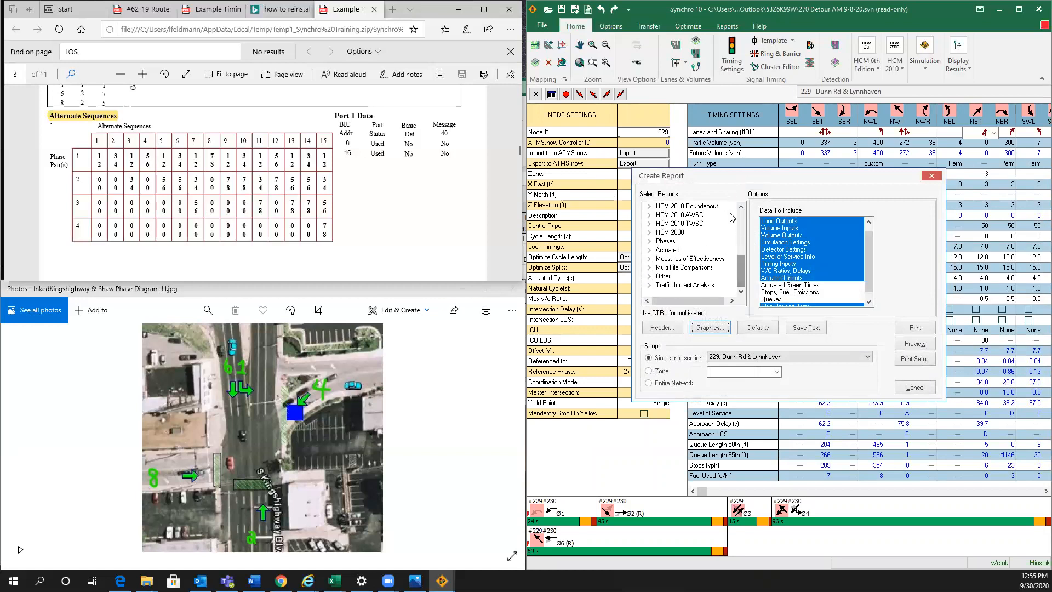
left_click(916, 329)
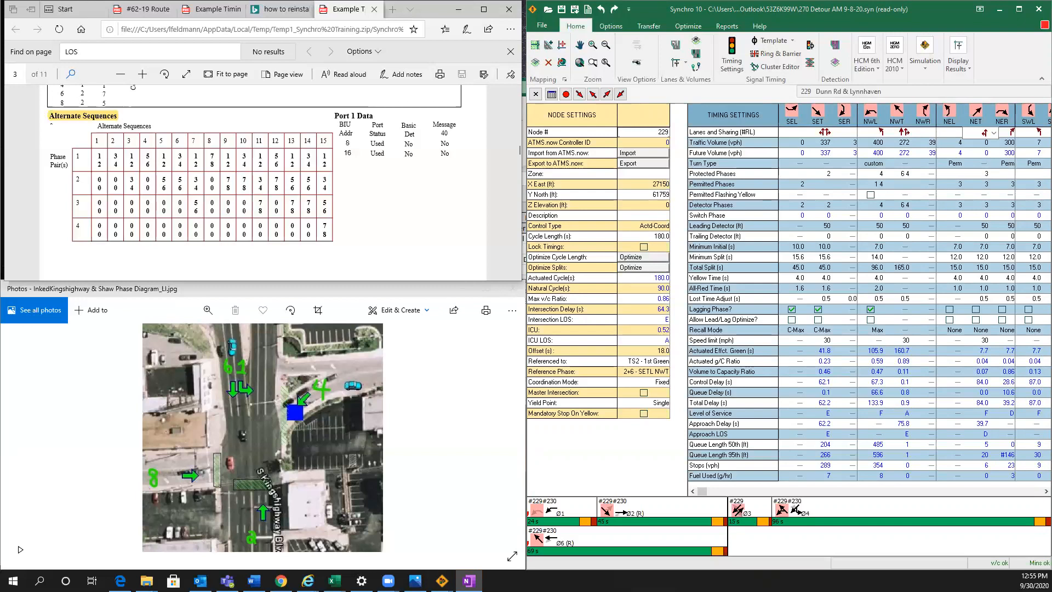
key("alt+Tab")
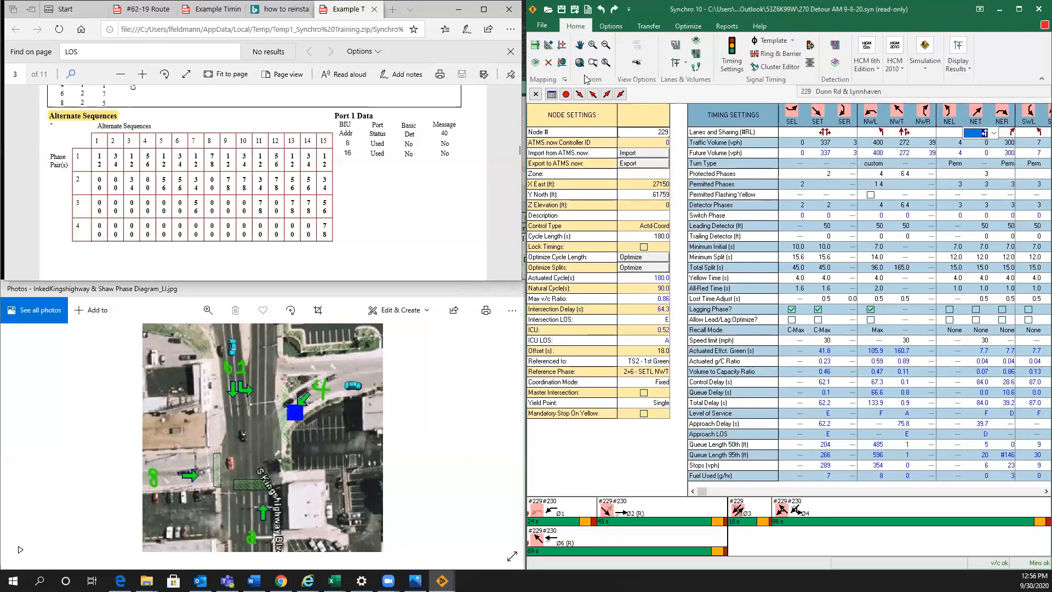
Examine the Kingshighway & Shaw timing sheet's phase data, ring structure, alternate sequences and channel assignments, and close the Synchro timing settings.
left_click(176, 198)
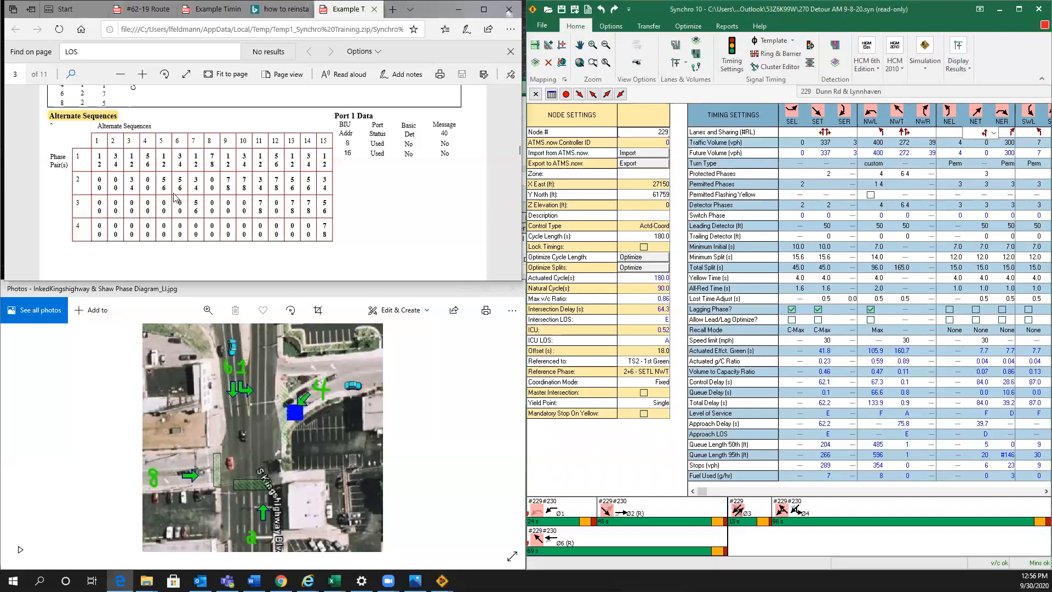
scroll(177, 189, "up", 10)
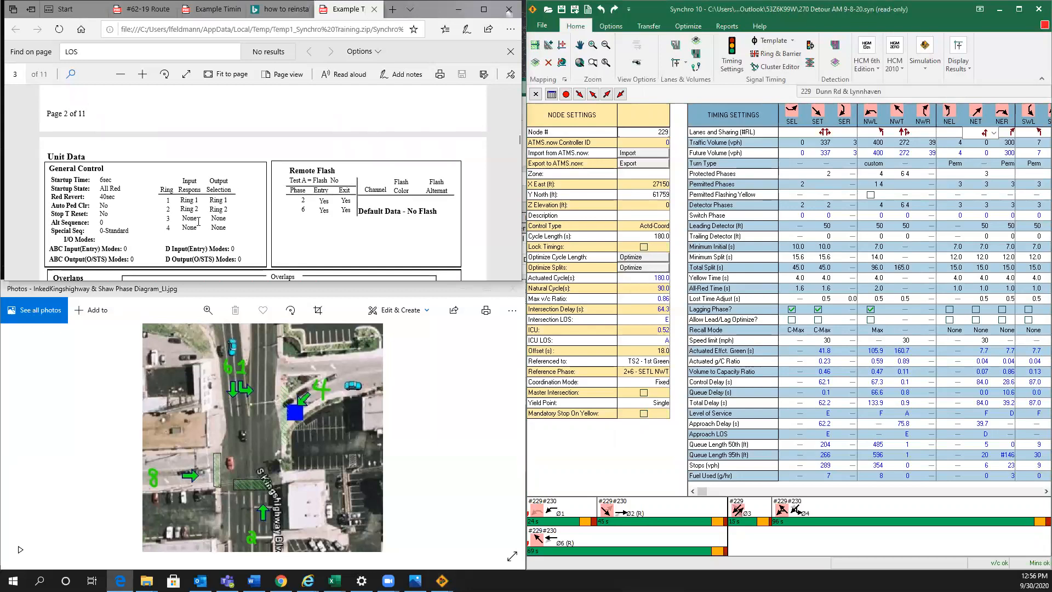
scroll(198, 222, "up", 2)
scroll(199, 226, "up", 10)
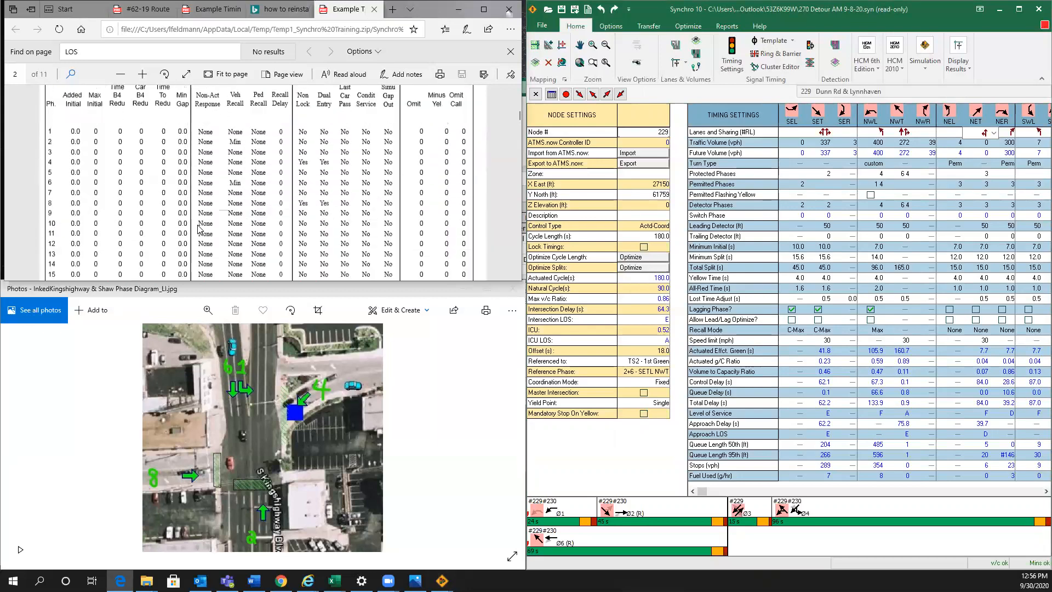
scroll(203, 230, "up", 4)
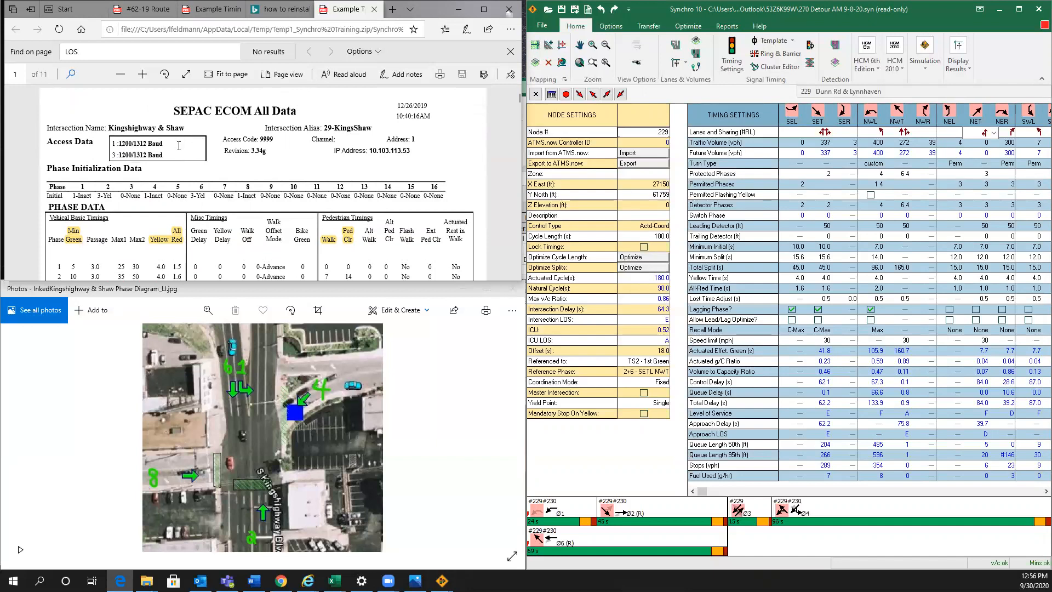
scroll(402, 186, "down", 2)
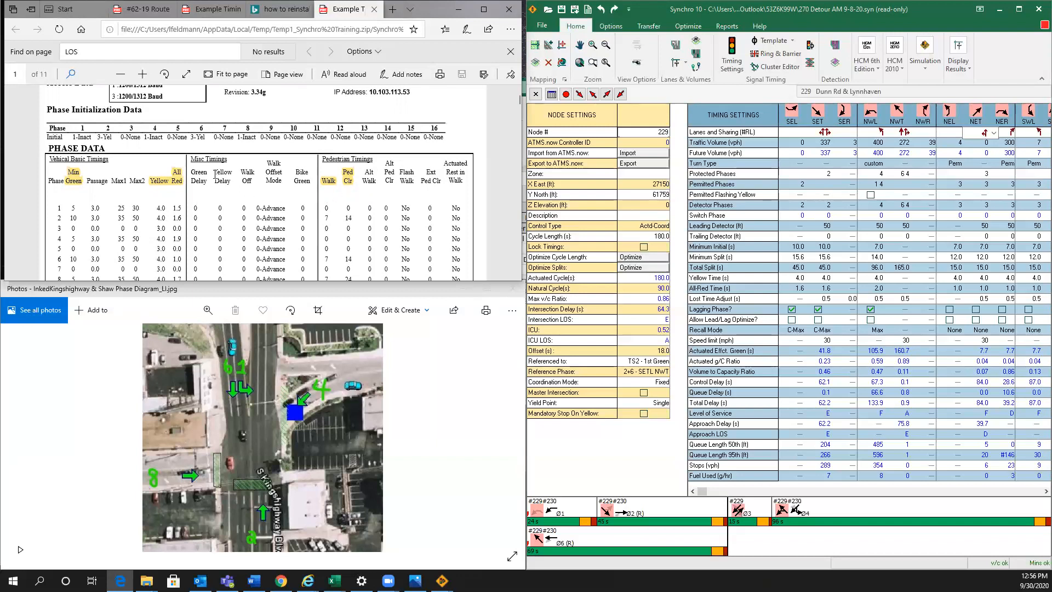
scroll(251, 185, "down", 10)
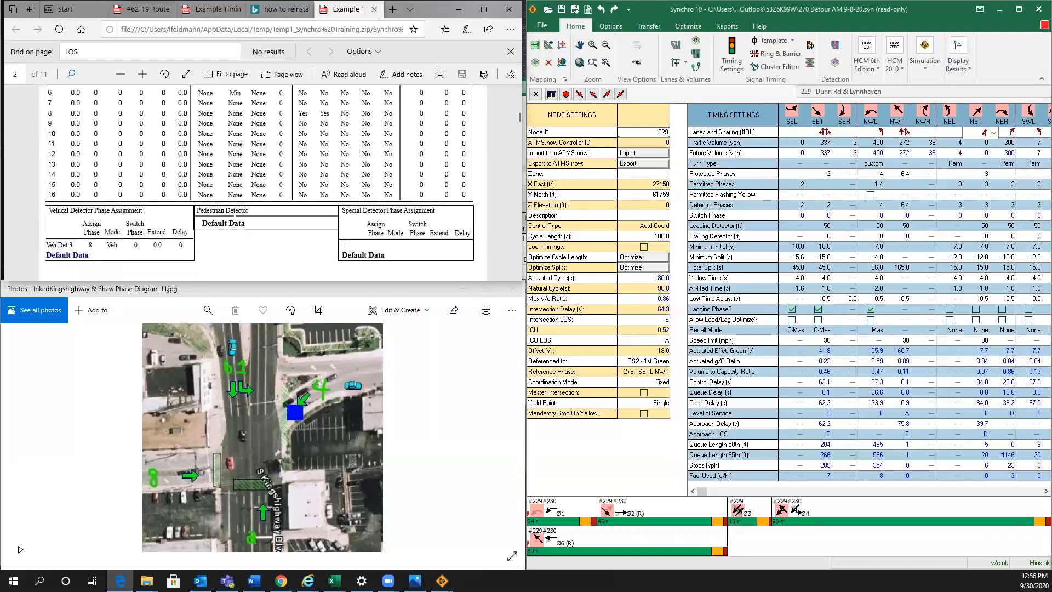
scroll(233, 218, "down", 3)
scroll(234, 218, "down", 15)
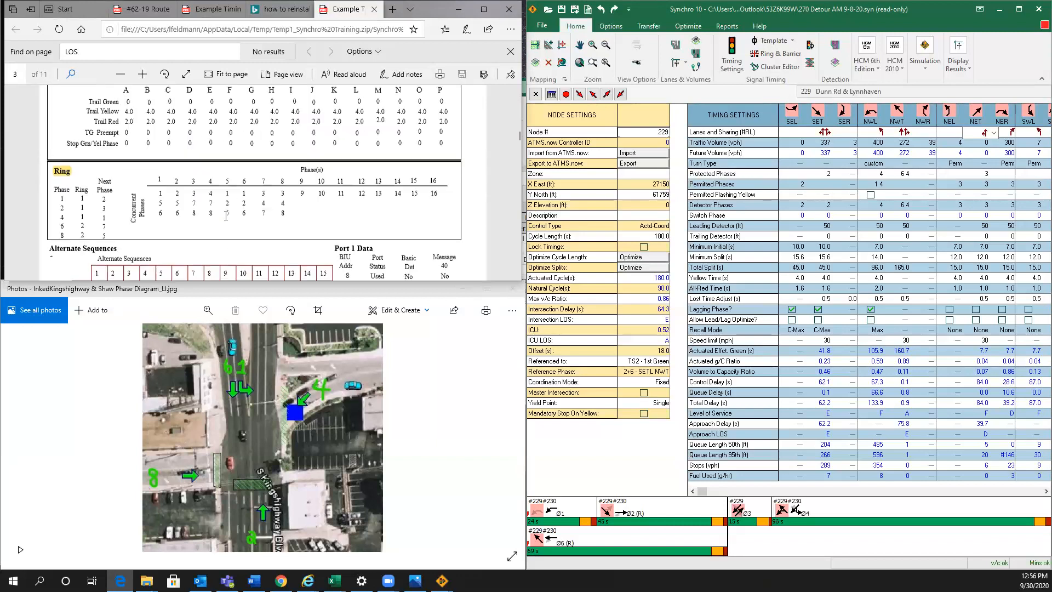
scroll(224, 213, "down", 10)
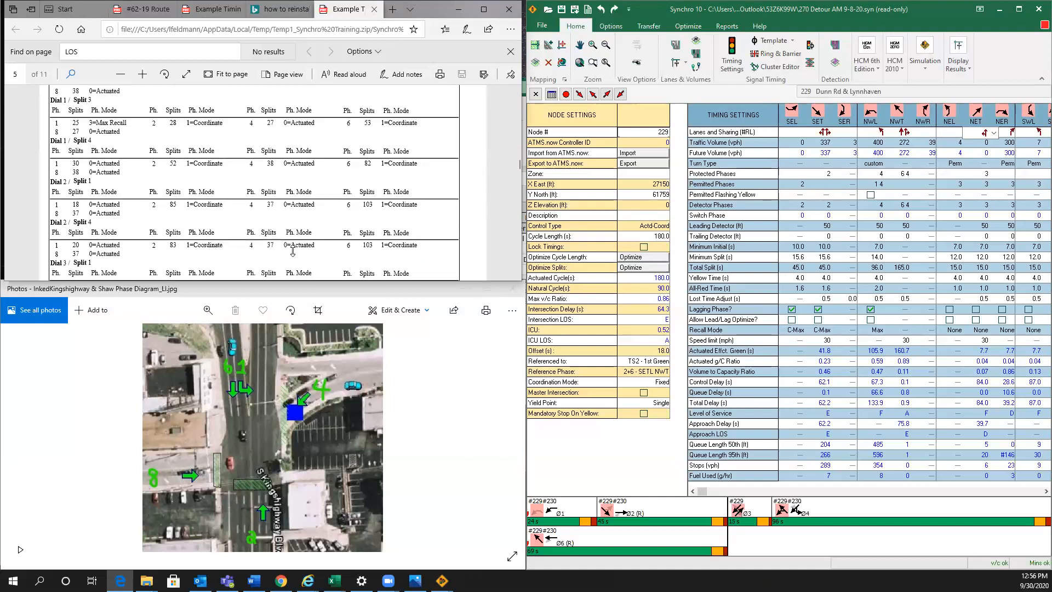
scroll(334, 257, "up", 5)
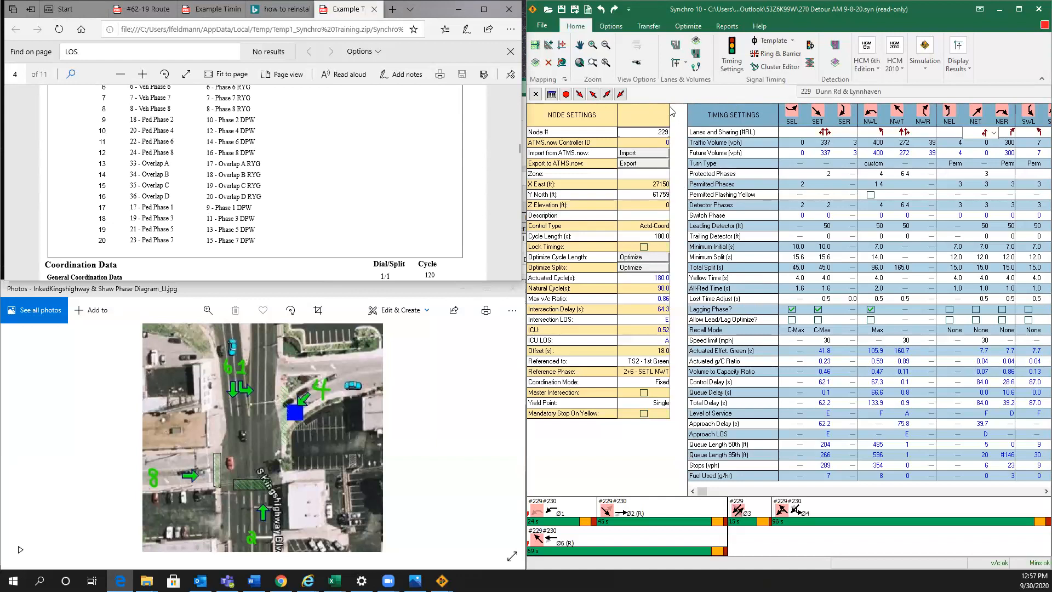
left_click(536, 94)
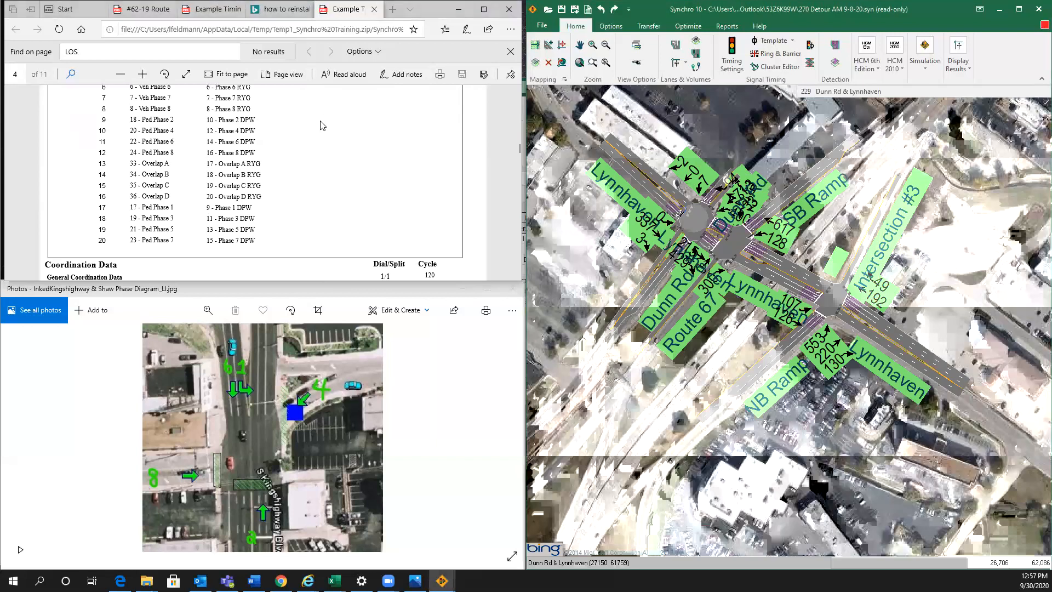
scroll(346, 155, "up", 8)
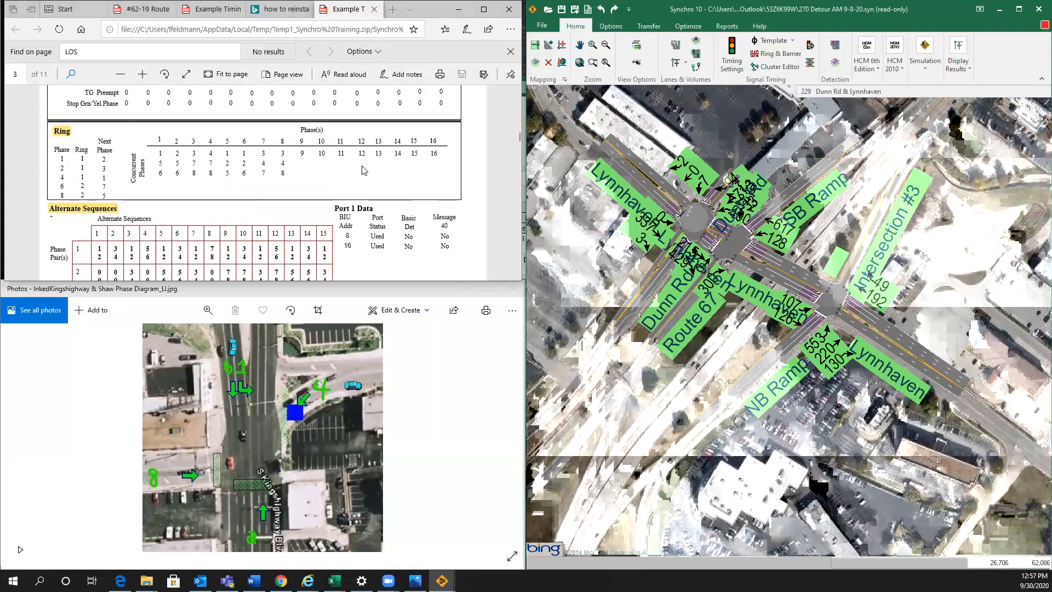
scroll(363, 173, "down", 2)
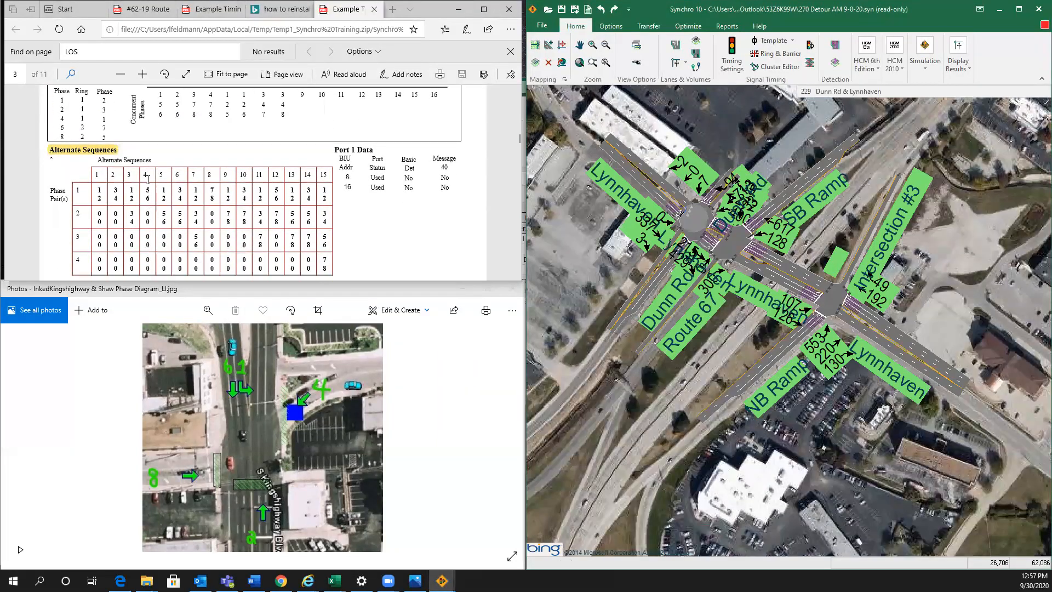
scroll(148, 179, "down", 6)
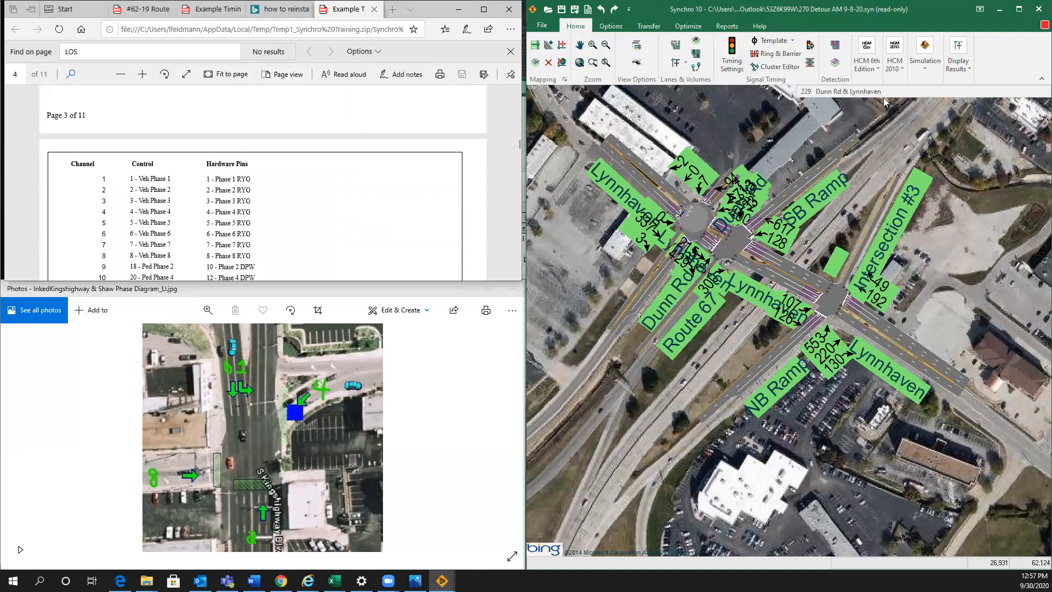
left_click(927, 70)
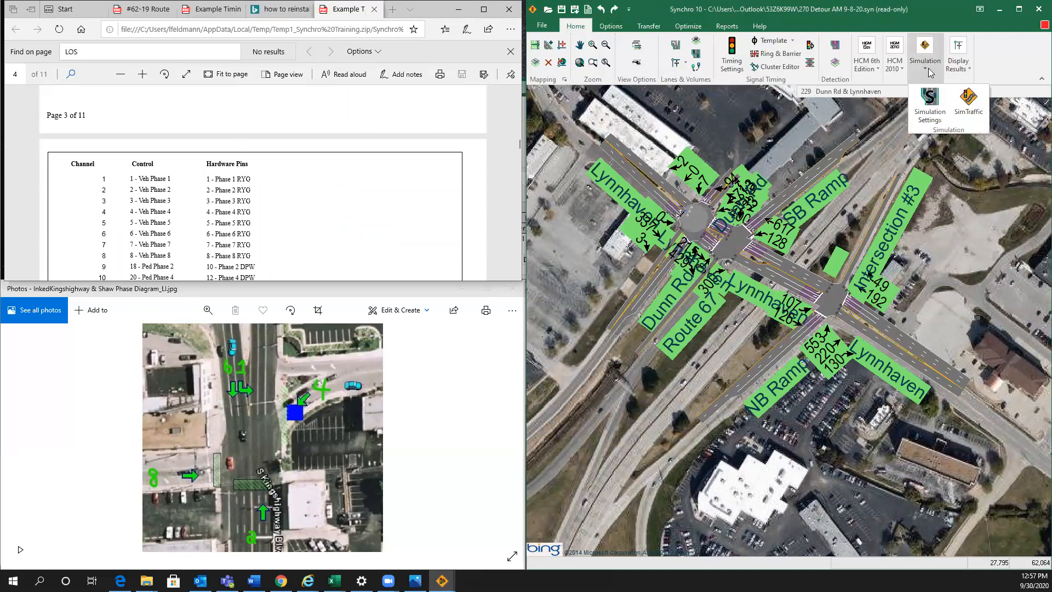
left_click(978, 115)
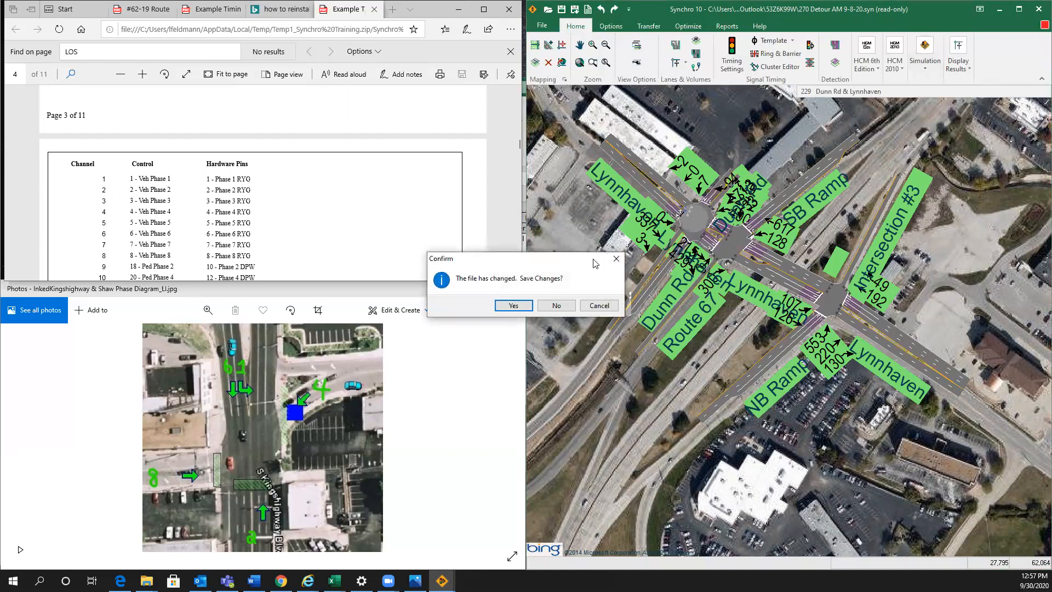
left_click(616, 258)
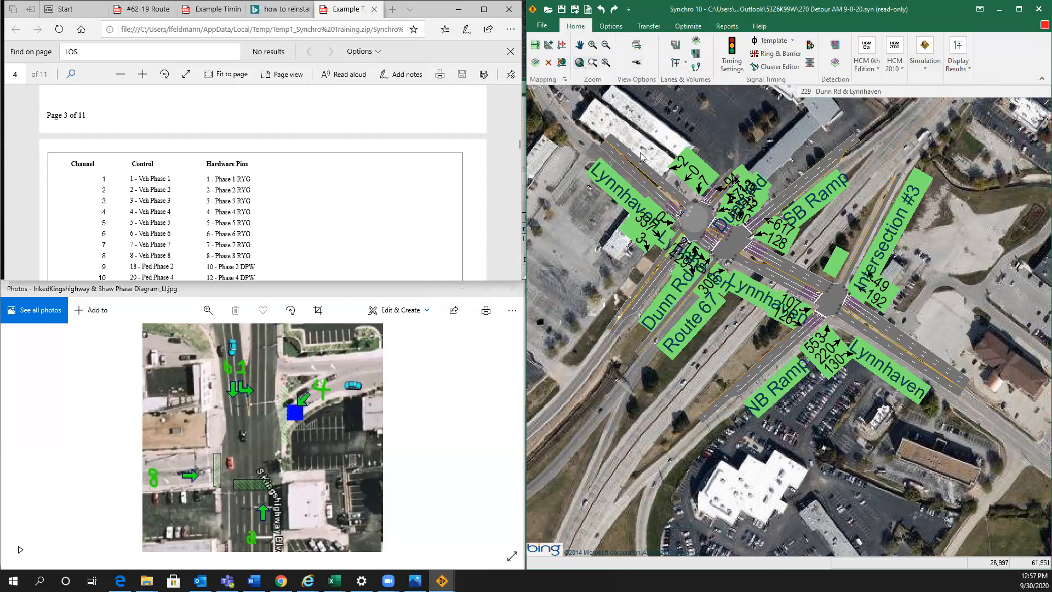
Examine the split times, phase modes, traffic plan data, traffic data and coordination data in the Kingshighway & Shaw timing sheet.
middle_click_drag(628, 214, 663, 234)
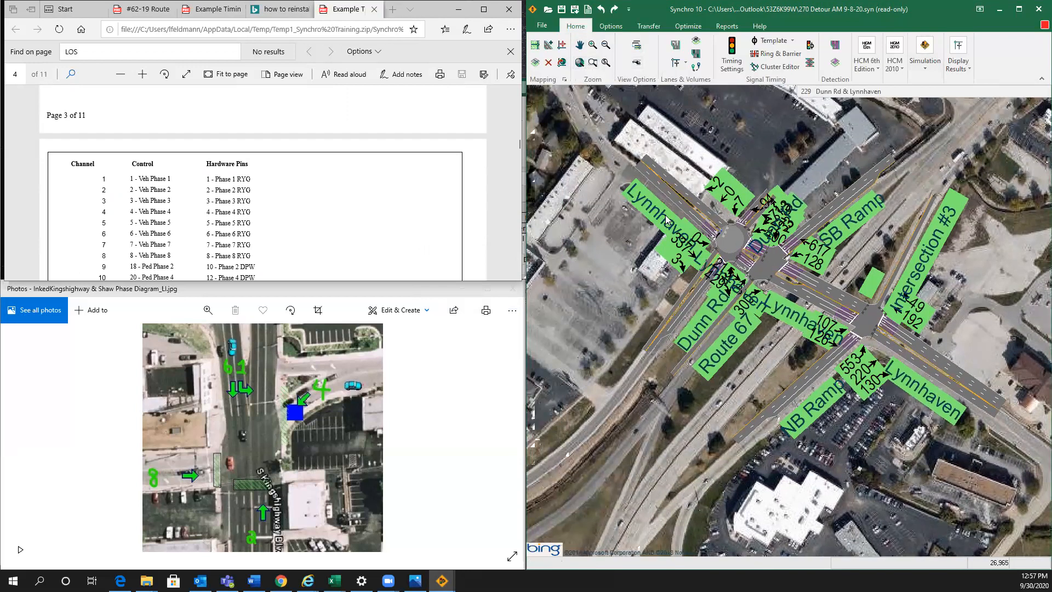
scroll(335, 204, "down", 1)
scroll(334, 204, "down", 10)
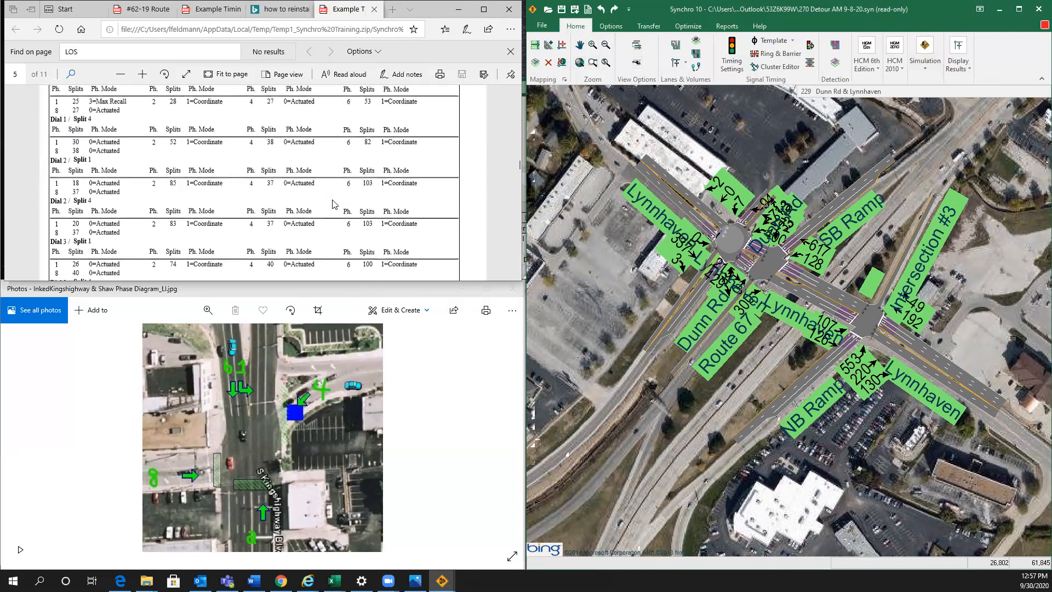
scroll(335, 204, "down", 1)
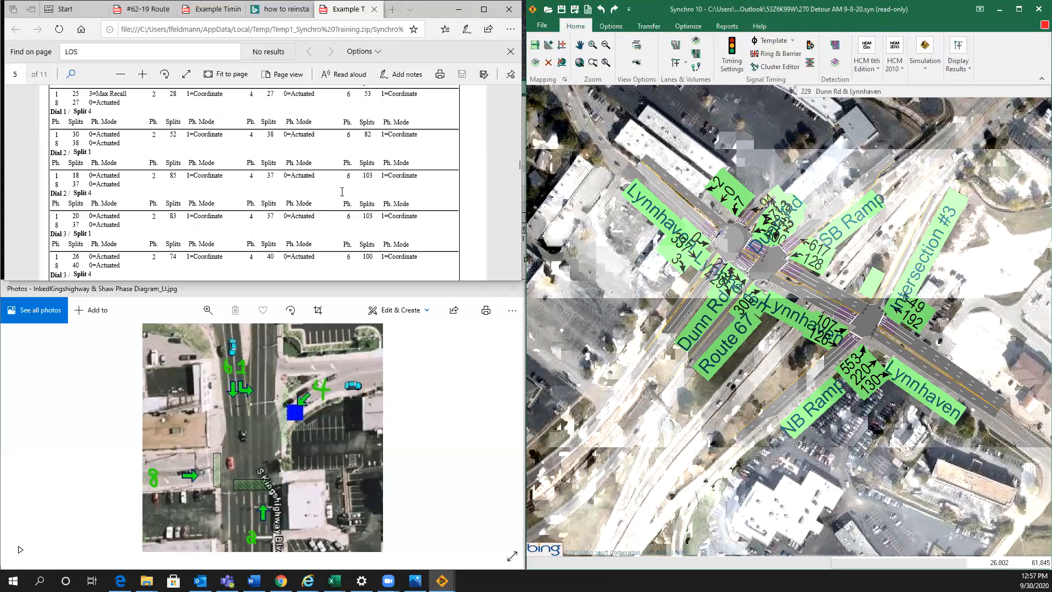
left_click(318, 184)
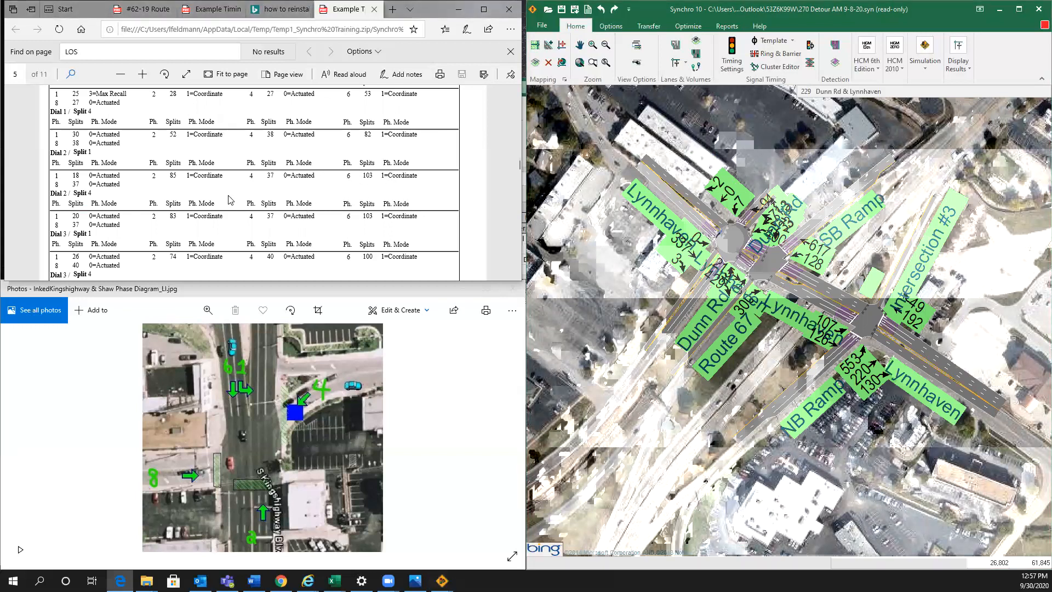
scroll(148, 142, "up", 2)
scroll(137, 146, "up", 3)
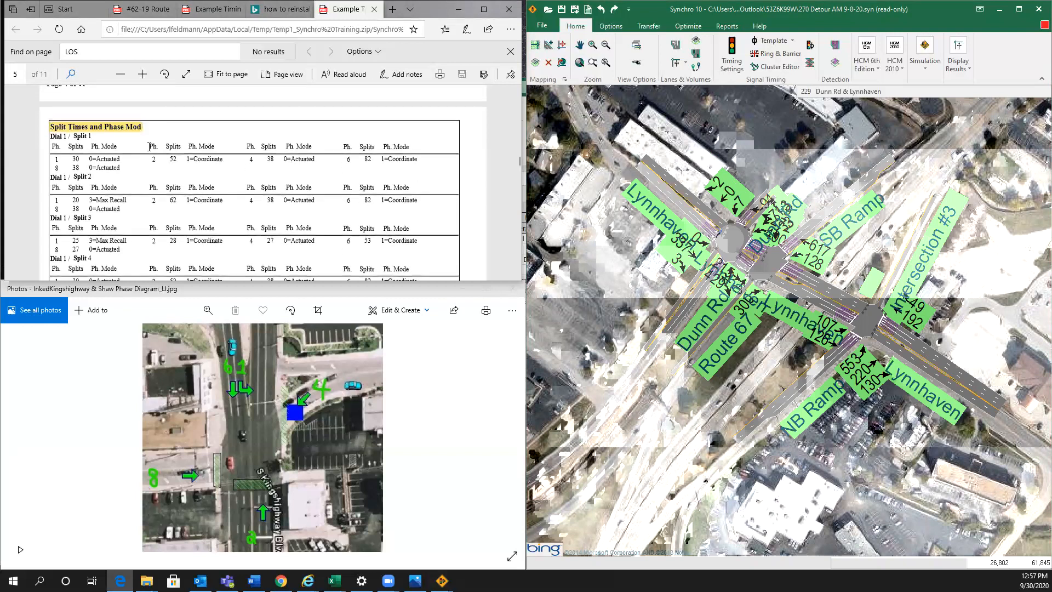
scroll(134, 214, "down", 15)
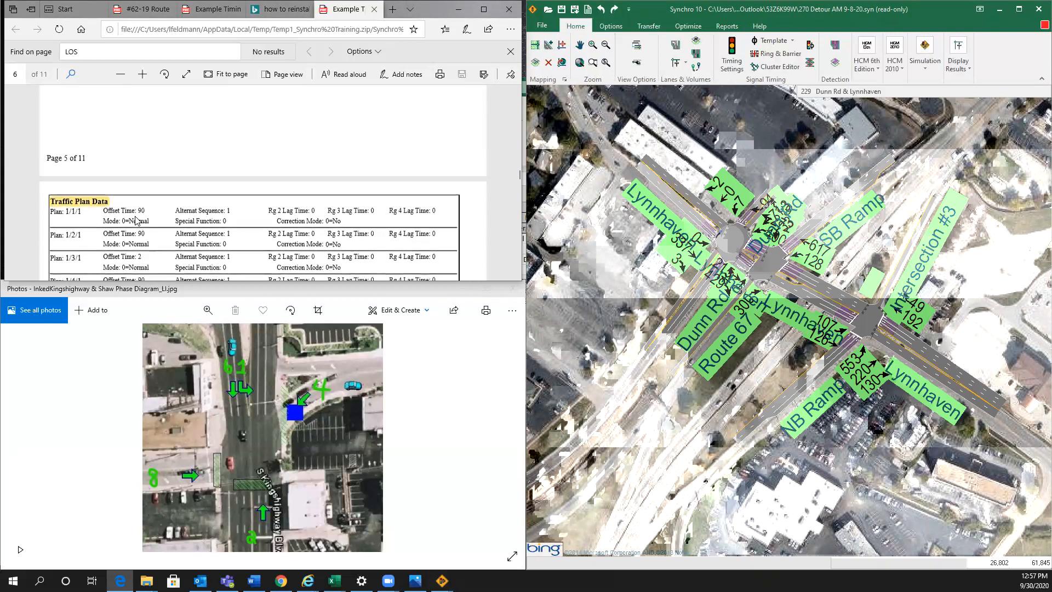
scroll(136, 215, "down", 10)
scroll(281, 204, "up", 9)
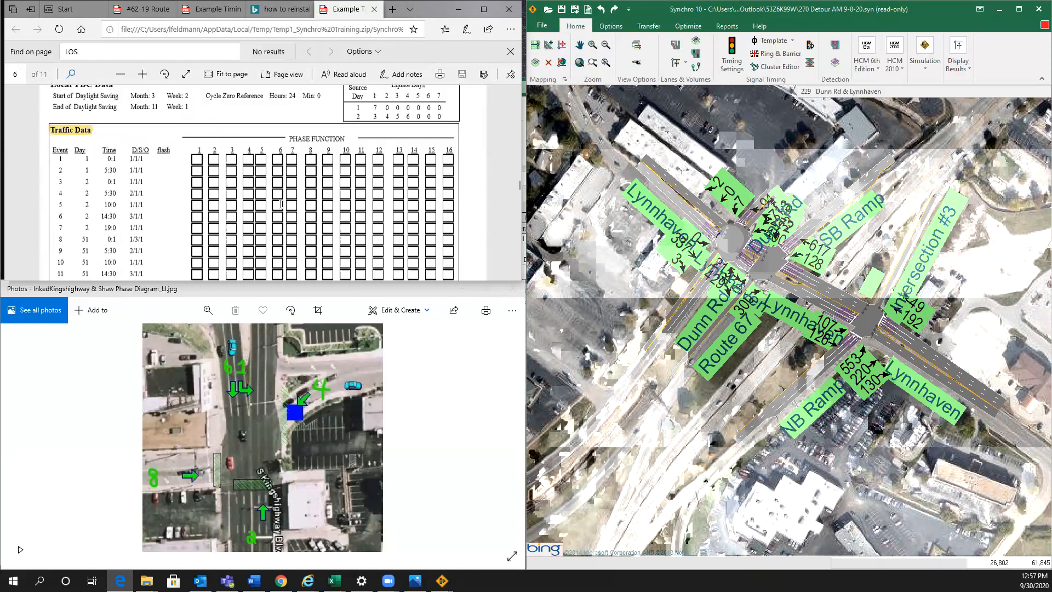
scroll(281, 204, "up", 20)
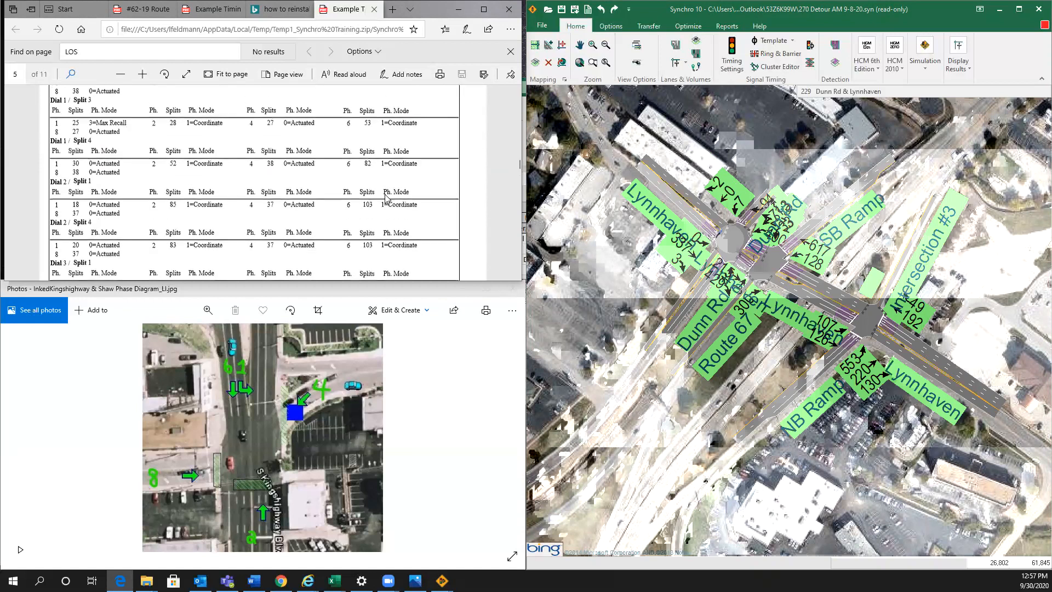
scroll(387, 200, "up", 4)
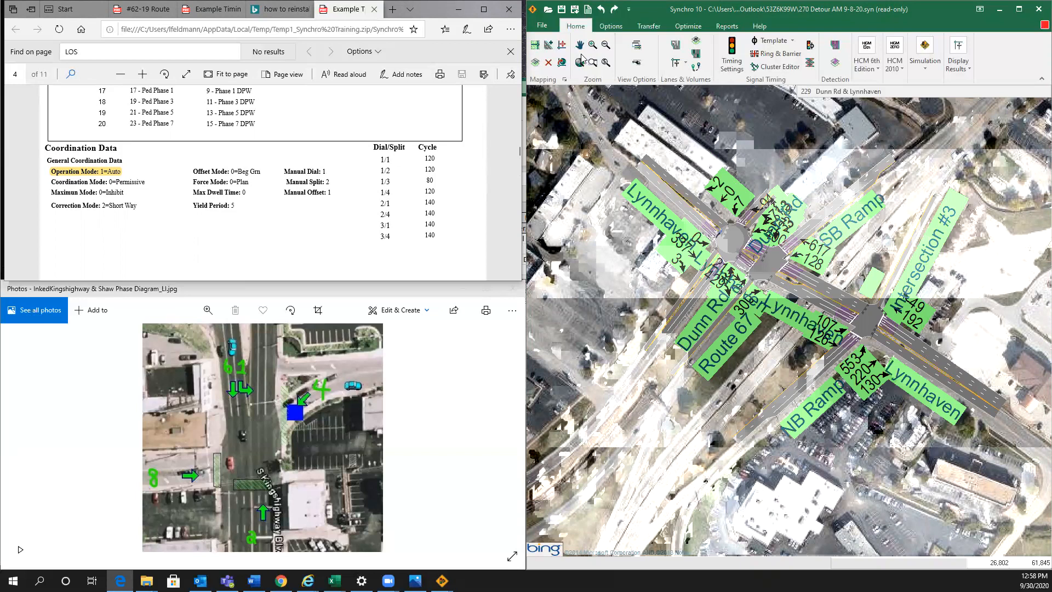
Inspect the network map from the Lynnhaven interchange across to Route N-North around Dunn Road, I-270 and McCluer HS.
scroll(868, 442, "down", 3)
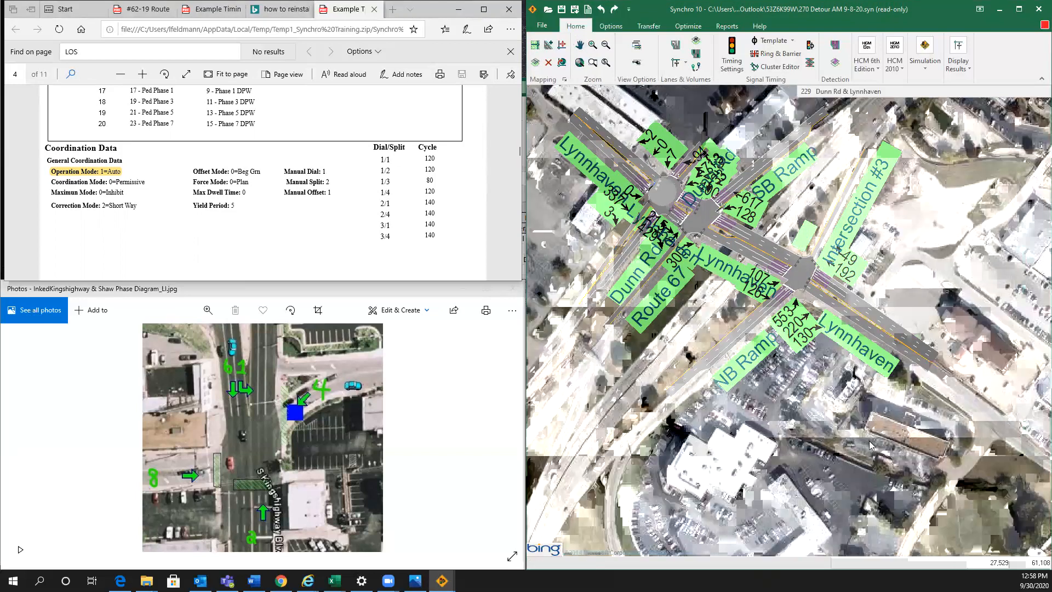
middle_click_drag(880, 477, 761, 408)
middle_click_drag(888, 452, 693, 385)
middle_click_drag(849, 424, 569, 390)
middle_click_drag(975, 417, 622, 412)
left_click_drag(965, 422, 712, 409)
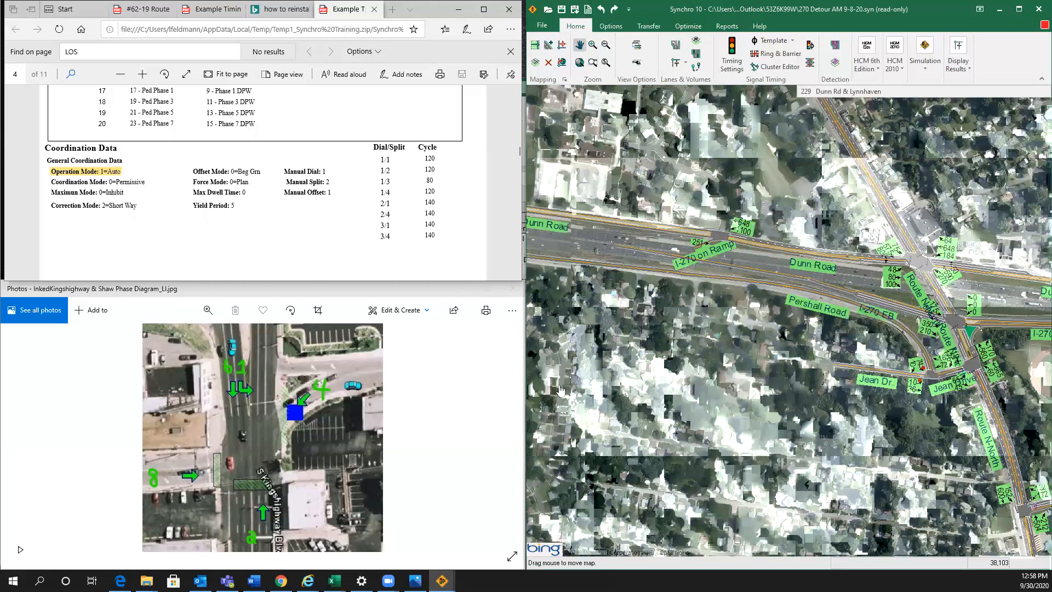
left_click_drag(811, 411, 565, 395)
left_click_drag(739, 407, 636, 398)
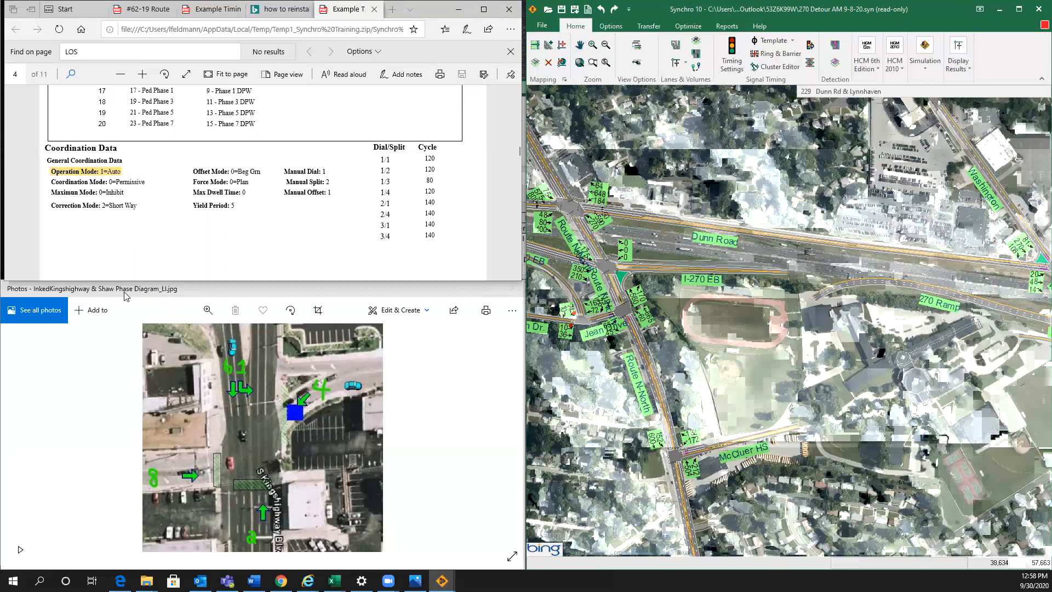